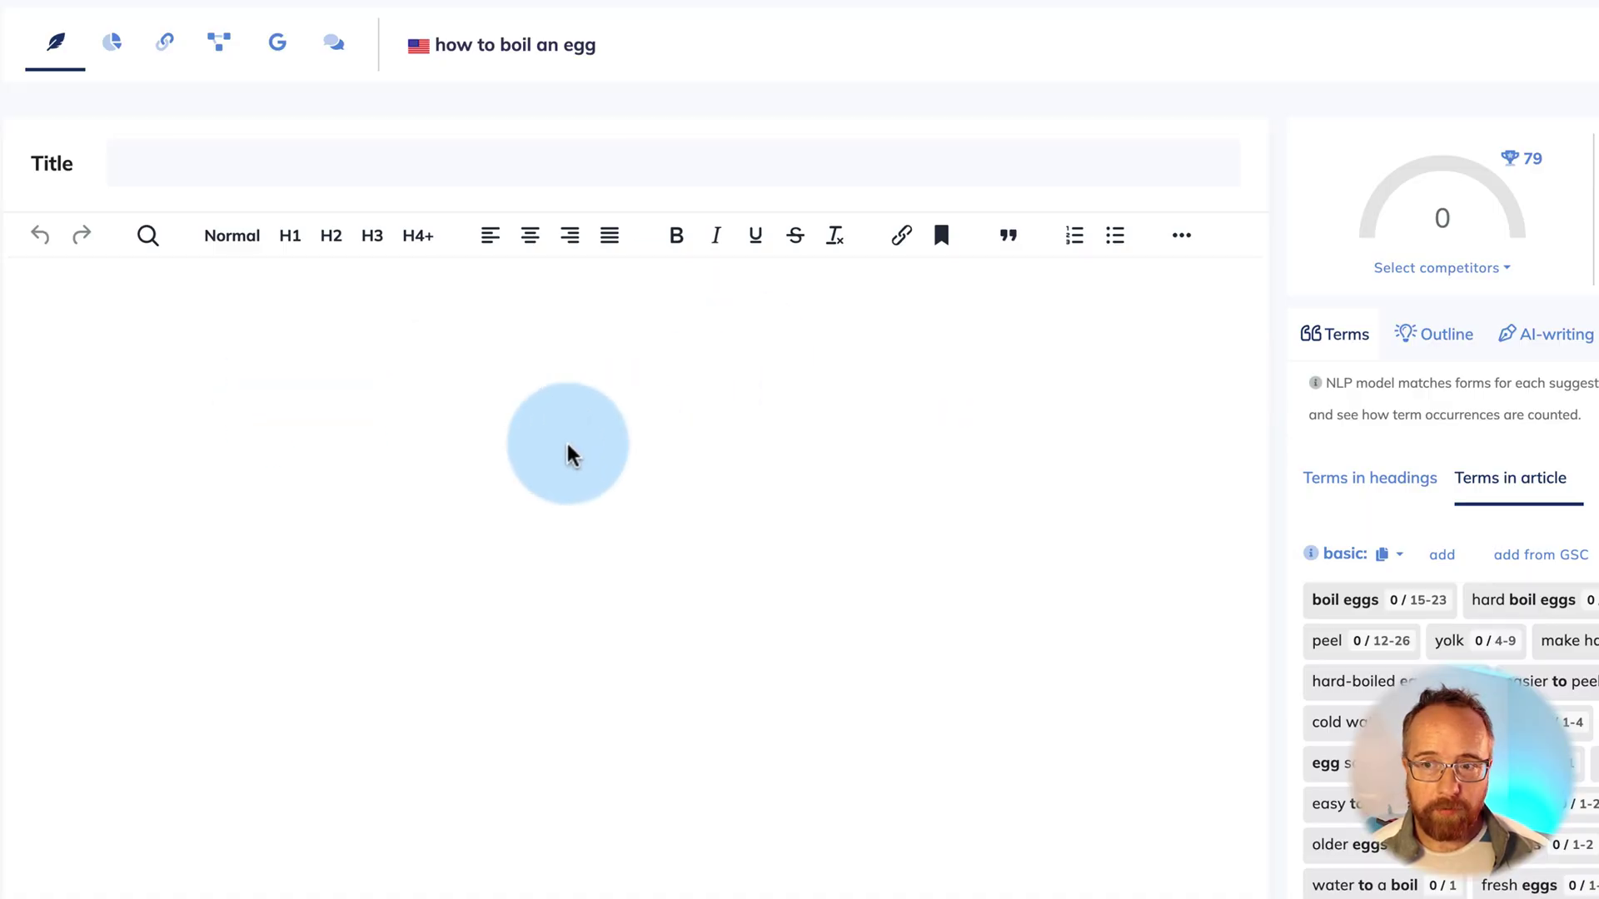
# Set the meta title to 'How To Boil An Egg: The Ultimate Guide', trimming the pasted headline
pyautogui.click(224, 175)
pyautogui.write('The Ultimate Guide: Unveiling the Art of Perfectly Boiling an Egg')
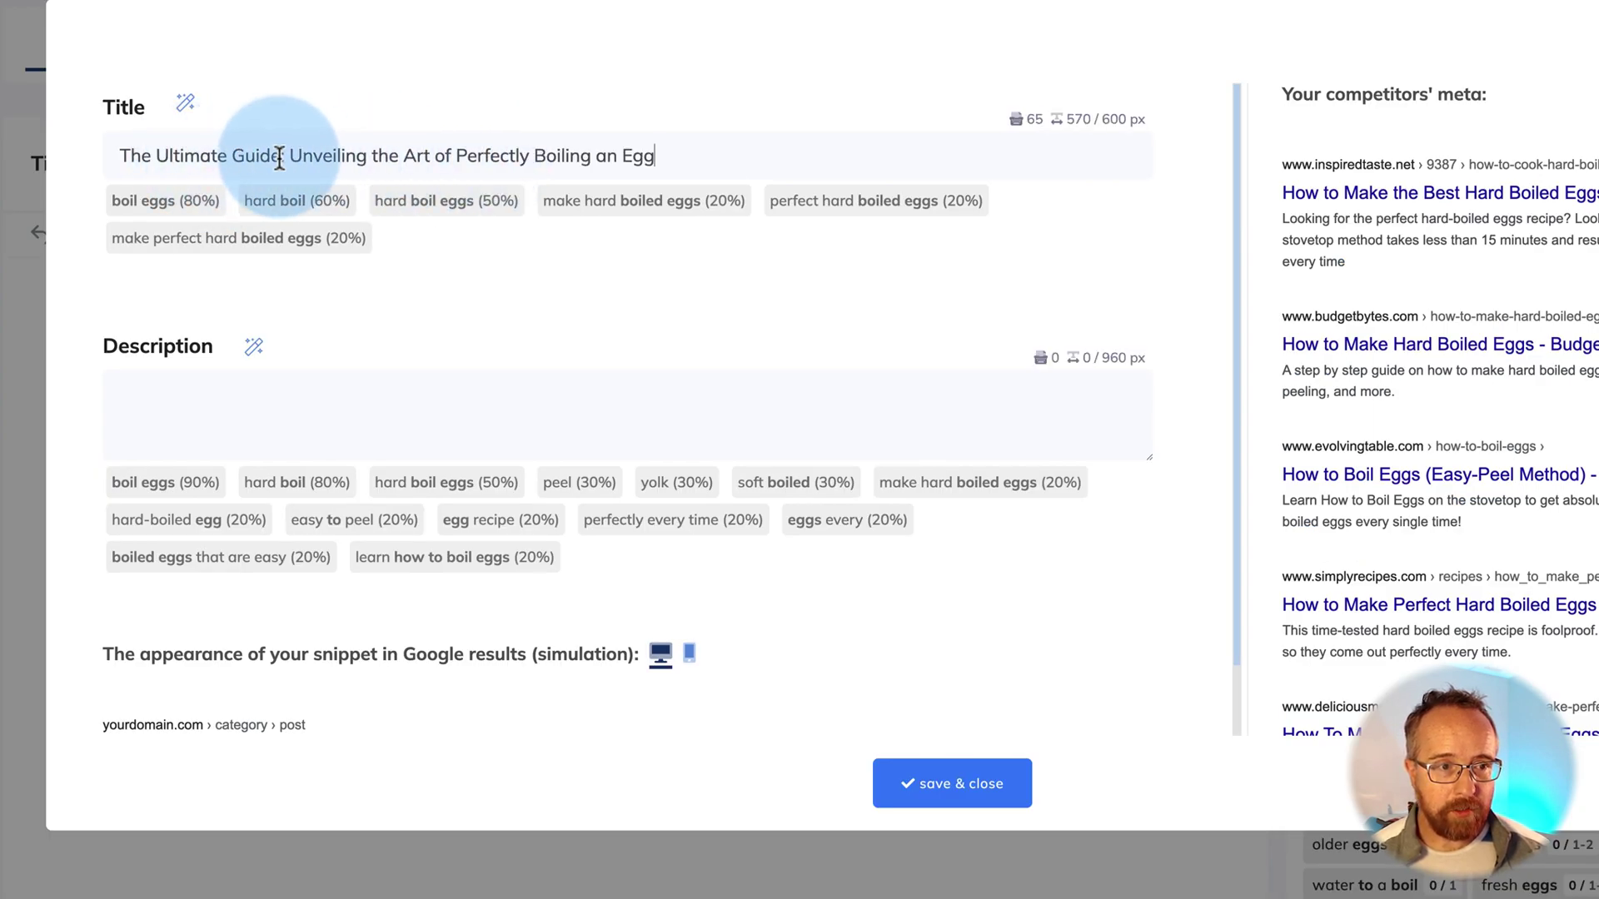
pyautogui.click(121, 156)
pyautogui.write('How To Boil A')
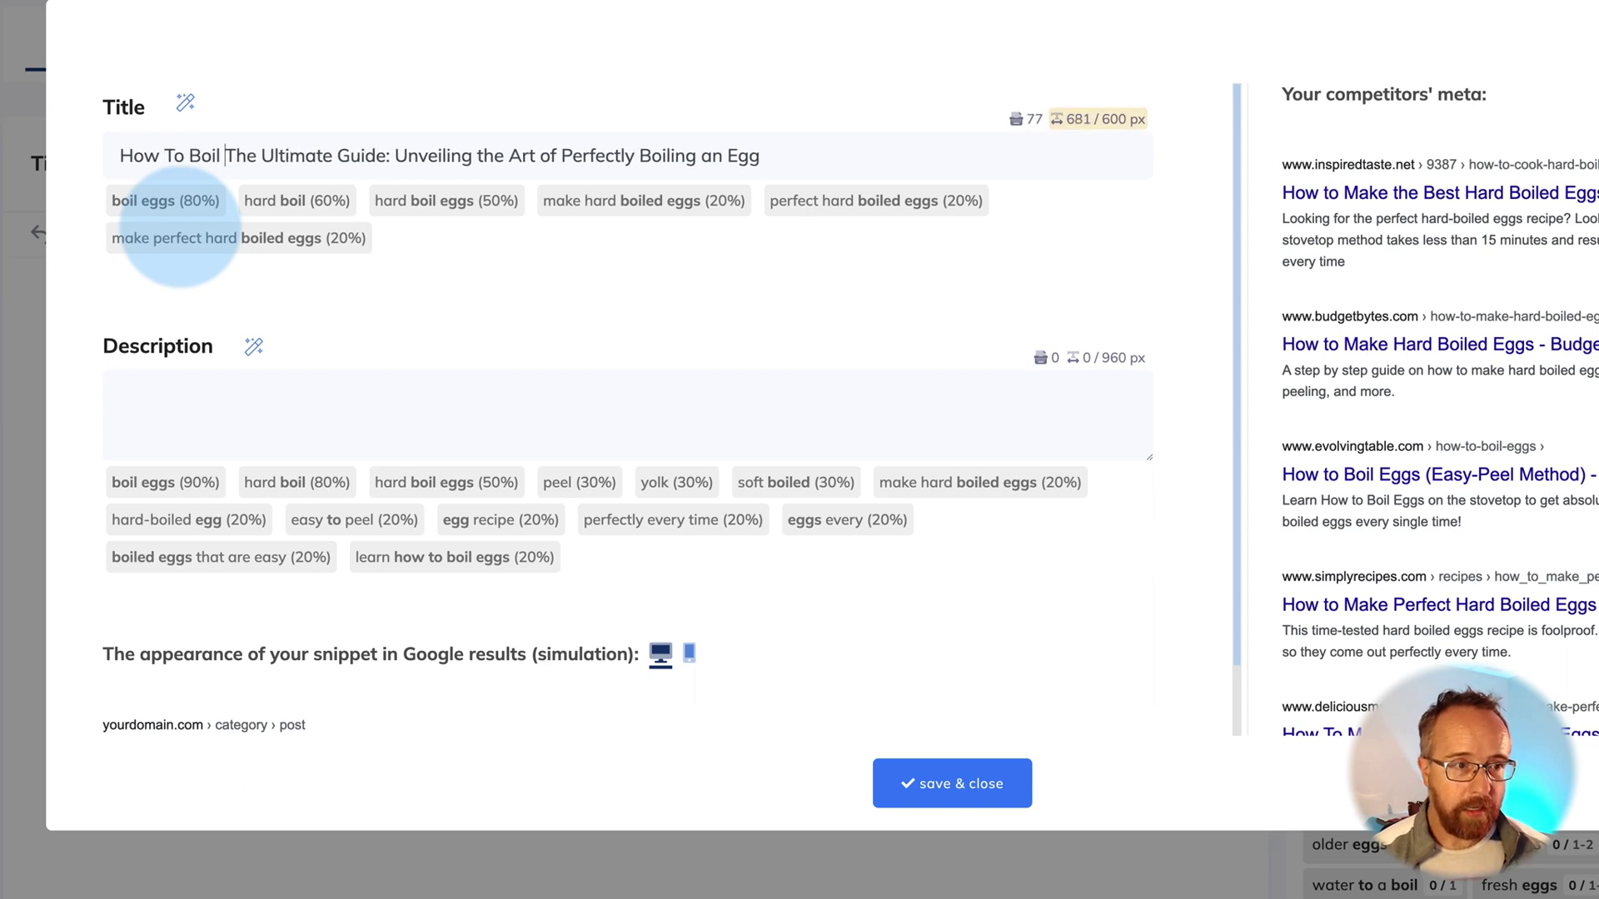
pyautogui.write('n Egg')
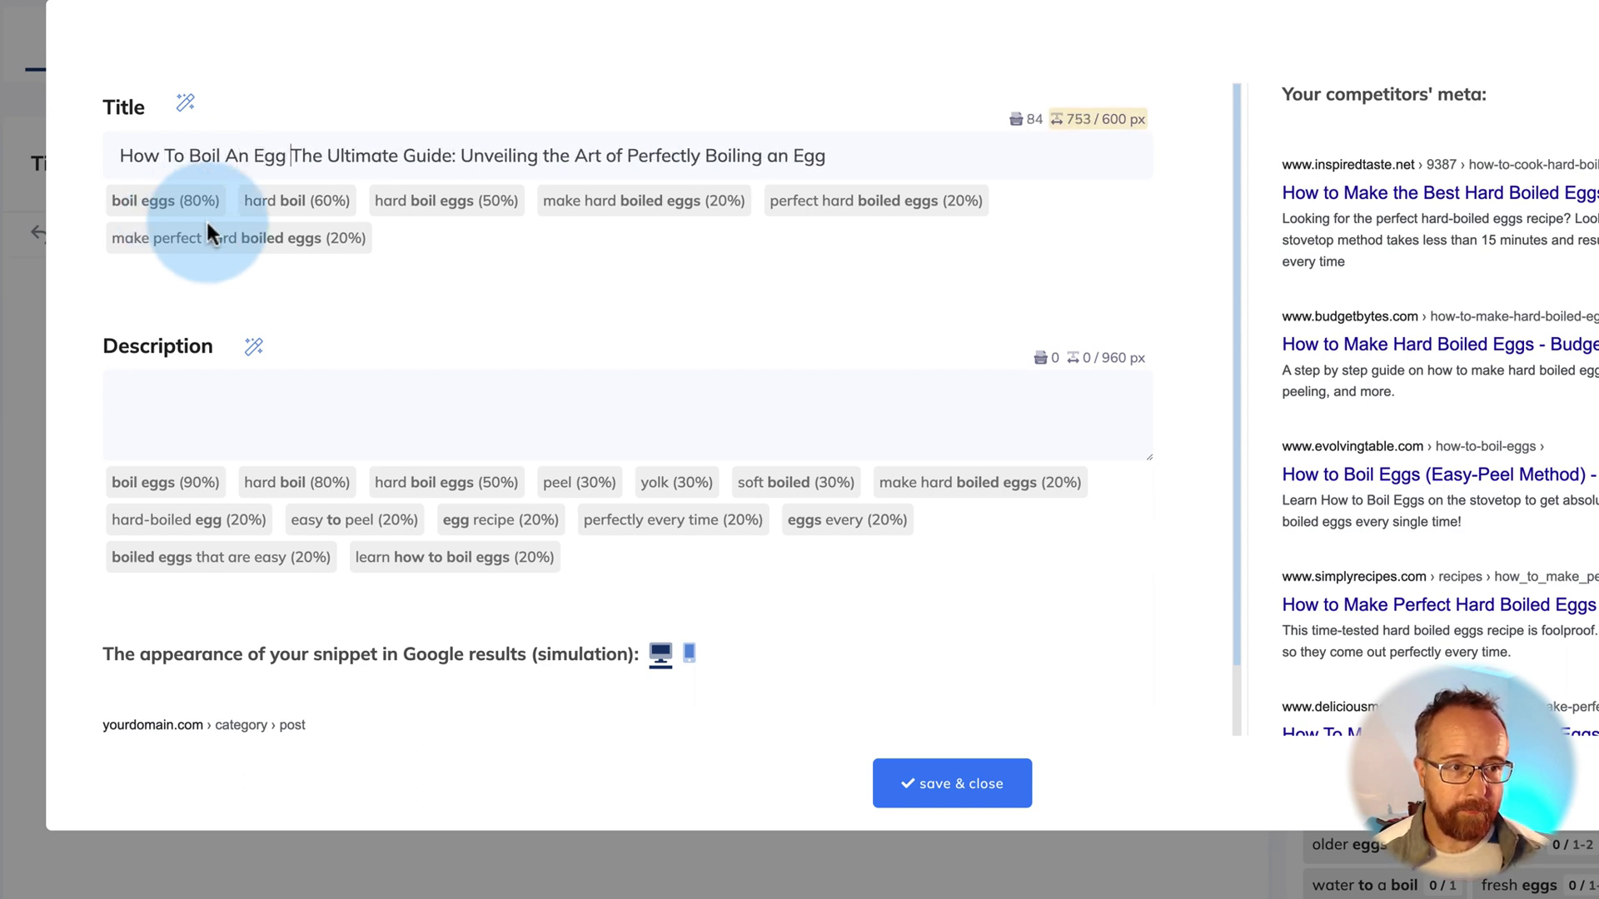
pyautogui.press('BackSpace')
pyautogui.write(':')
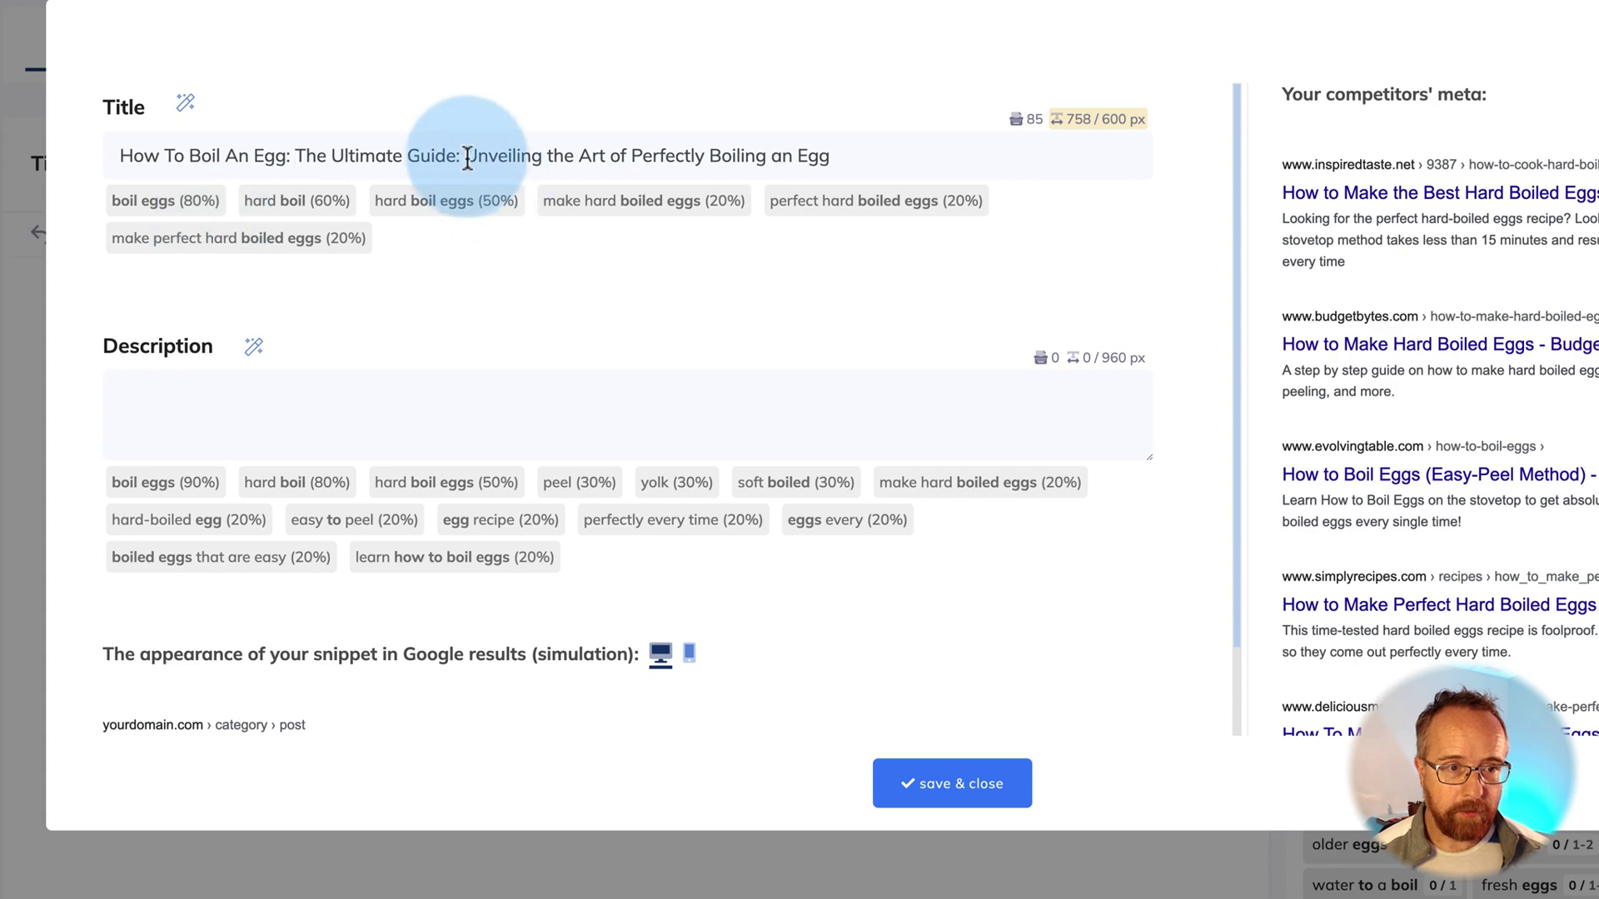
pyautogui.moveTo(459, 158); pyautogui.dragTo(907, 158)
pyautogui.press('BackSpace')
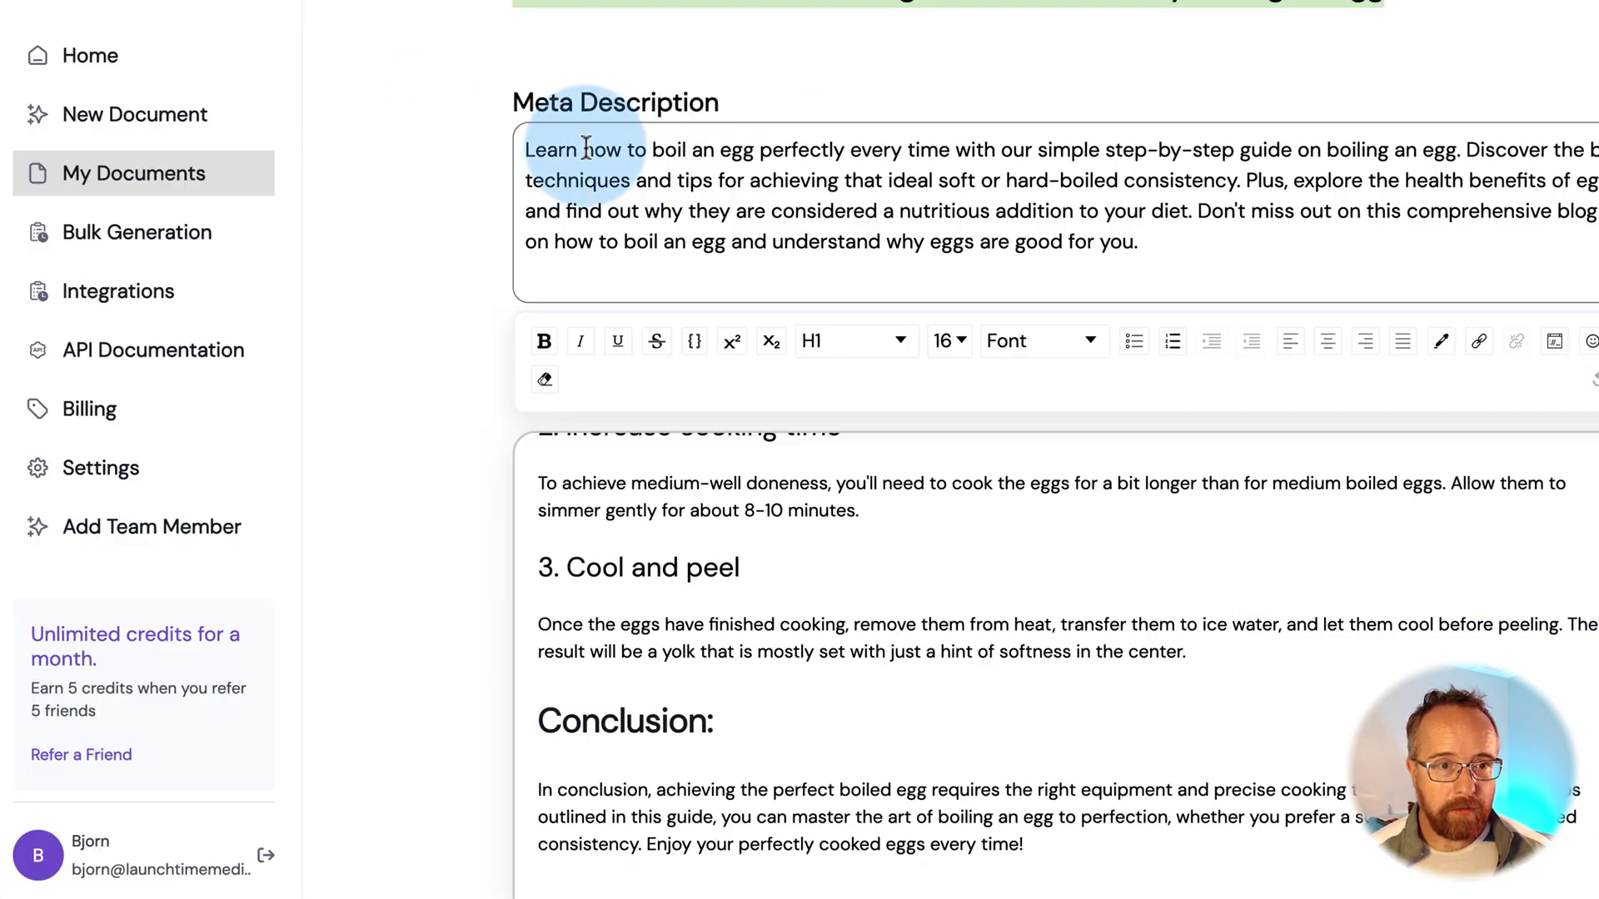
# Confirm the egg-boiling meta description and title, and save the meta settings
pyautogui.tripleClick(542, 150)
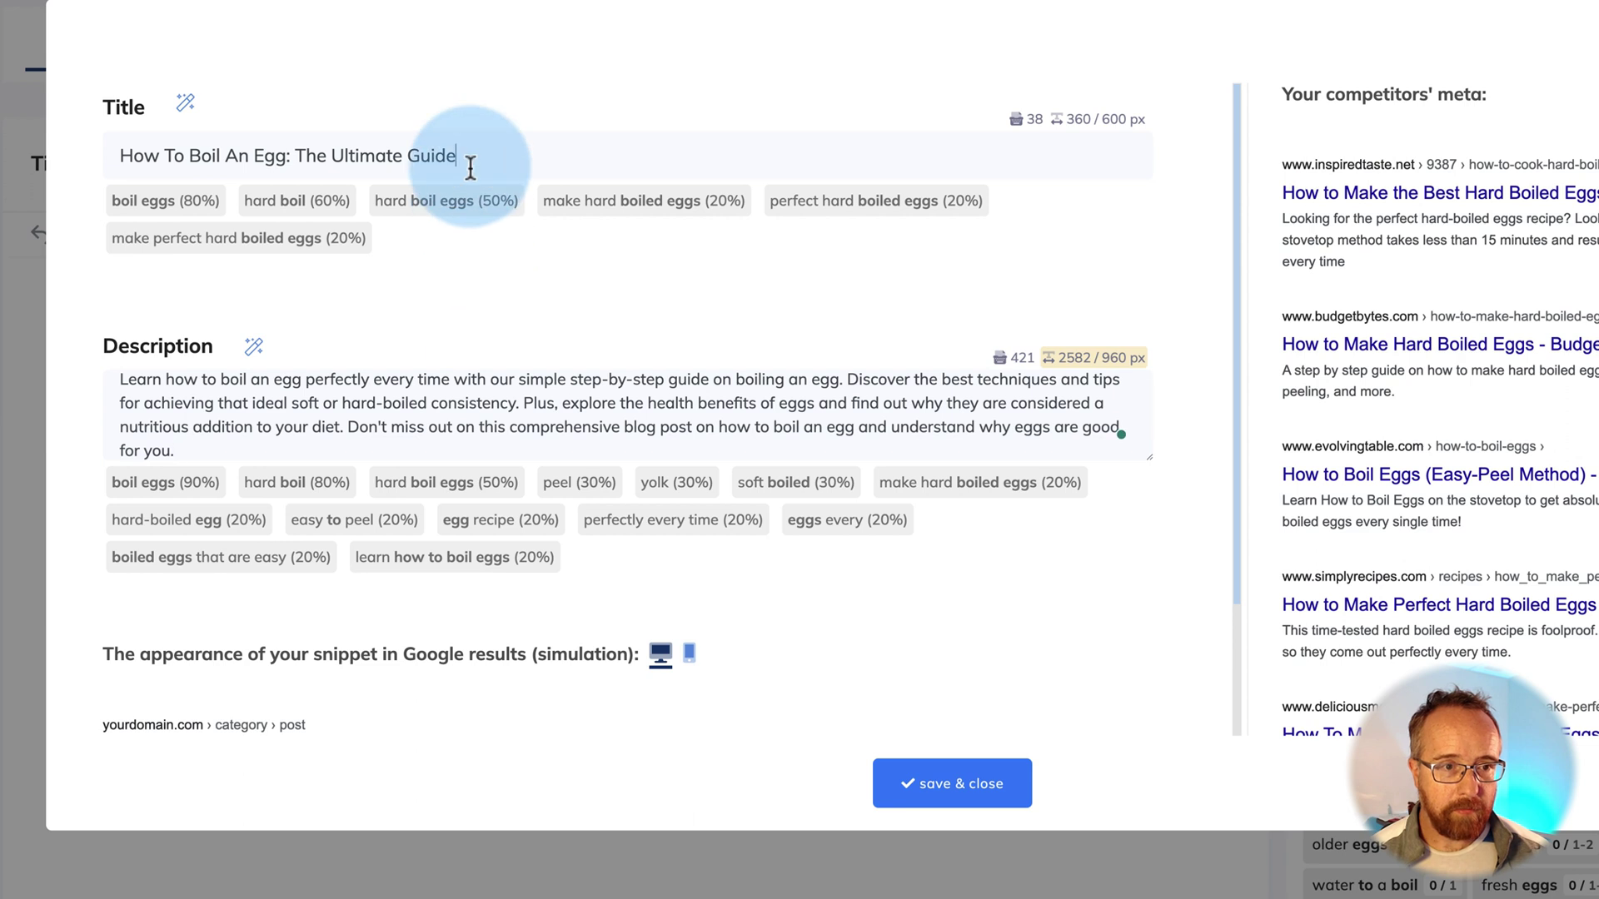
pyautogui.tripleClick(467, 161)
pyautogui.hotkey('ctrl', 'c')
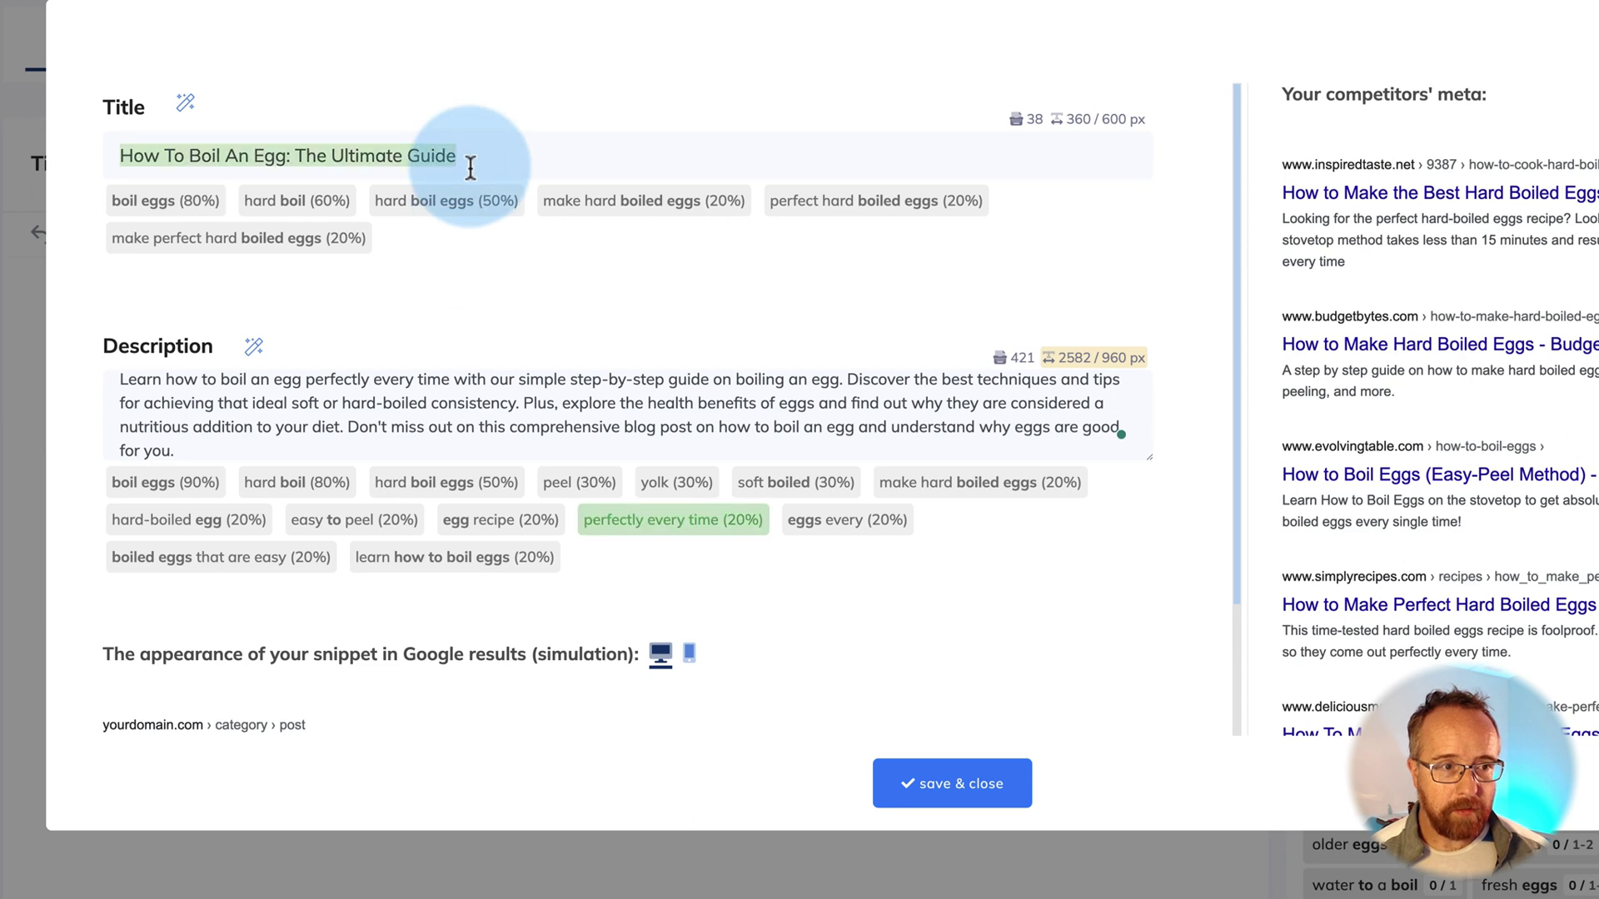
pyautogui.click(937, 787)
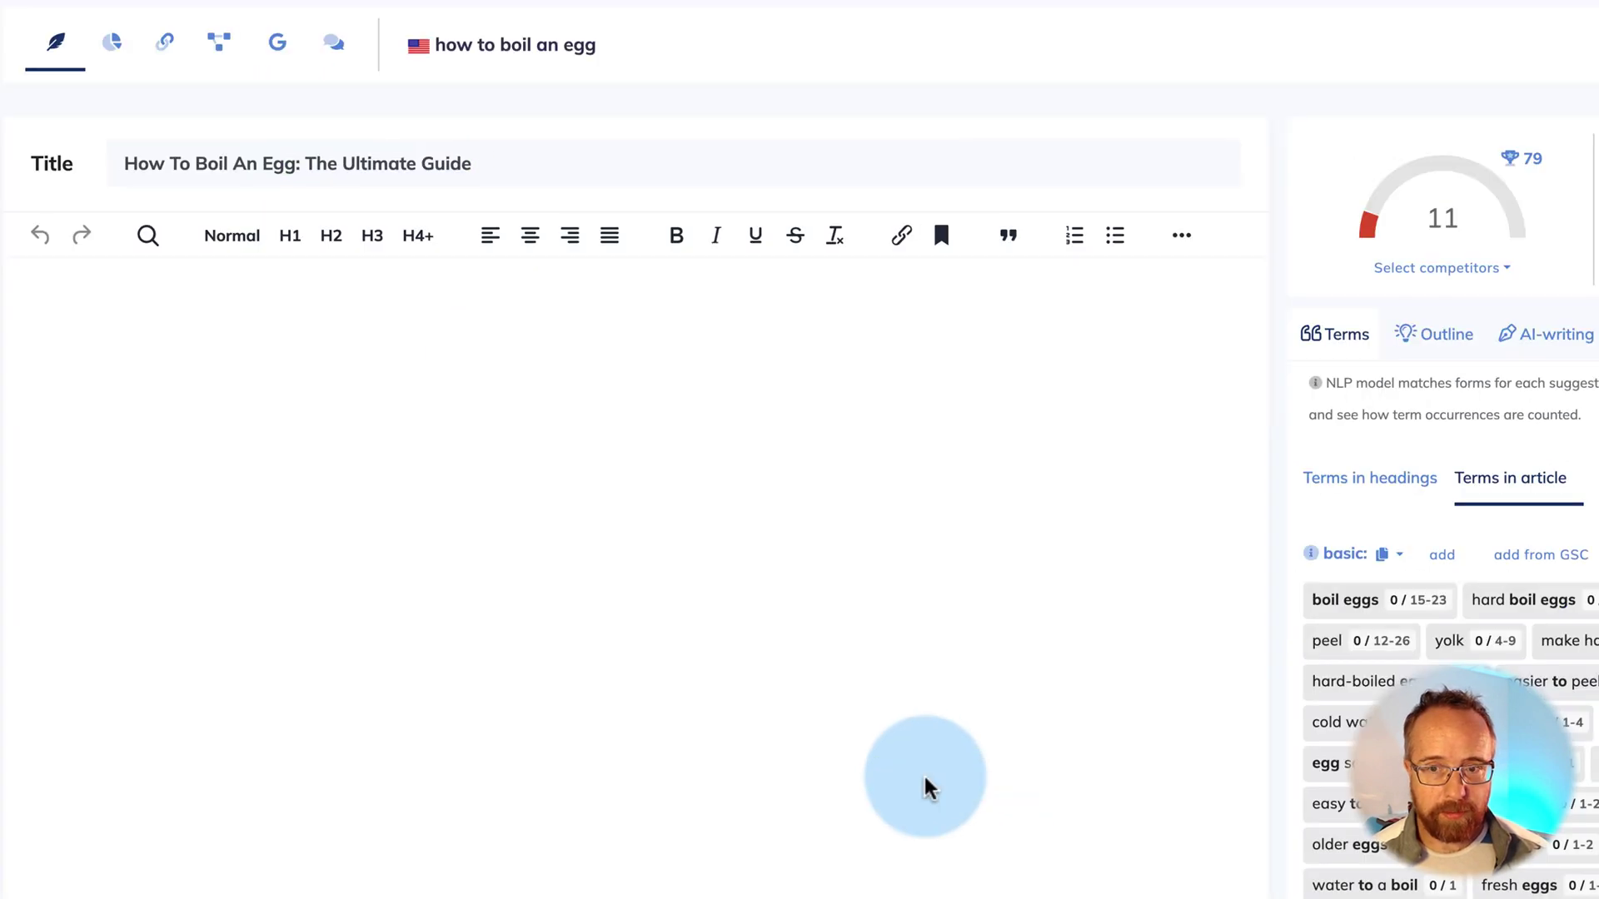
pyautogui.click(125, 306)
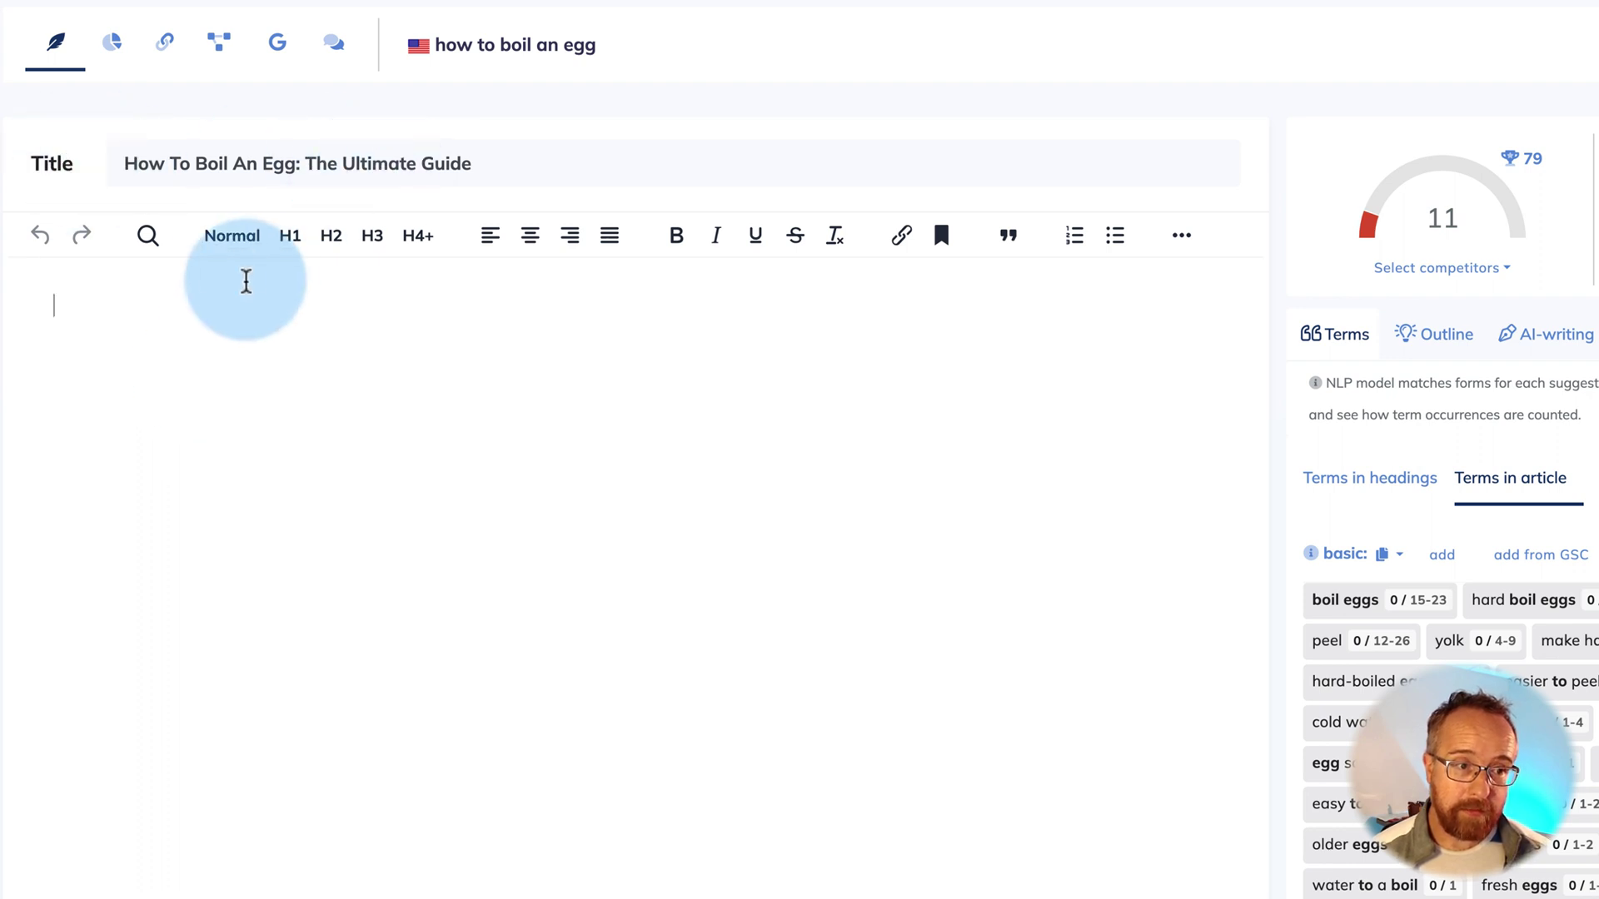
# Paste 'How To Boil An Egg: The Ultimate Guide' into the article body as an H1 heading
pyautogui.hotkey('ctrl', 'v')
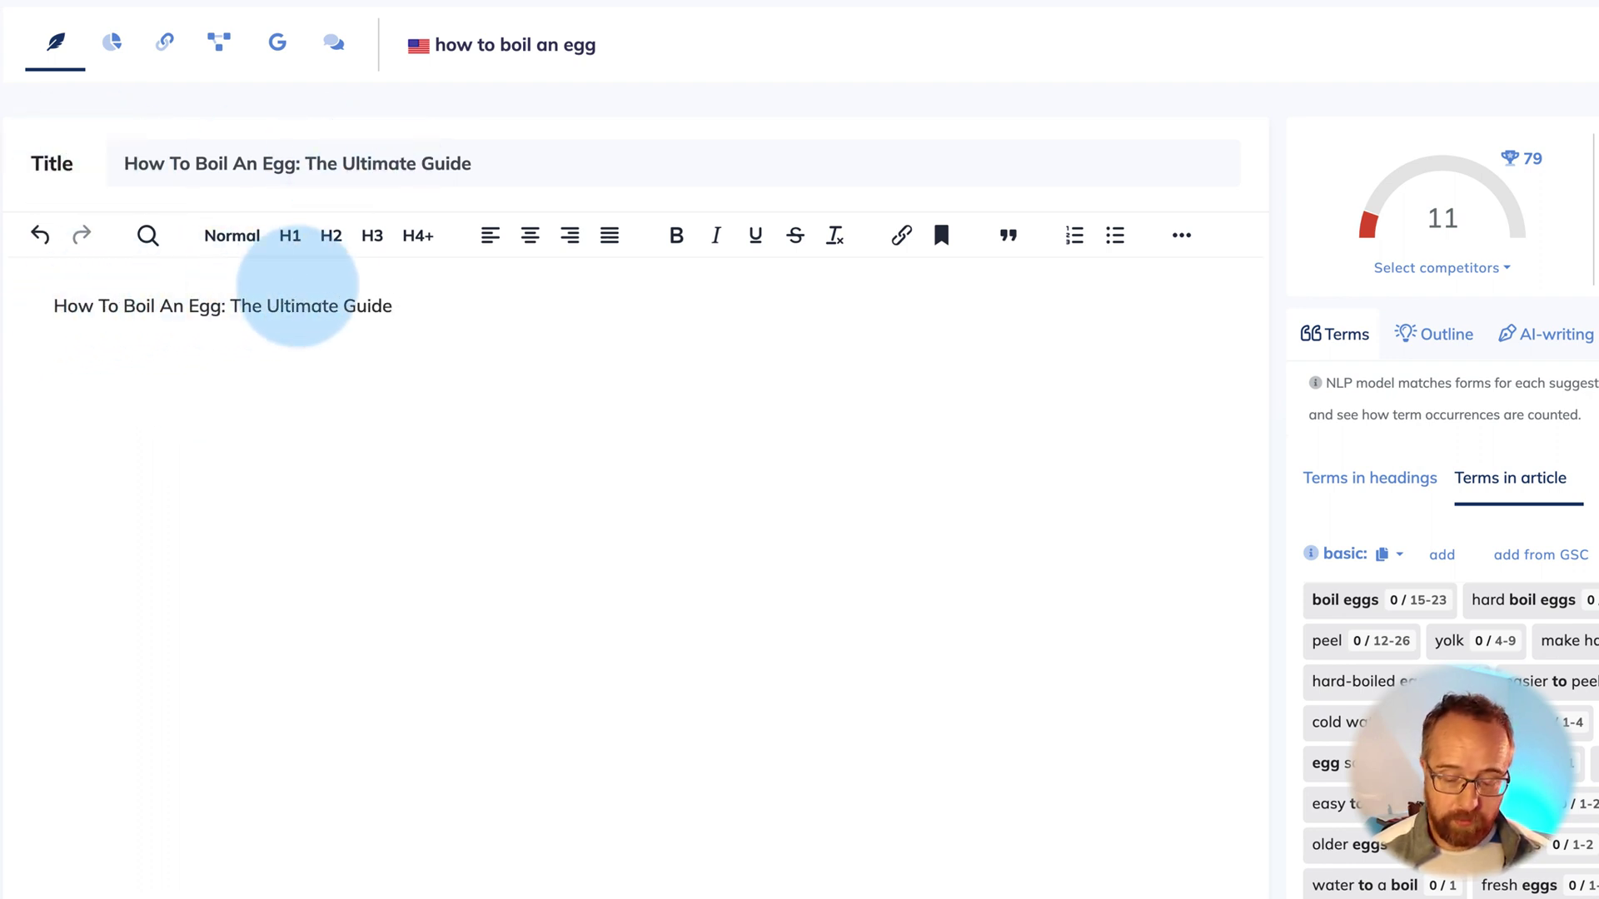
pyautogui.click(288, 236)
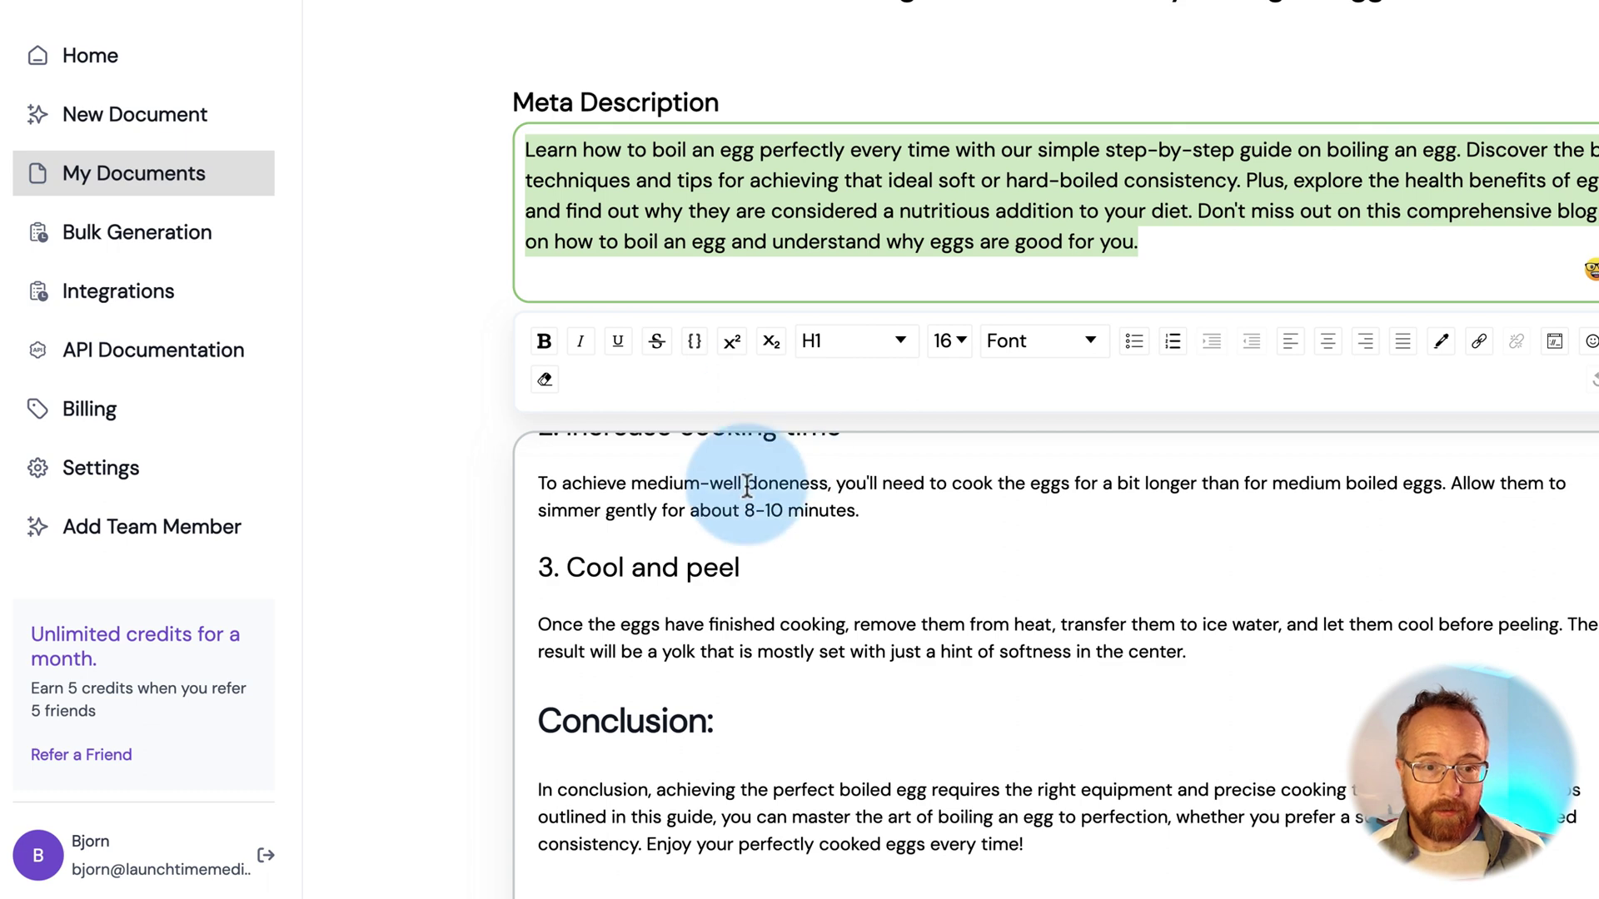
# Copy the full egg-boiling article from Trolly into the NeuronWriter editor, reaching a score of 43
pyautogui.click(747, 487)
pyautogui.hotkey('ctrl', 'a')
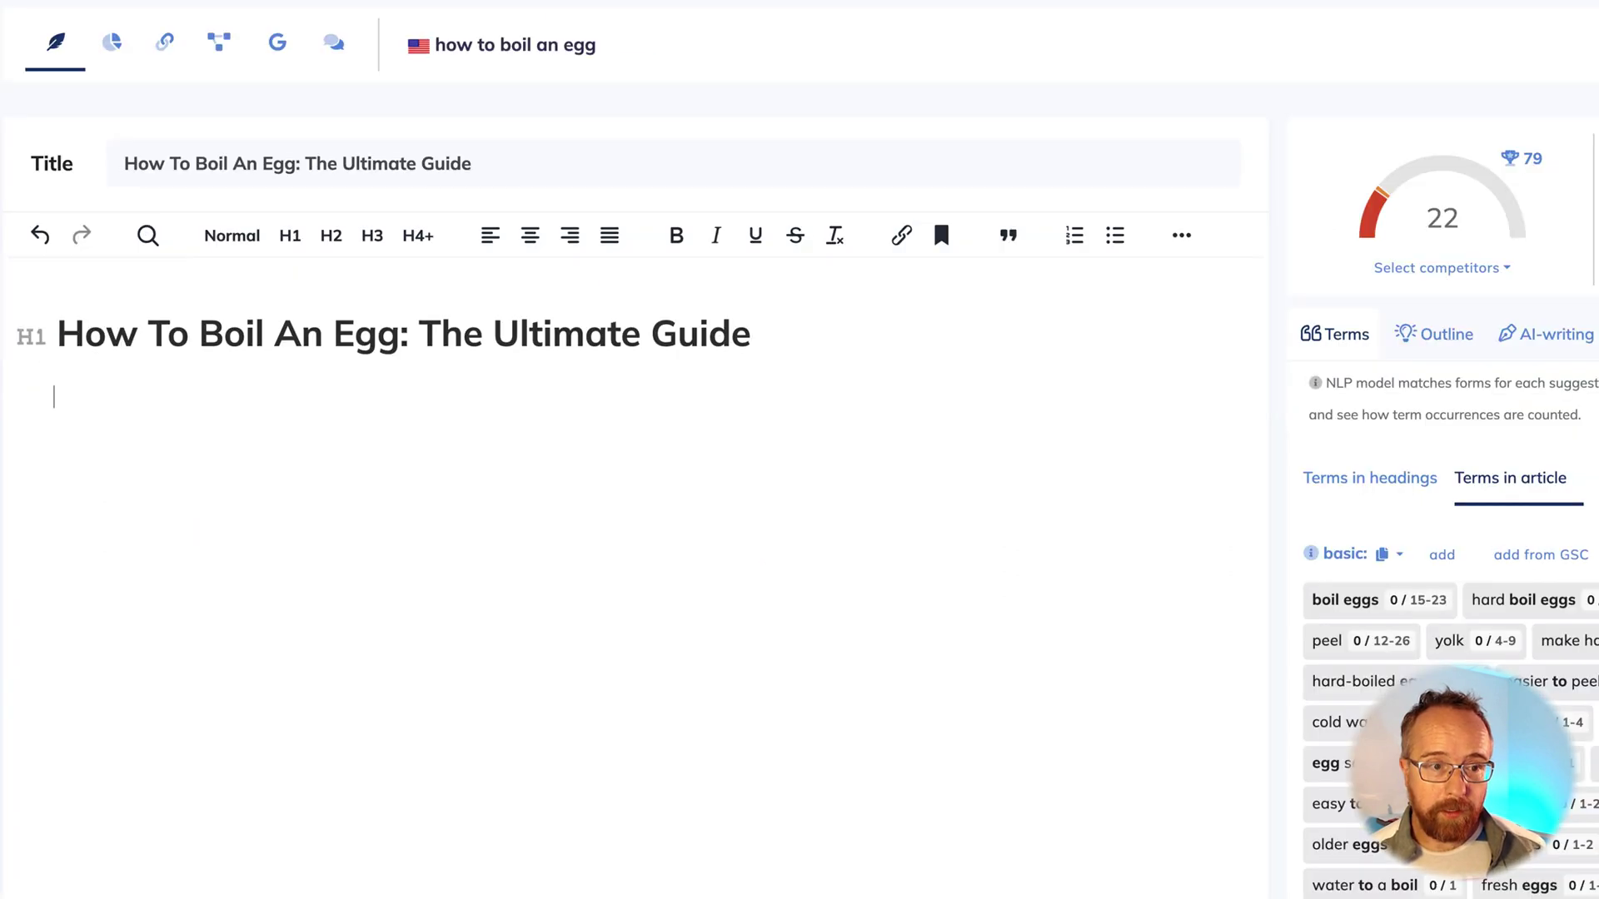
pyautogui.click(518, 464)
pyautogui.hotkey('ctrl', 'v')
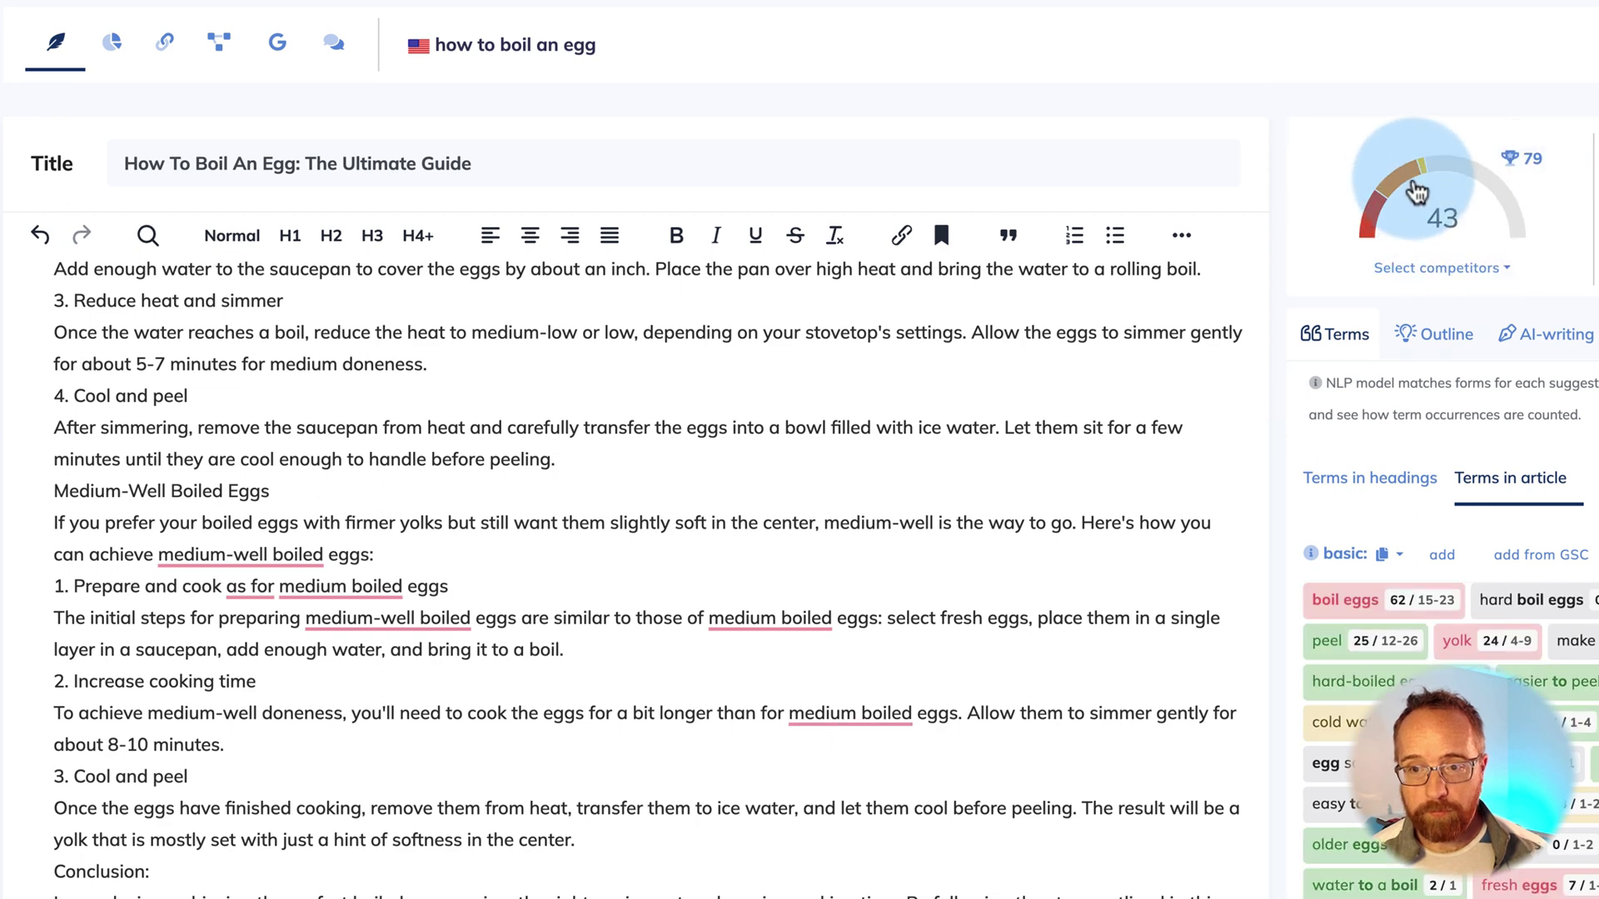
pyautogui.moveTo(1533, 174)
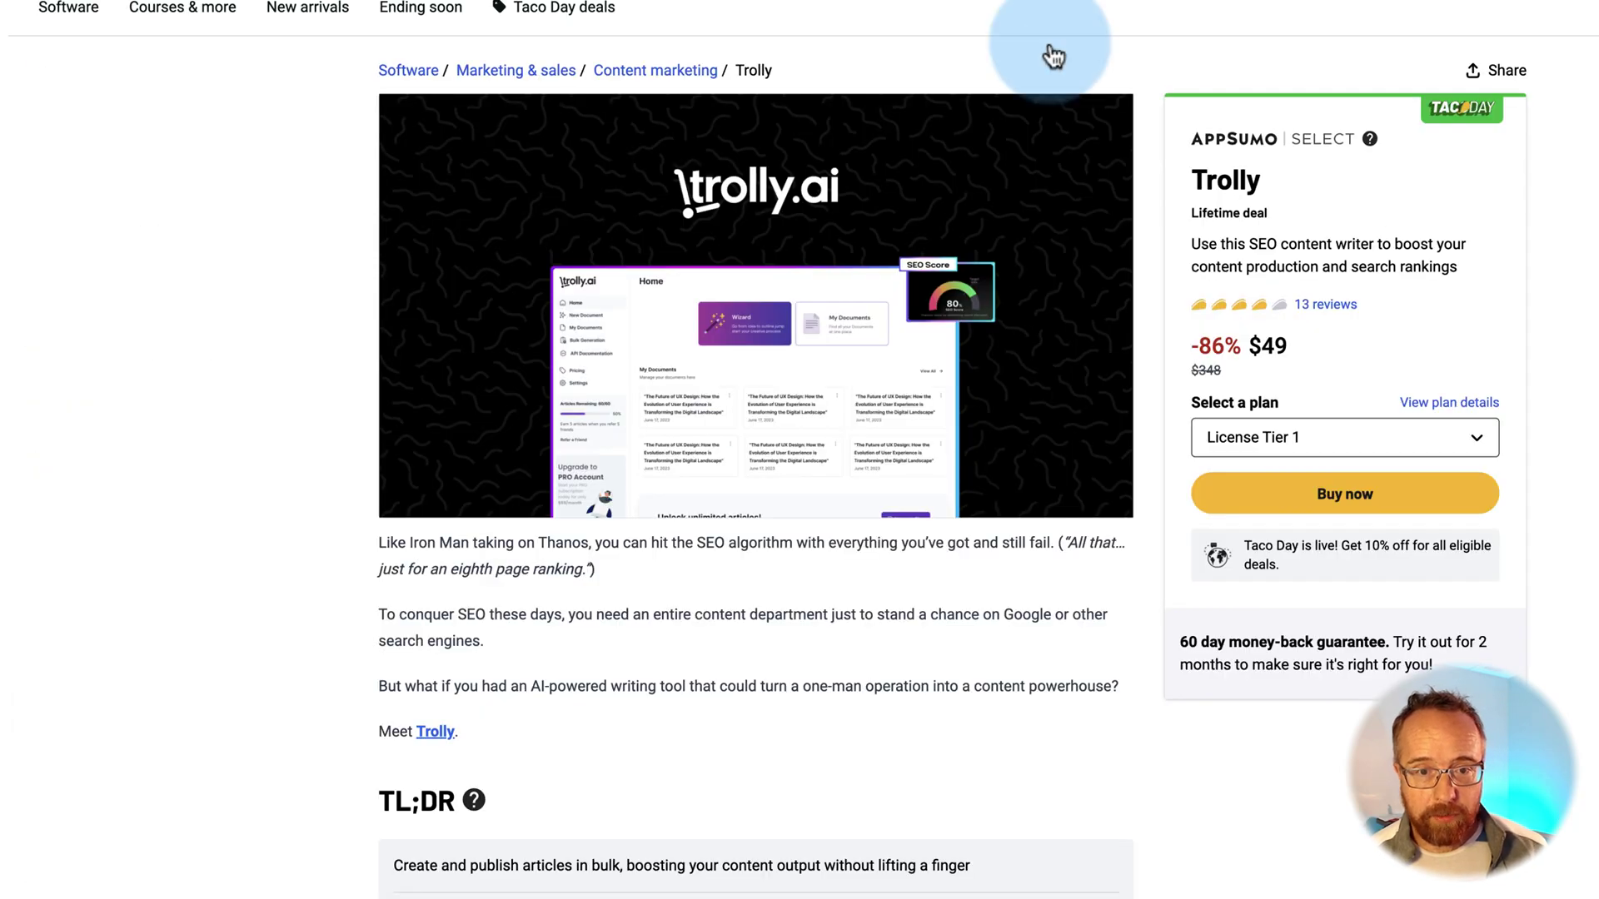
# View the product images on AppSumo's $49 Trolly lifetime deal page
pyautogui.moveTo(975, 343)
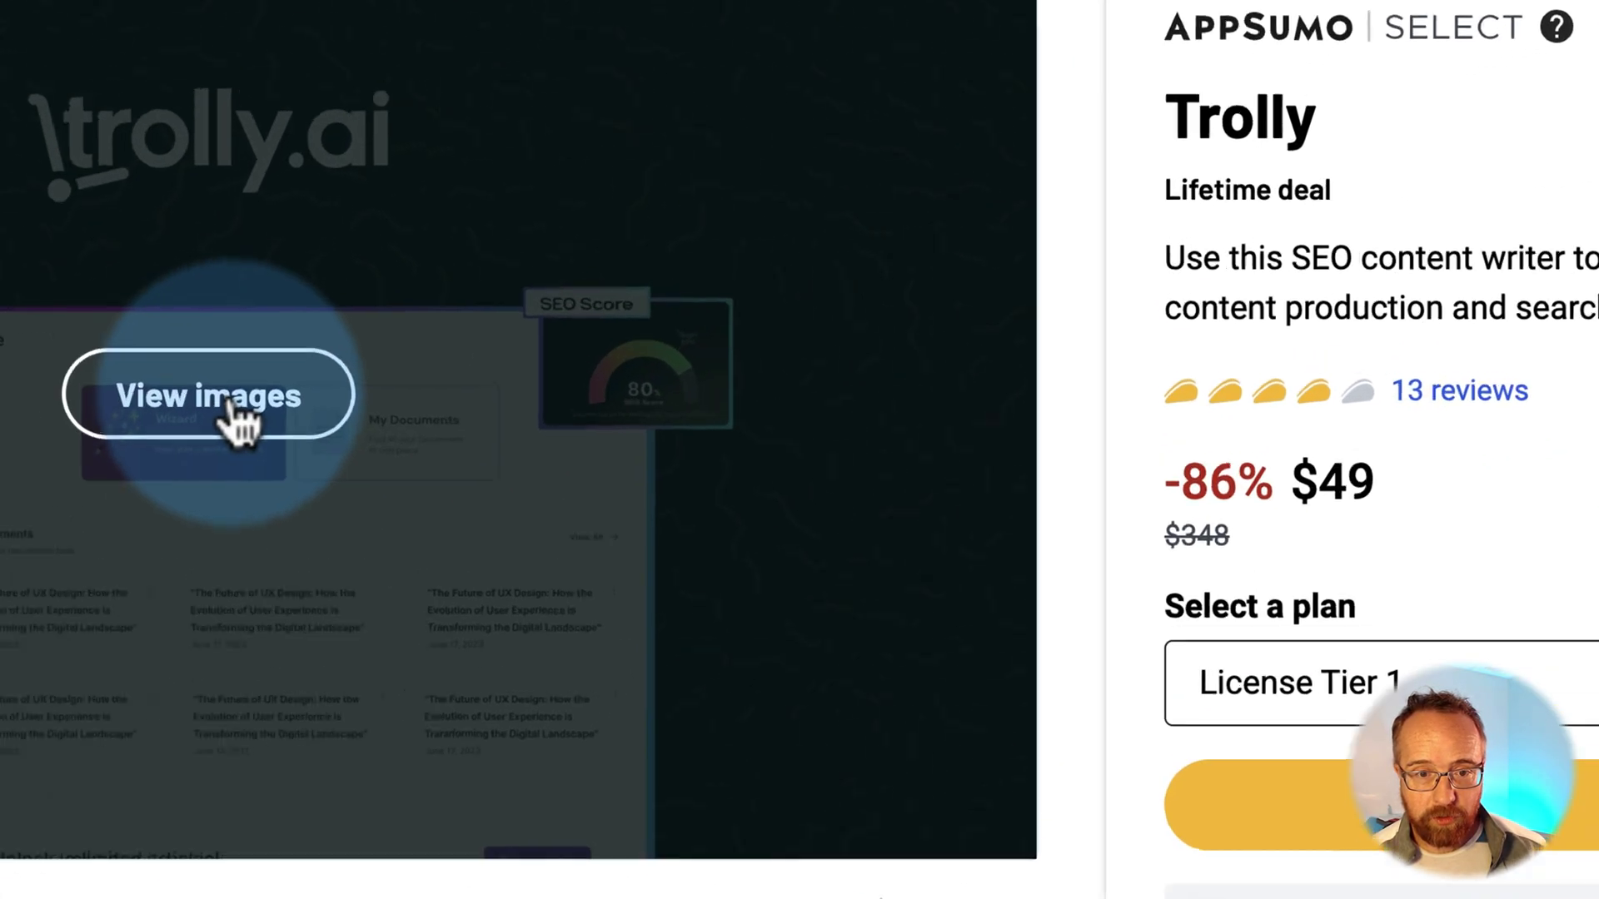
pyautogui.click(737, 323)
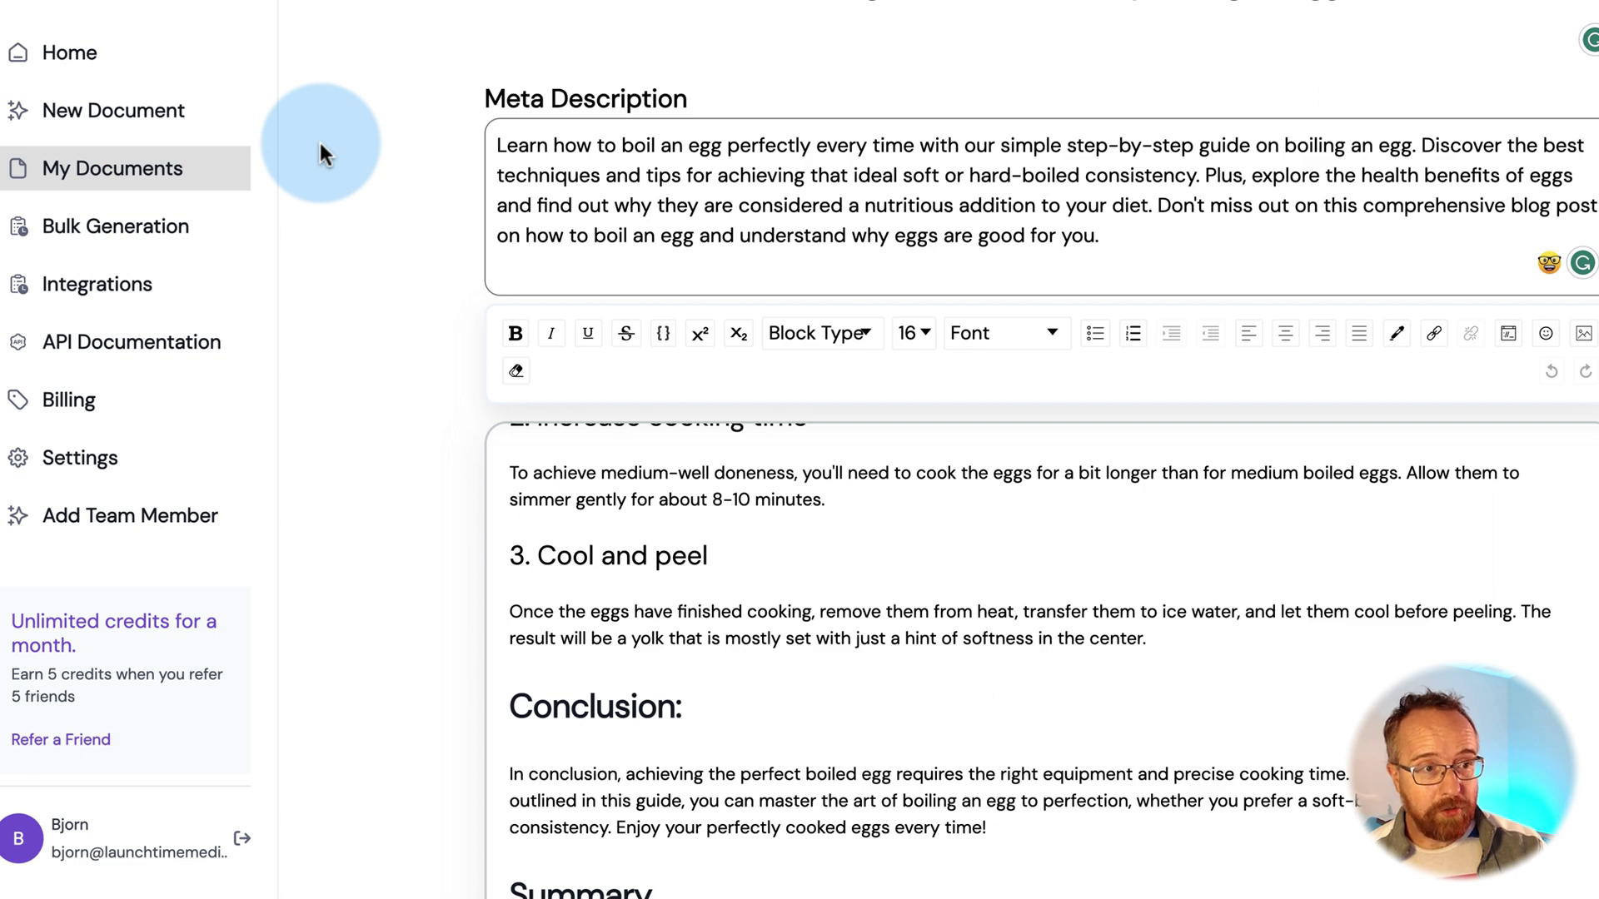
# Start a new bulk generation campaign named 'Test'
pyautogui.click(83, 224)
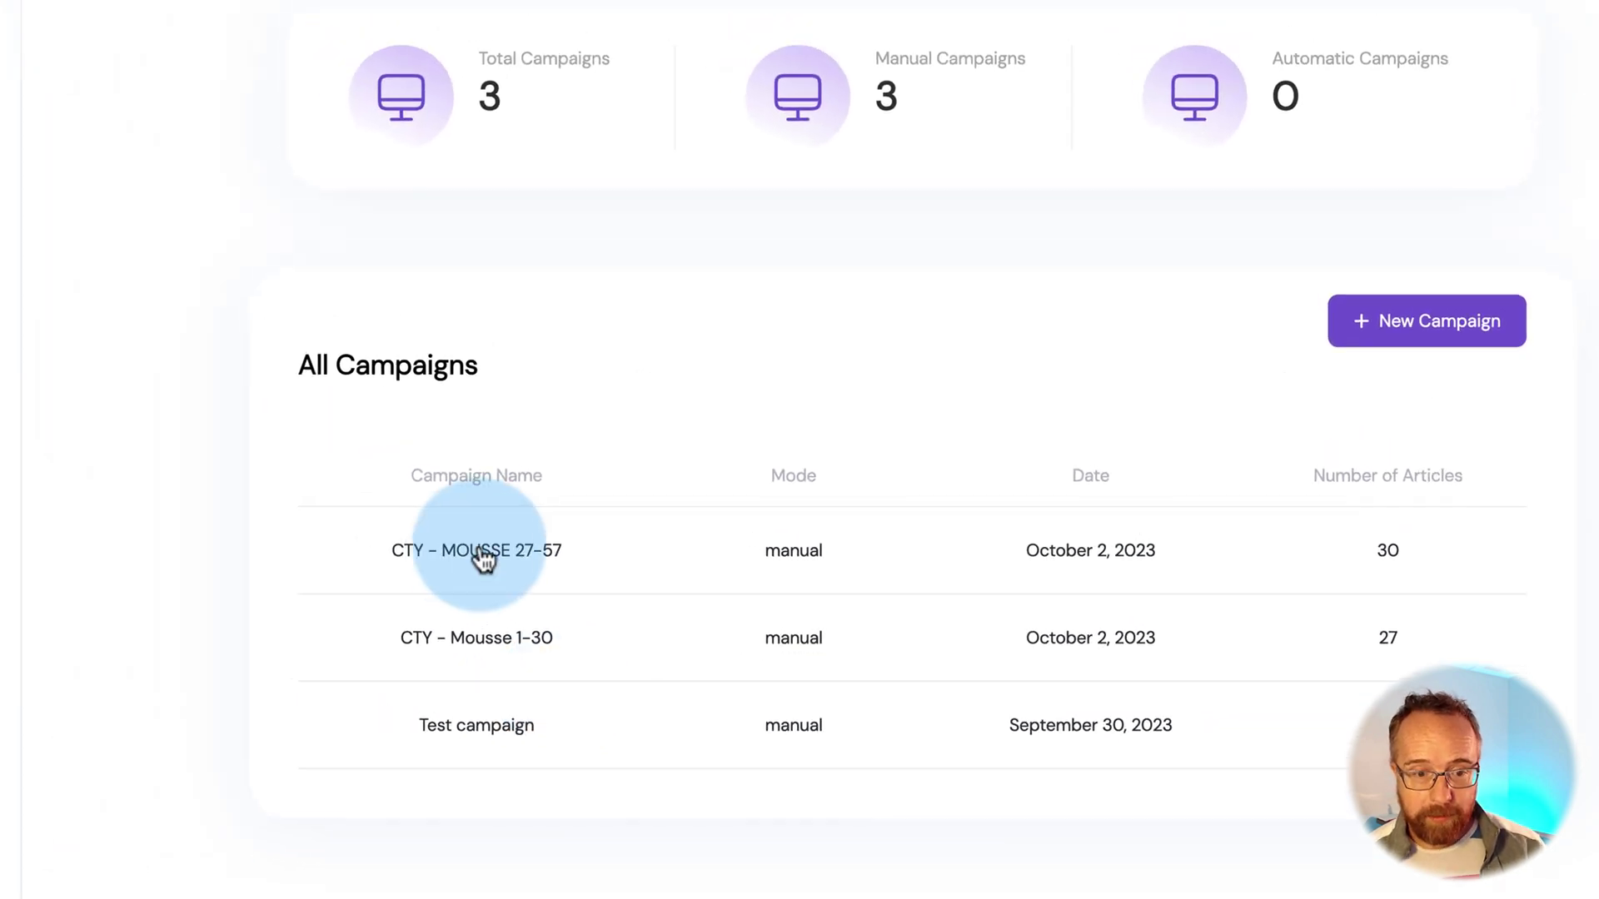
pyautogui.click(433, 529)
pyautogui.scroll(-10, 478, 542)
pyautogui.scroll(-5, 586, 66)
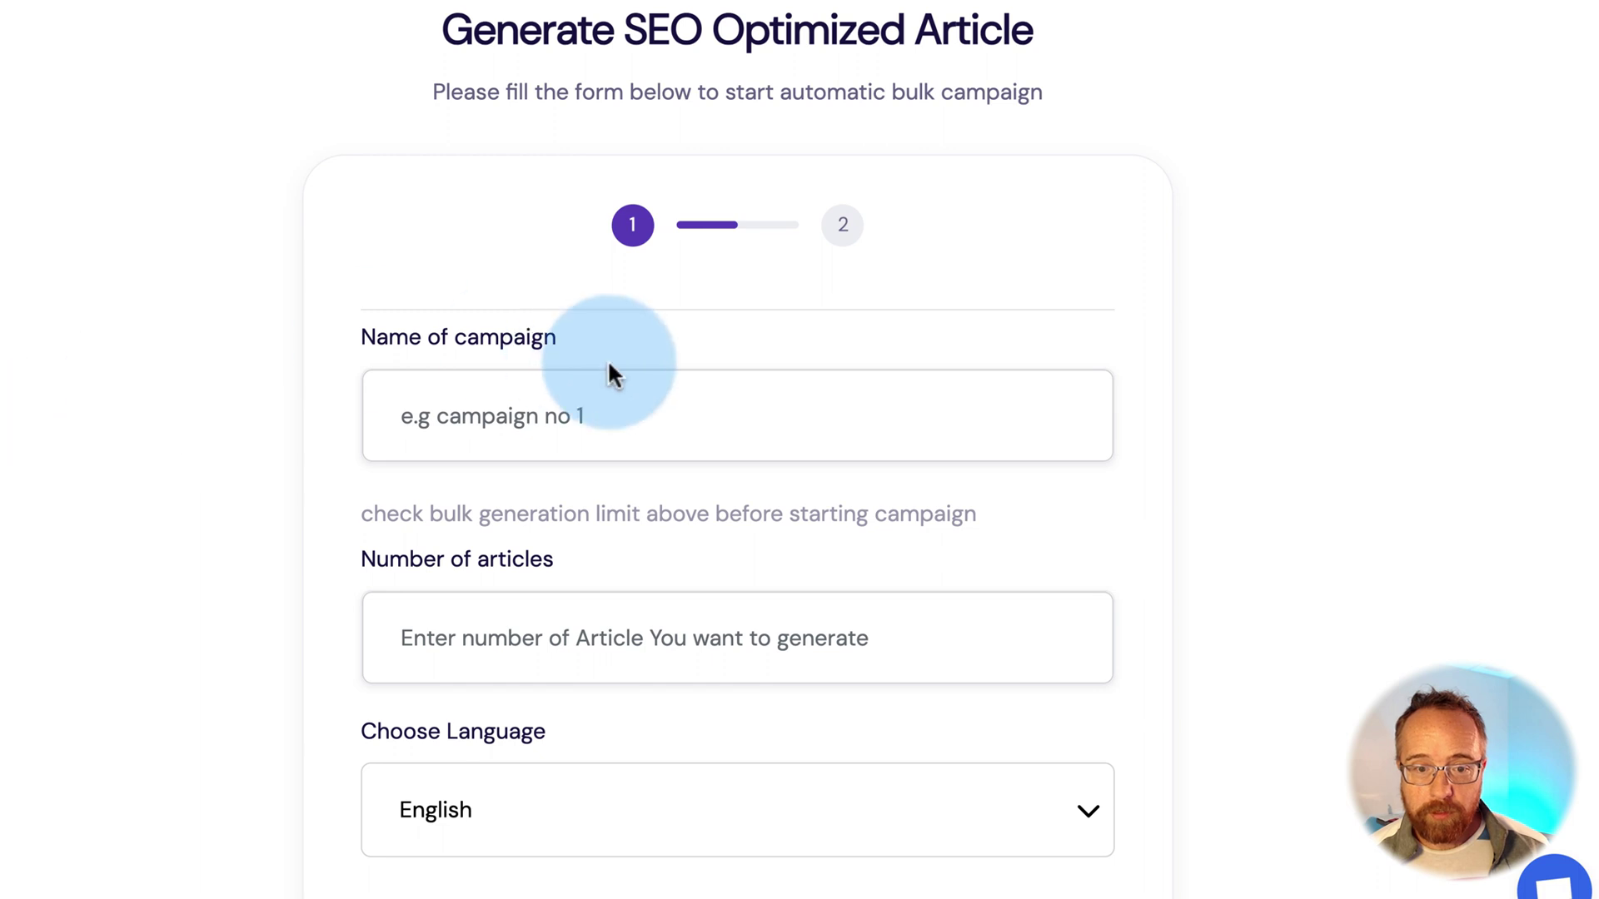
pyautogui.click(555, 427)
pyautogui.write('Test')
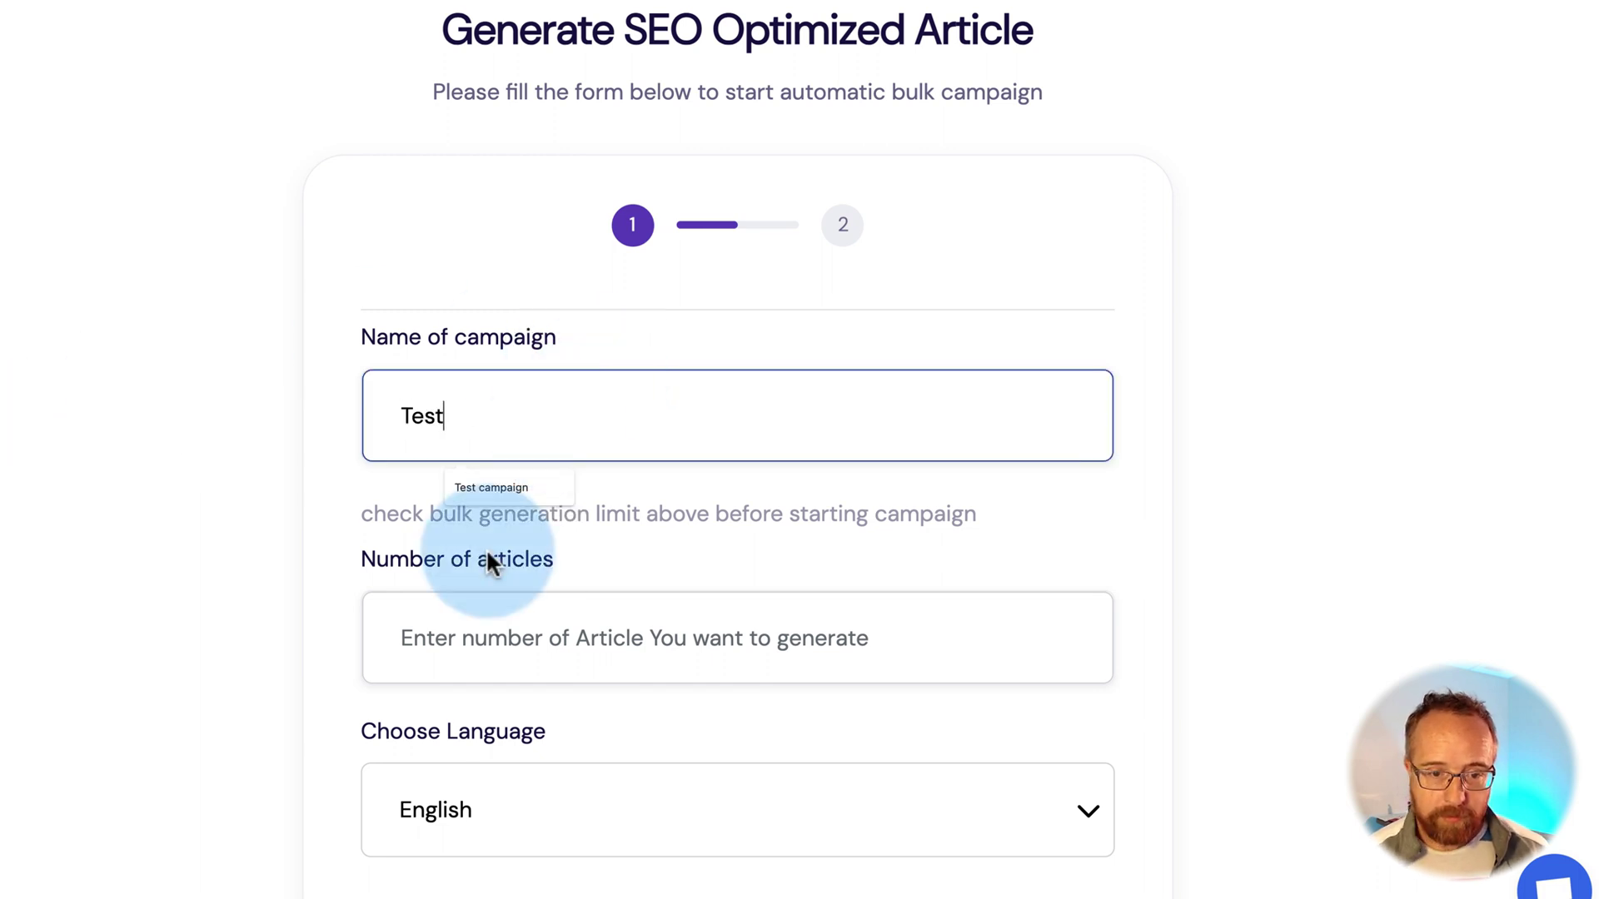
pyautogui.scroll(-4, 489, 561)
# Set 35 articles in Manual mode, then trim the count below the 30-article limit
pyautogui.click(533, 321)
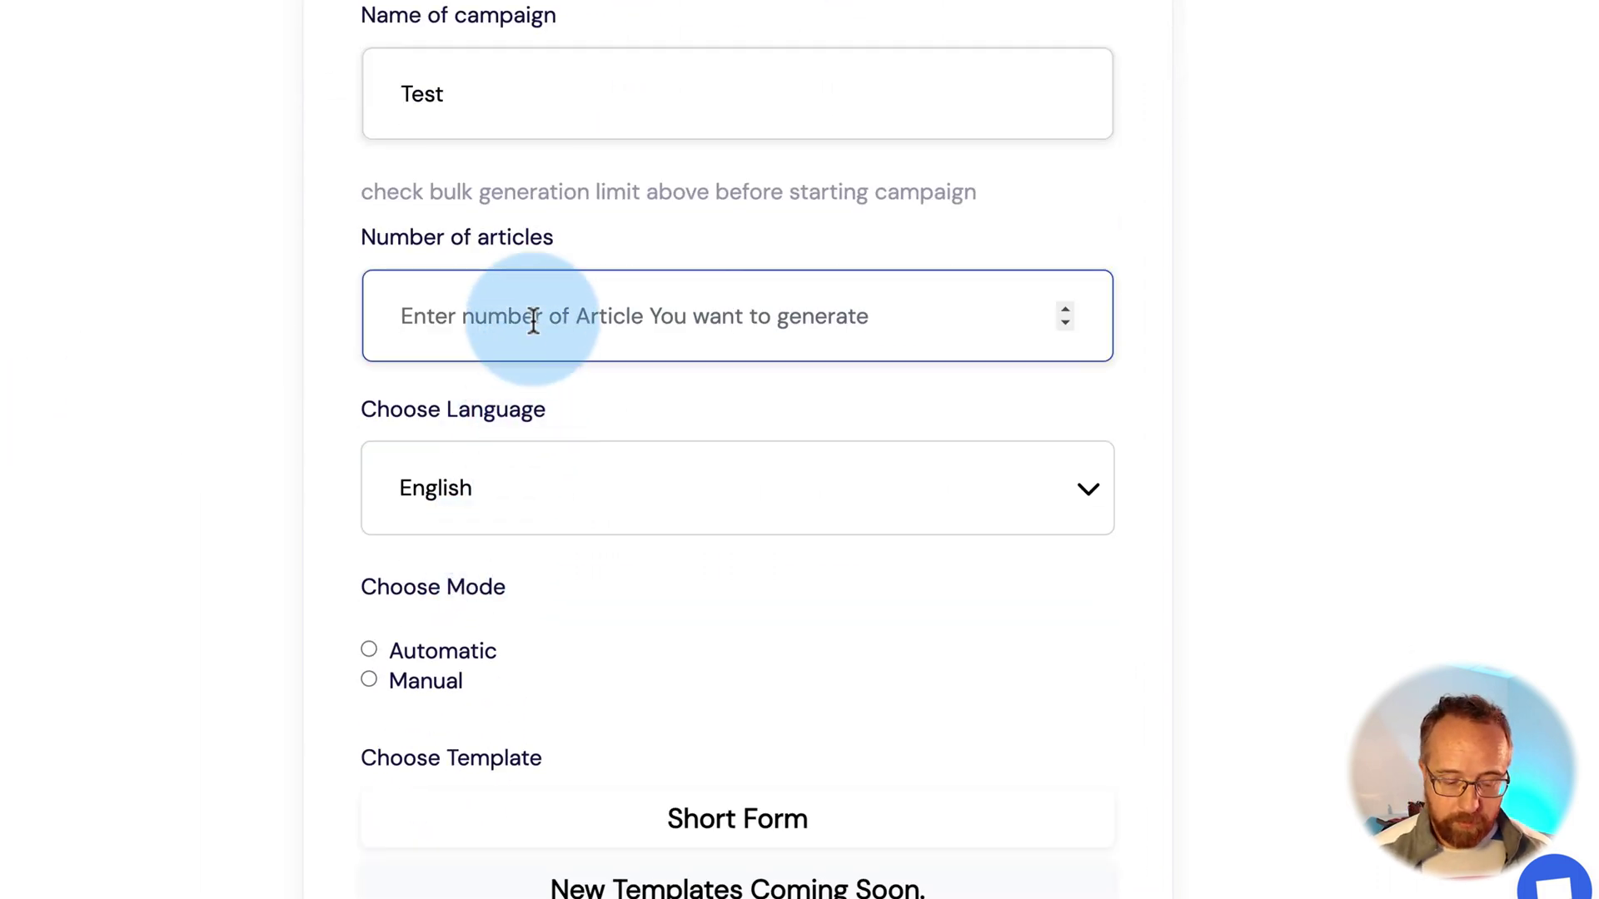
pyautogui.write('35')
pyautogui.press('Tab')
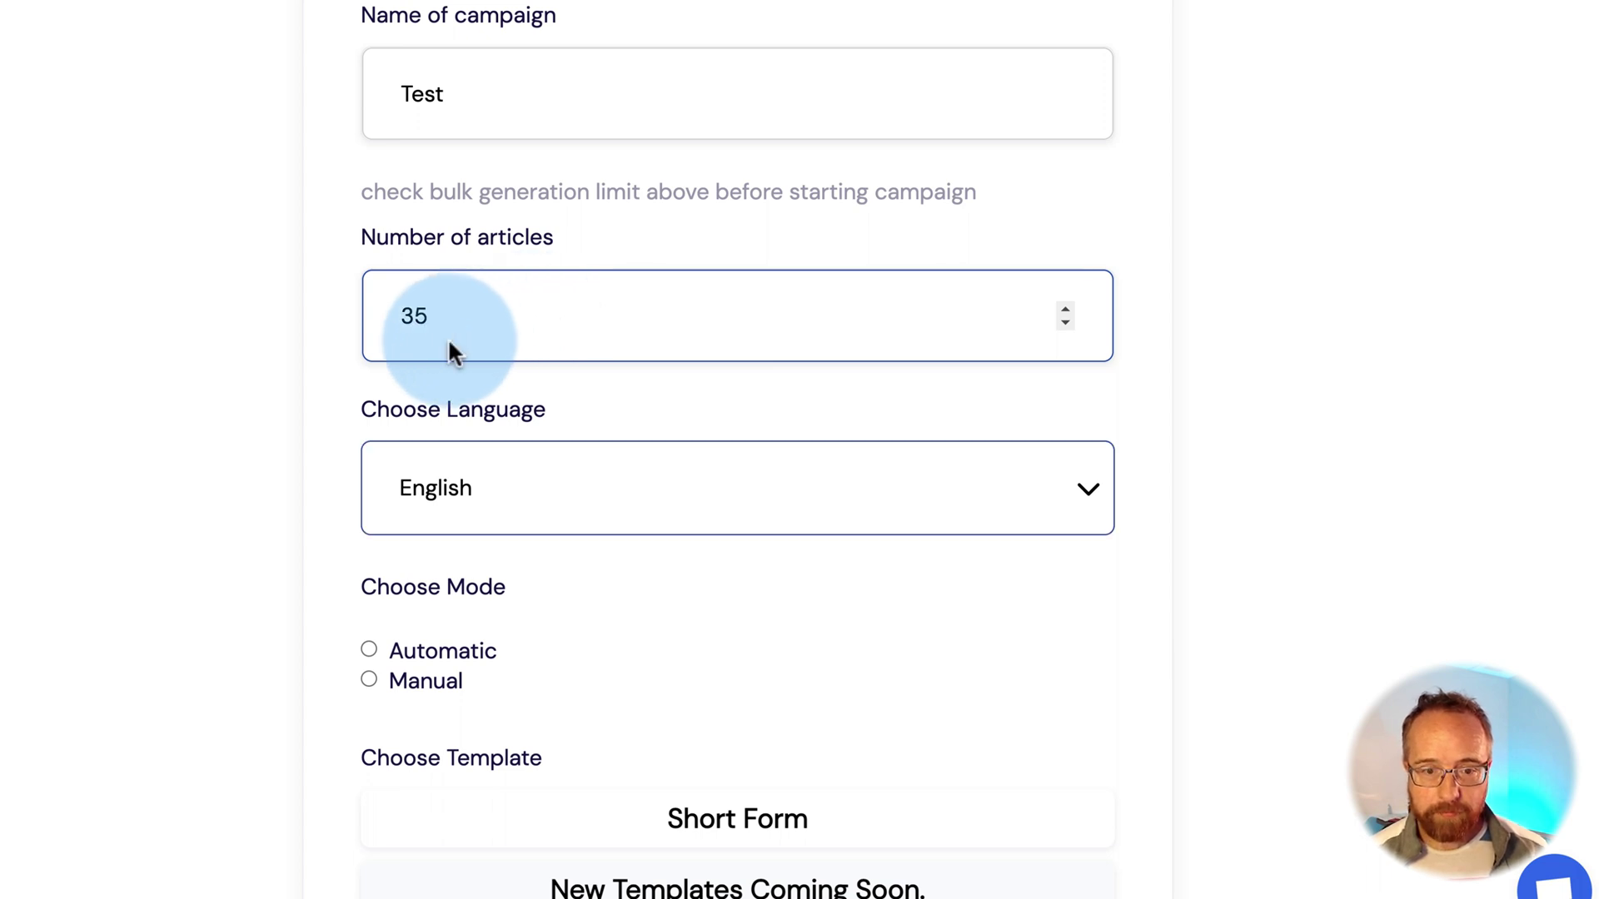
pyautogui.scroll(-1, 328, 418)
pyautogui.scroll(-2, 328, 418)
pyautogui.click(369, 459)
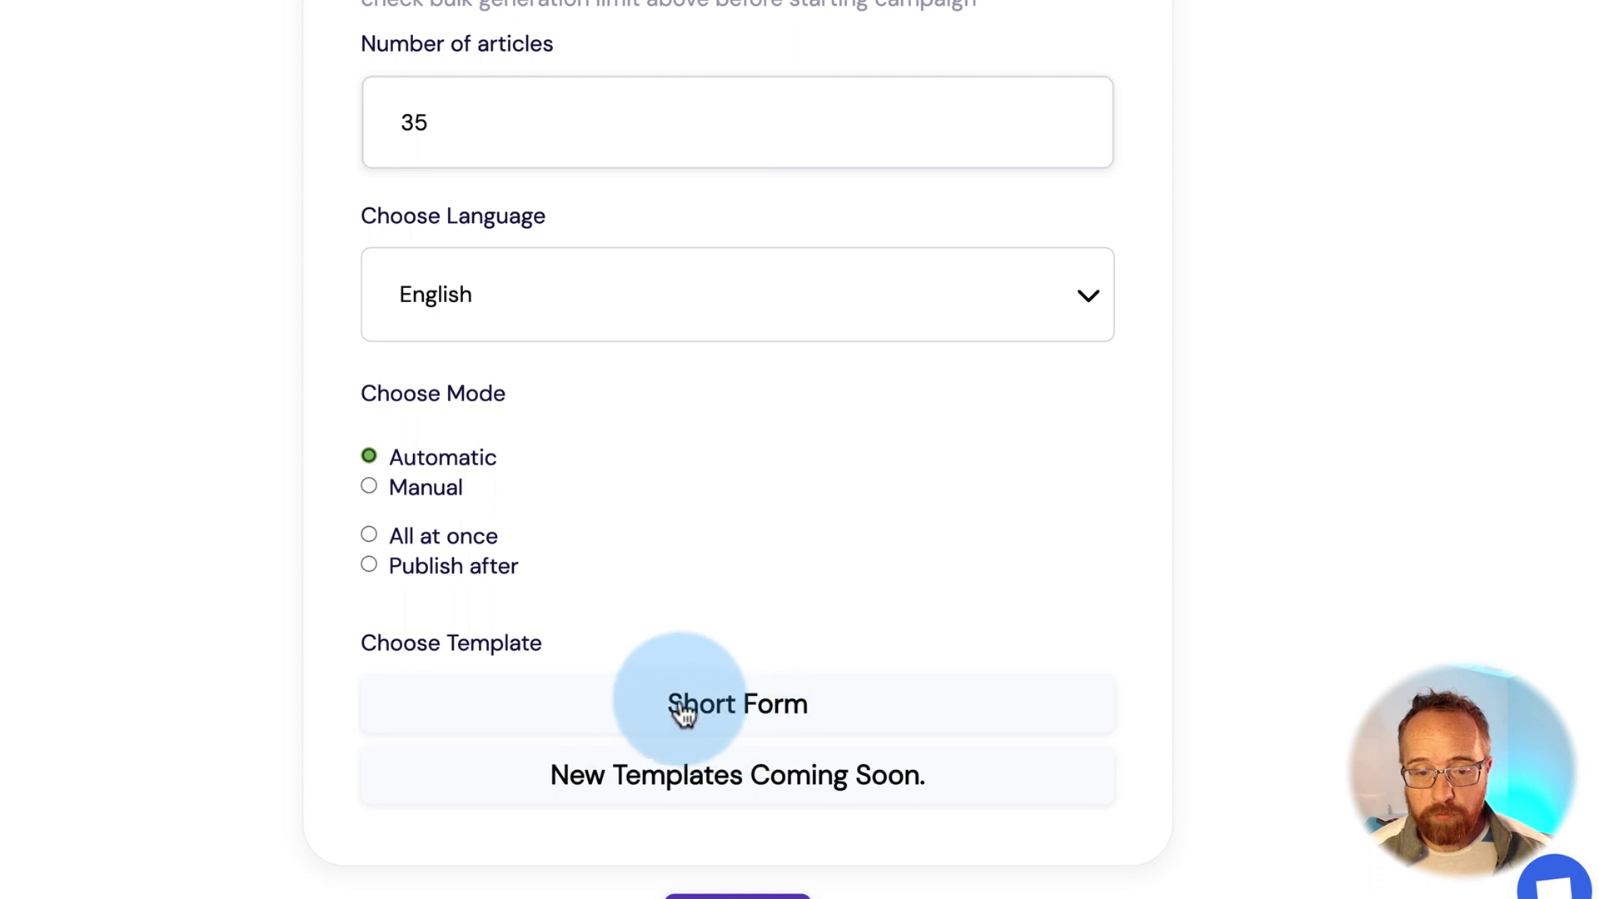
pyautogui.click(369, 488)
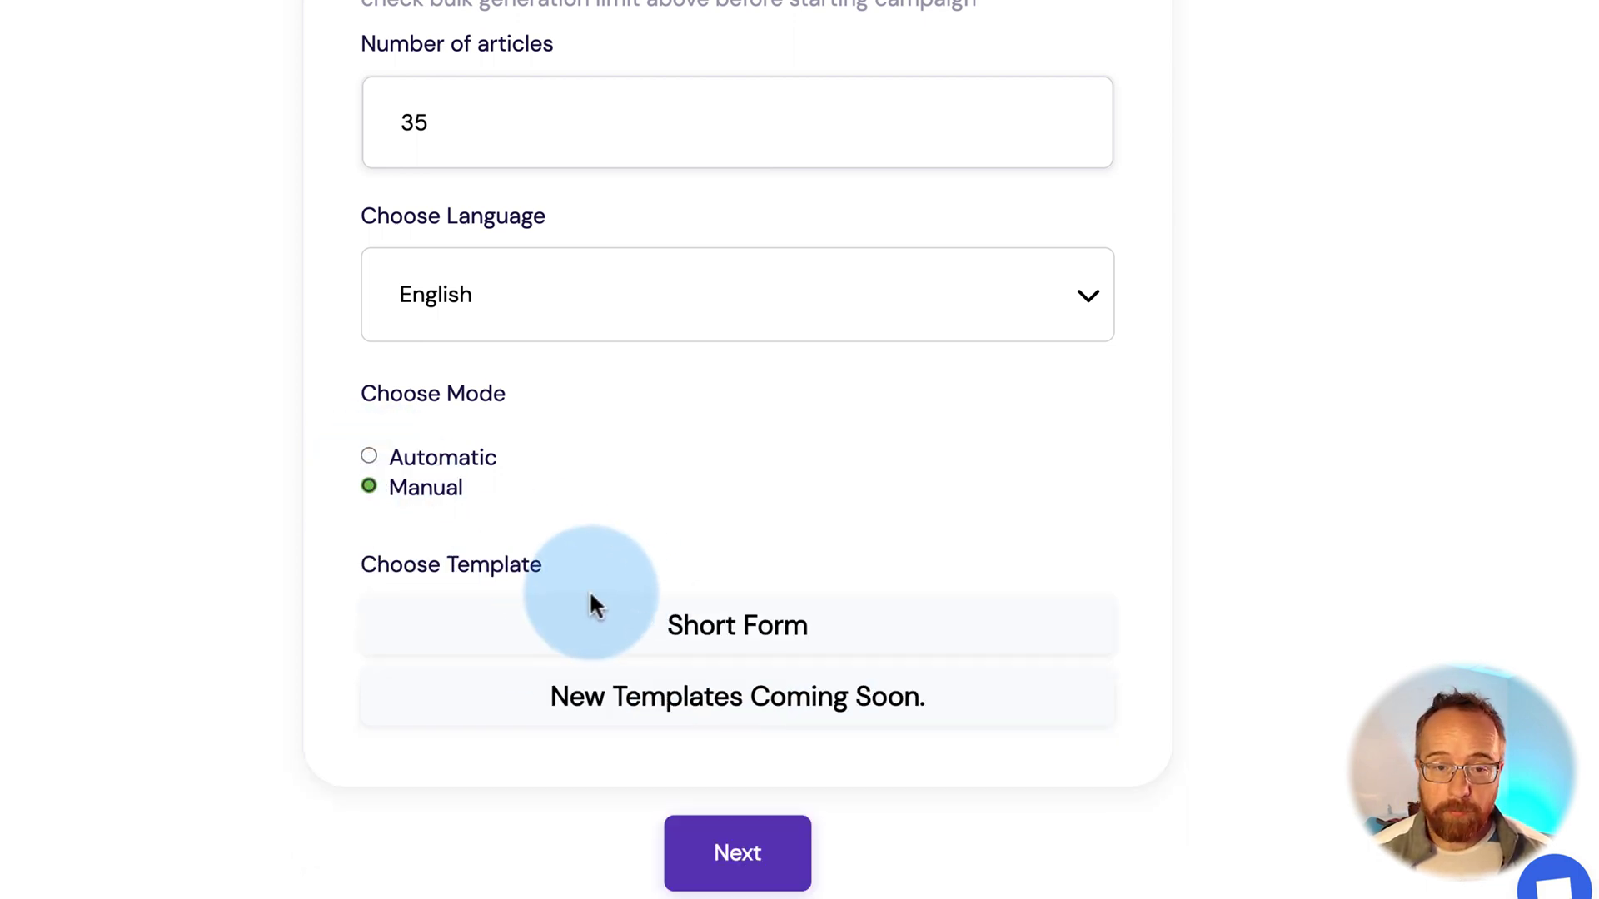
pyautogui.click(760, 857)
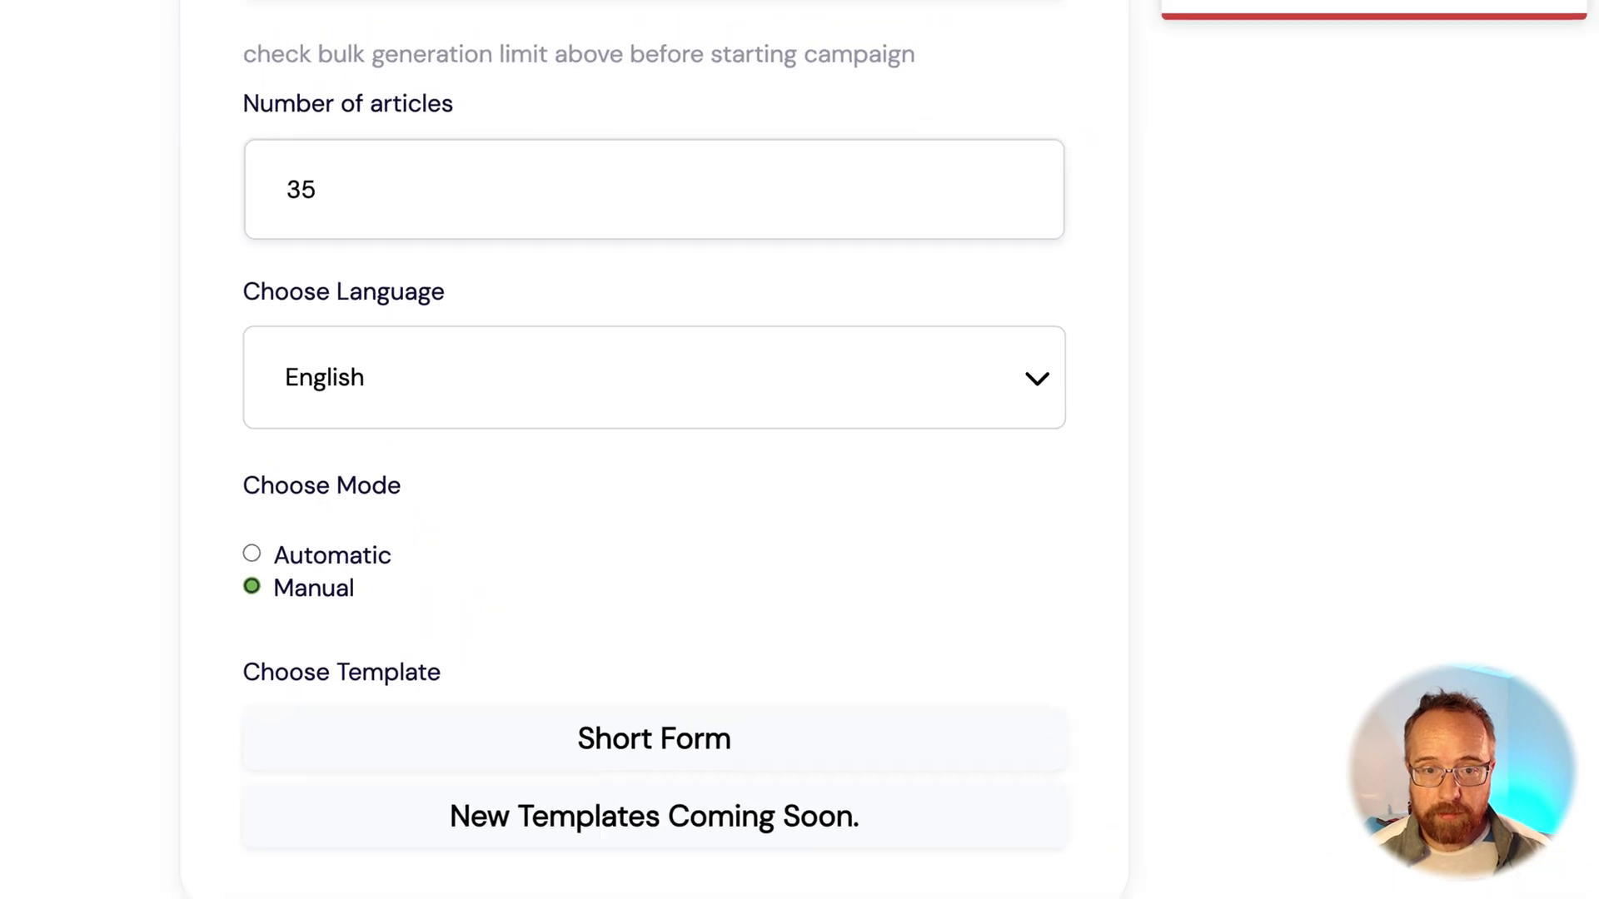
pyautogui.click(8, 525)
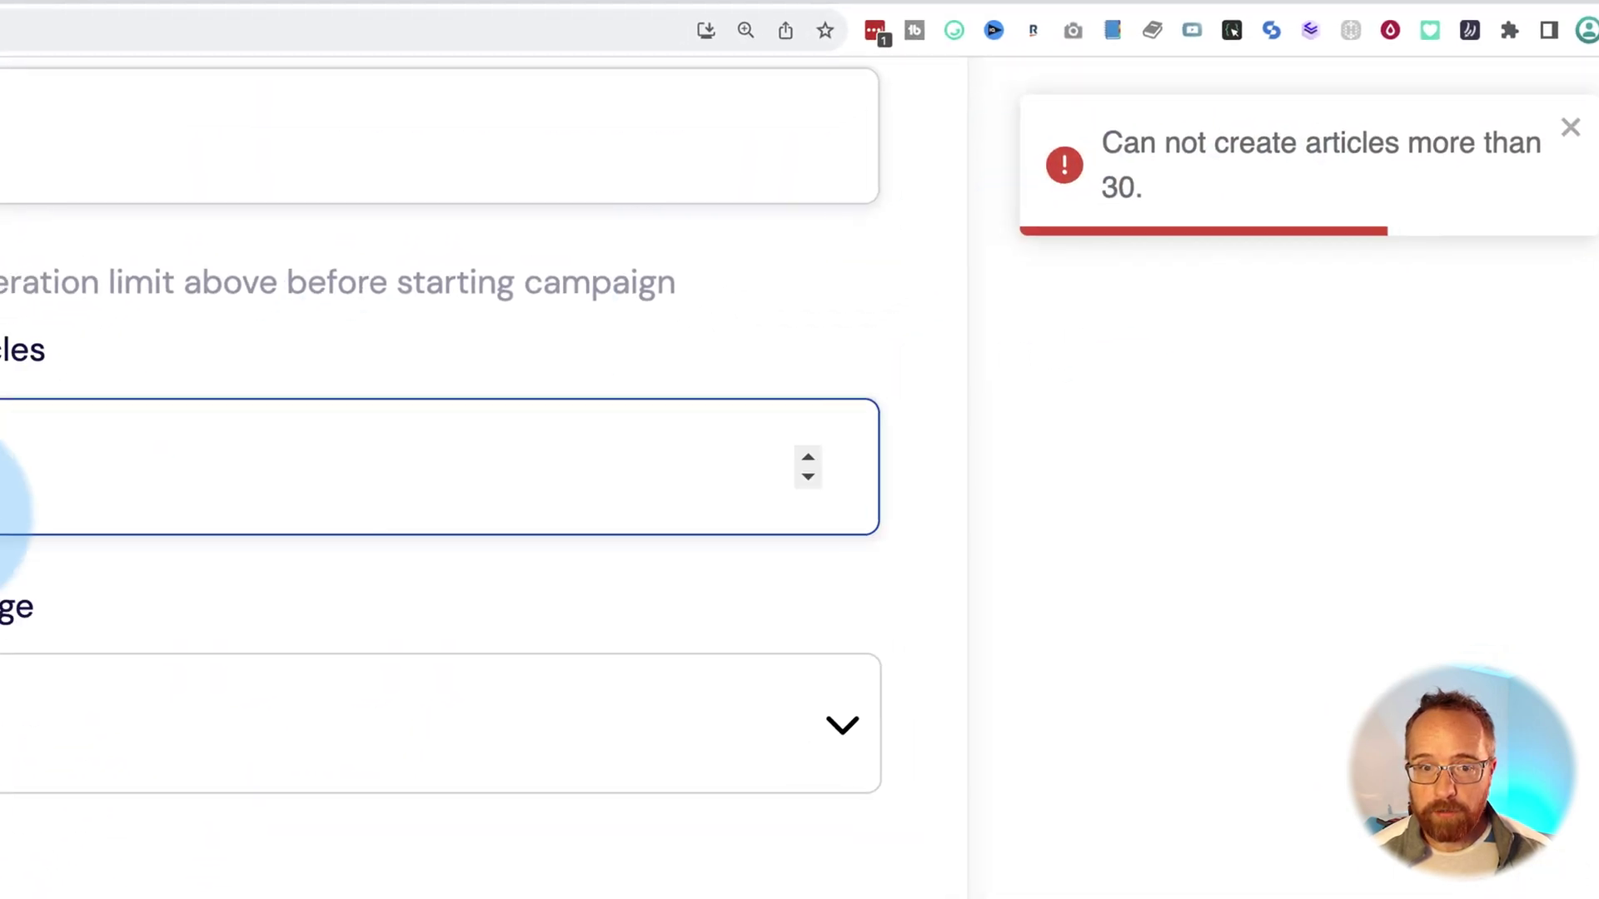
pyautogui.press('BackSpace')
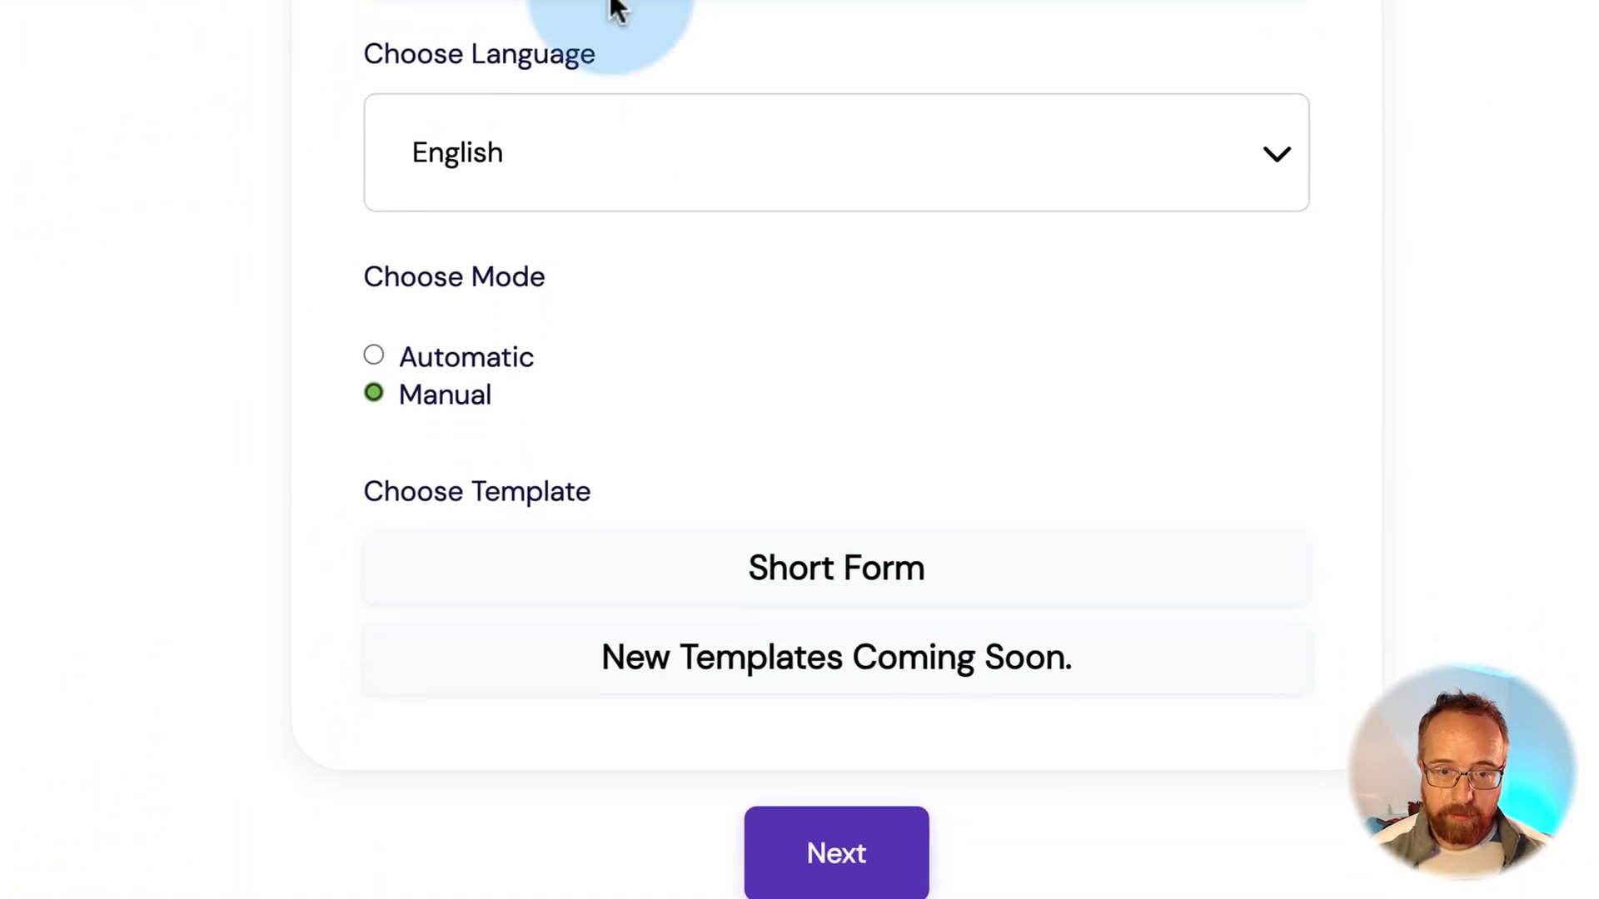
# Enter 'Headline 1' for Article 1, advance to Article 2, then open the Paleo Chocolate Mousse Recipe article
pyautogui.click(837, 853)
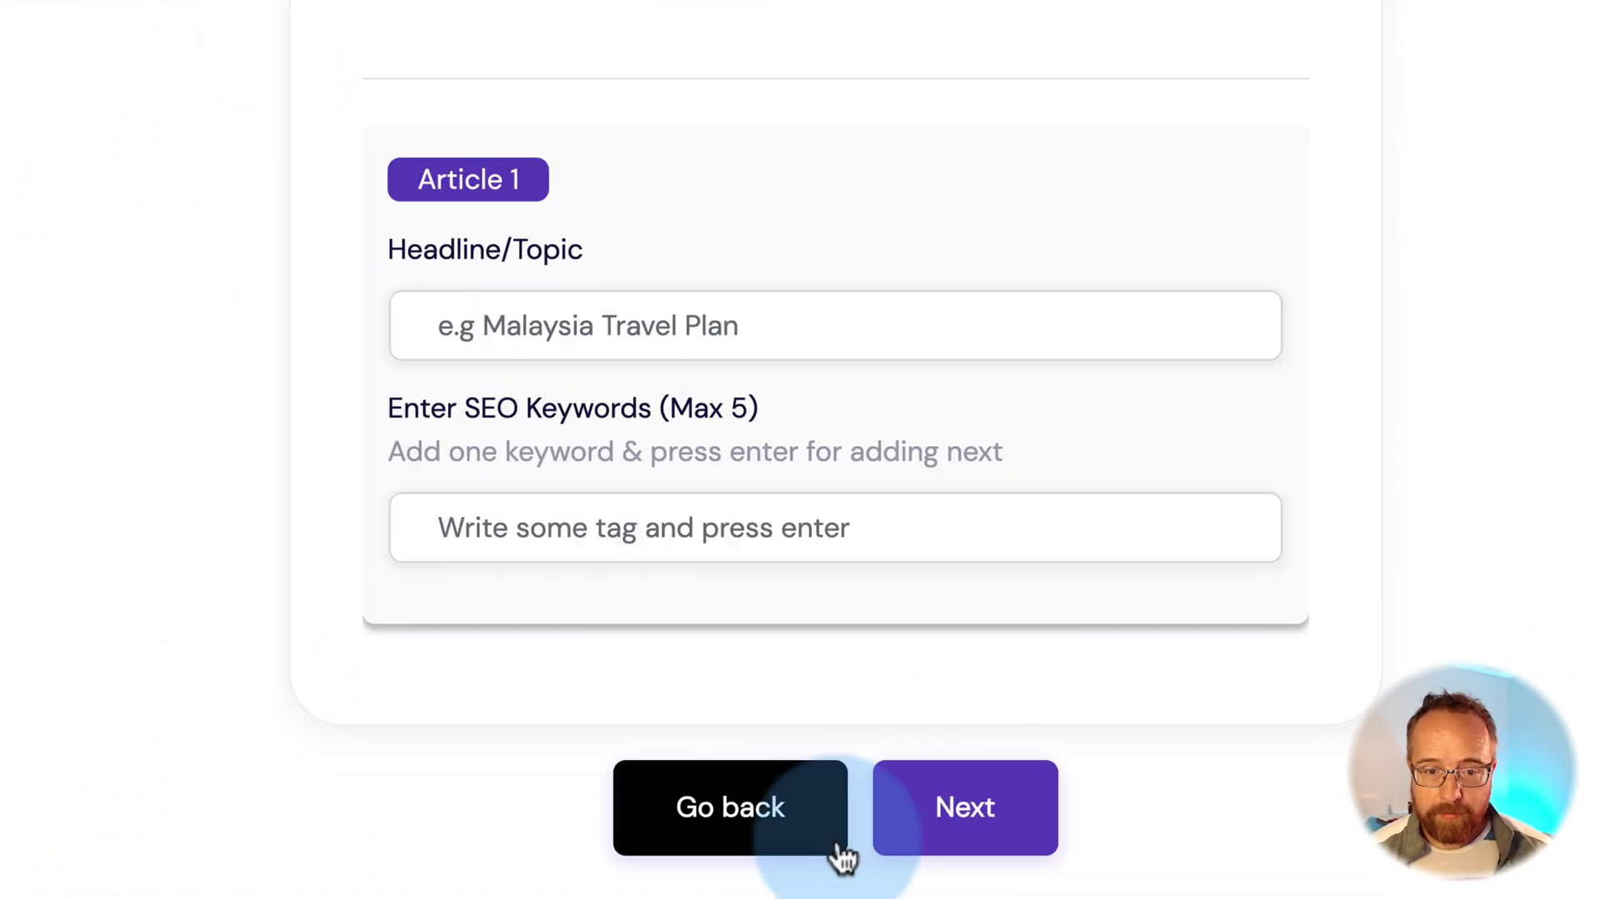
pyautogui.click(556, 317)
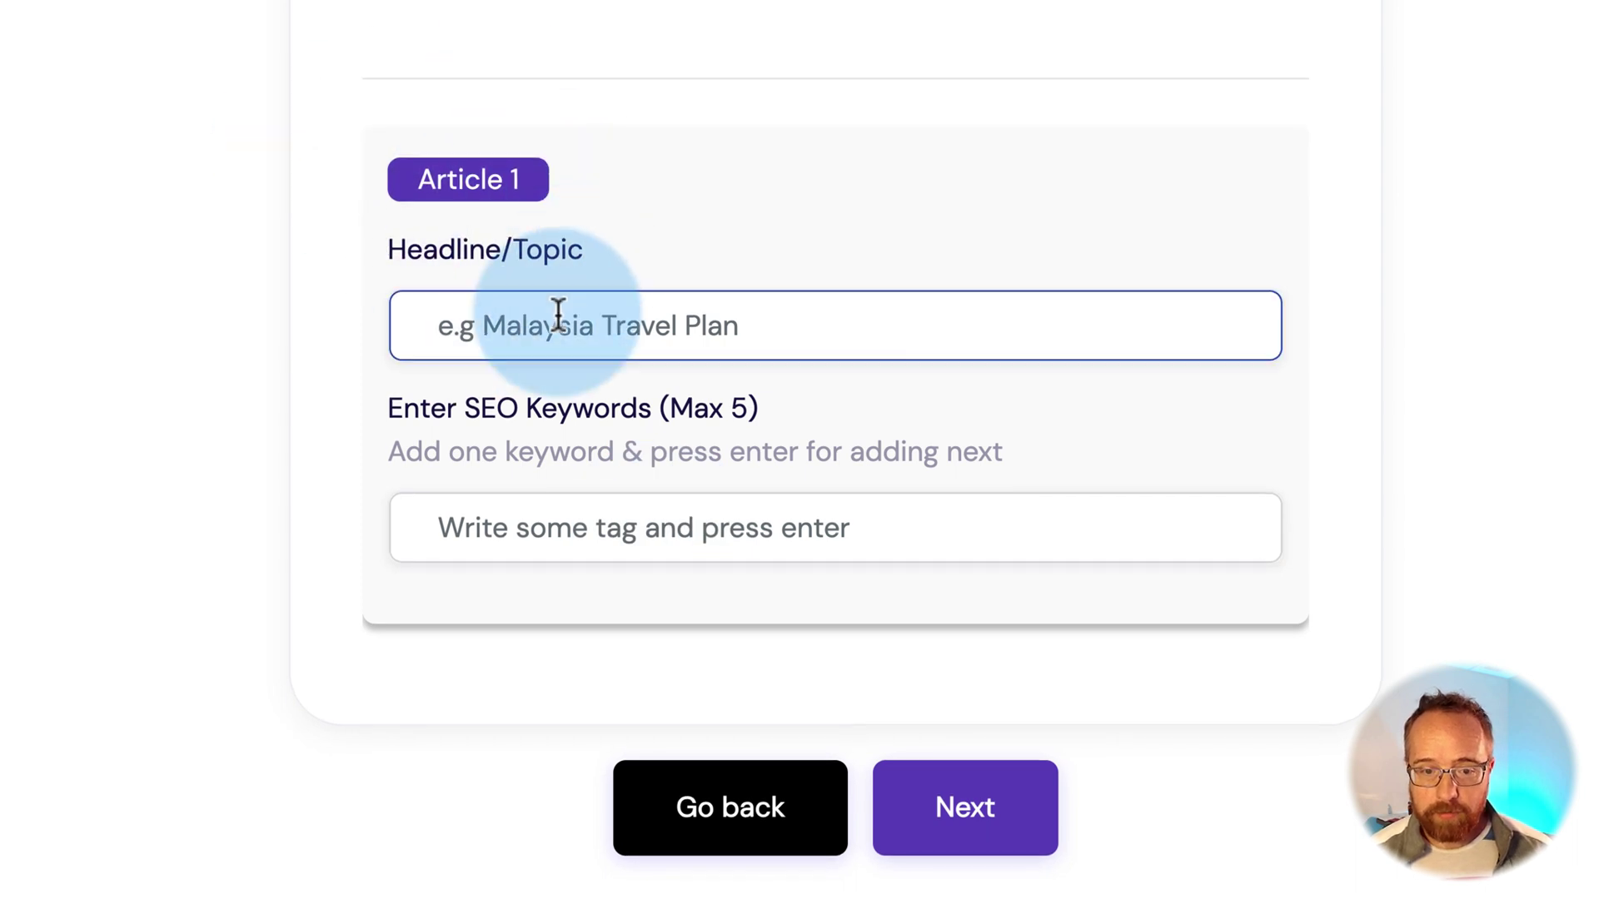
pyautogui.write('Headline 1')
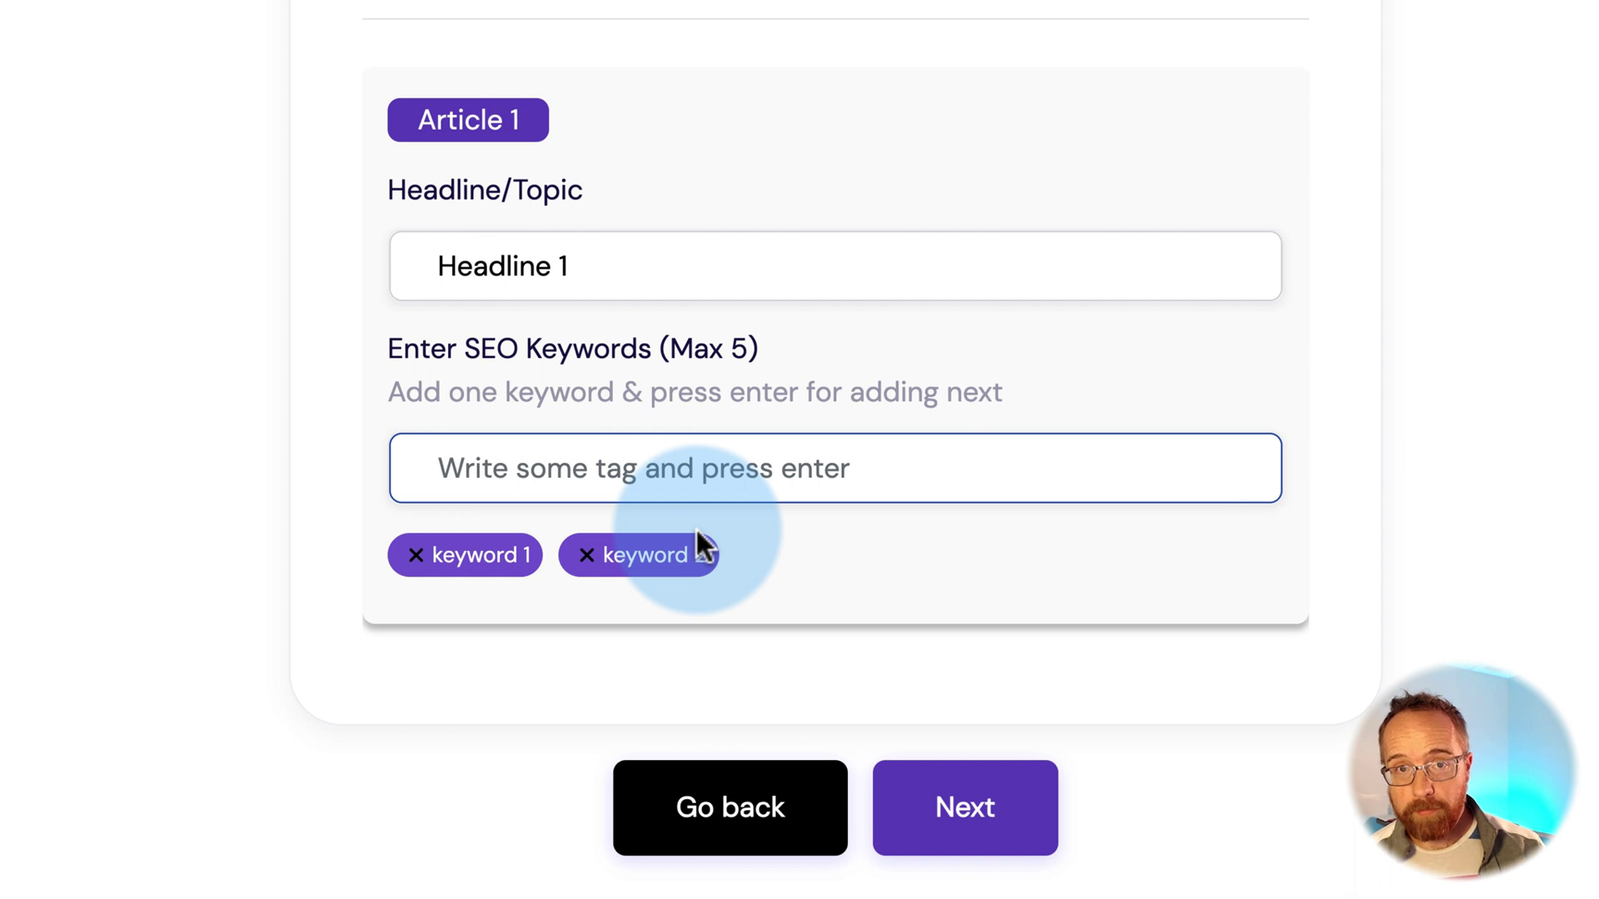
pyautogui.click(962, 810)
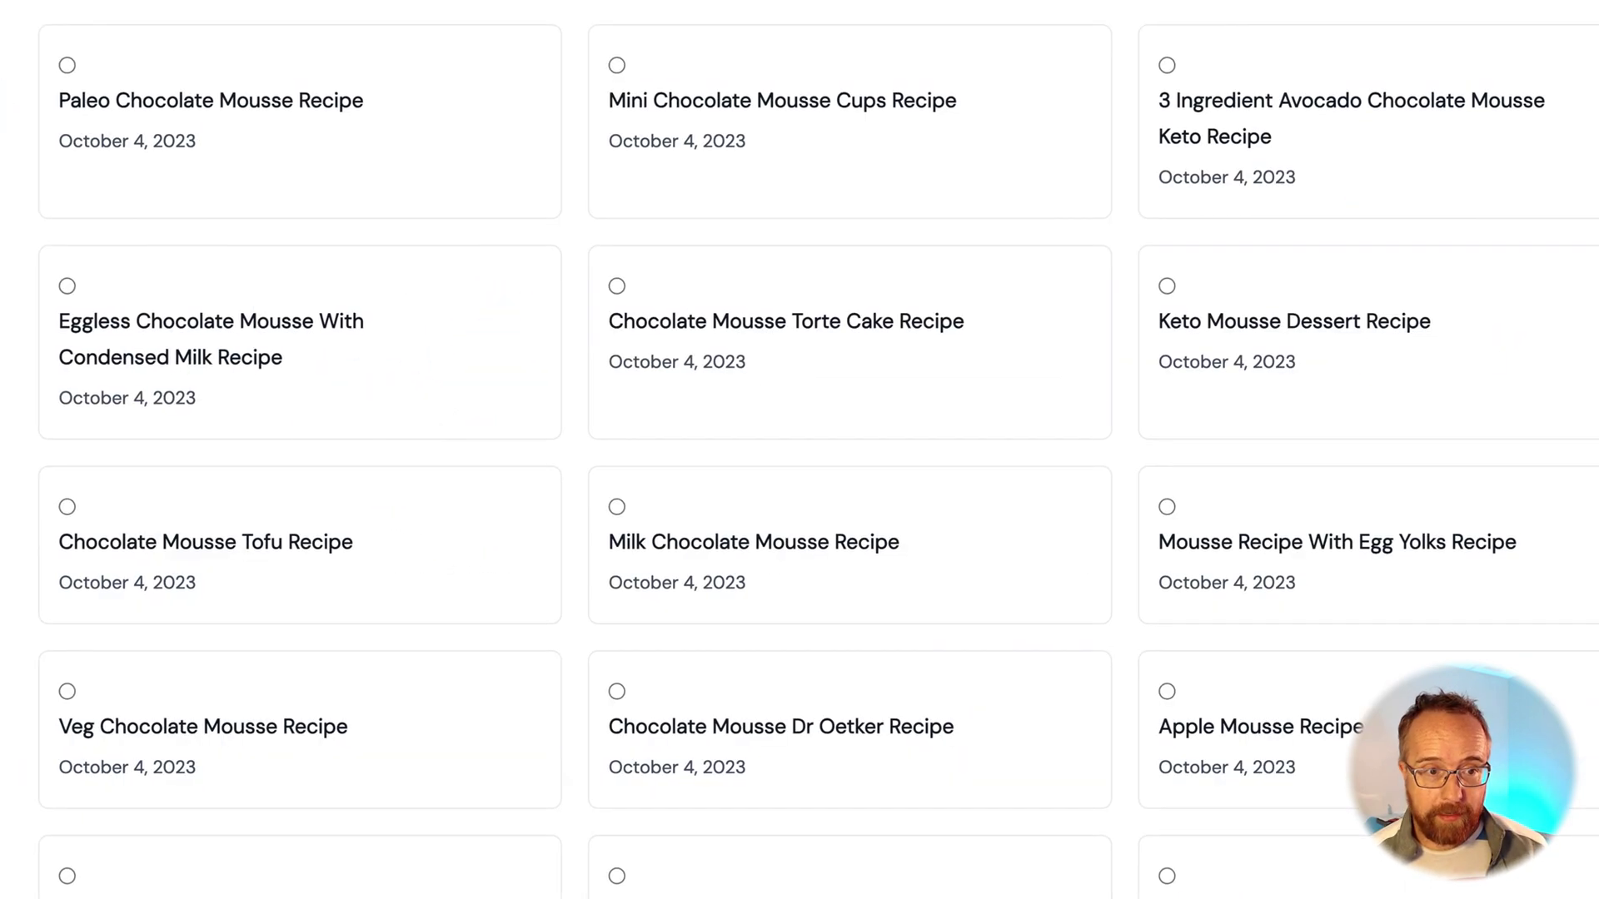
pyautogui.click(311, 115)
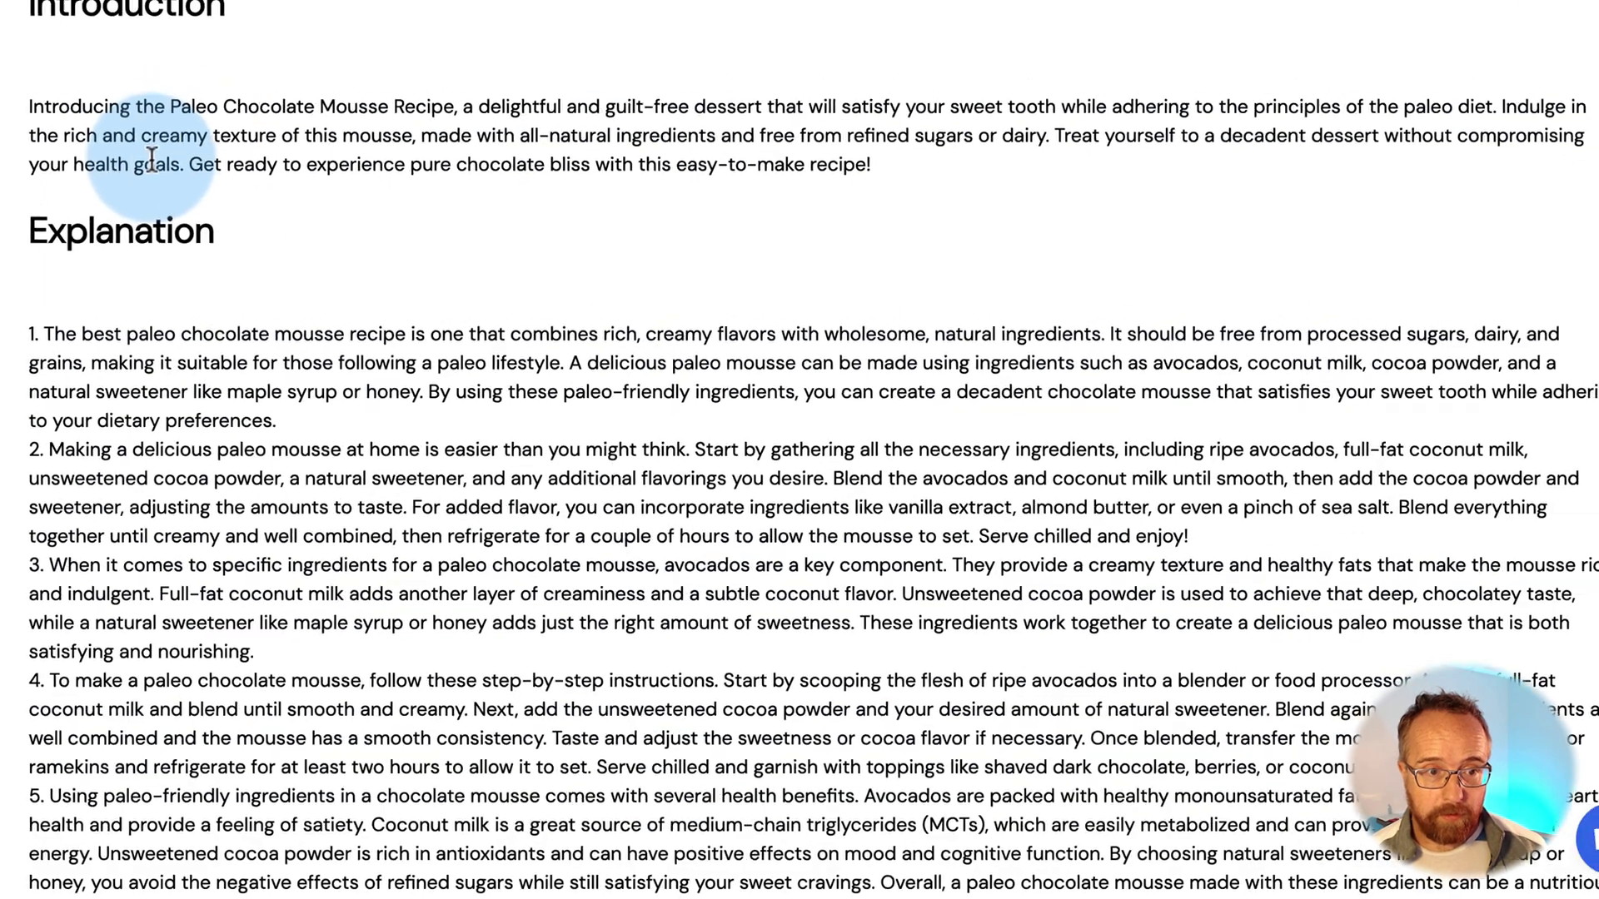
# Count the words in the Paleo Chocolate Mousse Recipe article (1348 words)
pyautogui.scroll(-13, 141, 162)
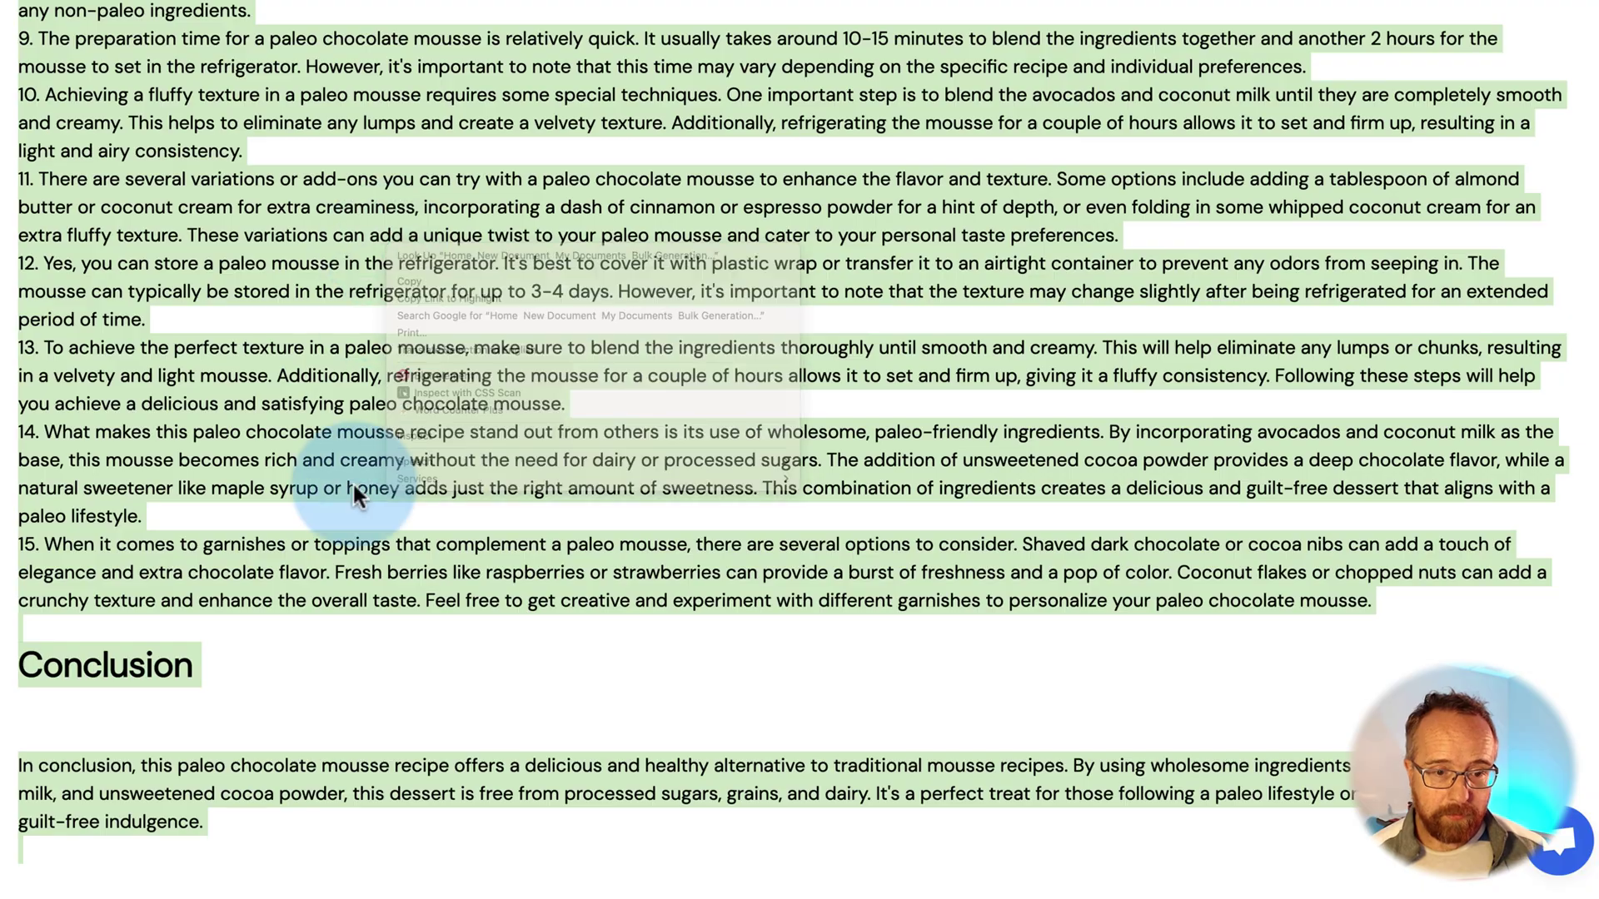
pyautogui.click(232, 833)
pyautogui.press('super+a')
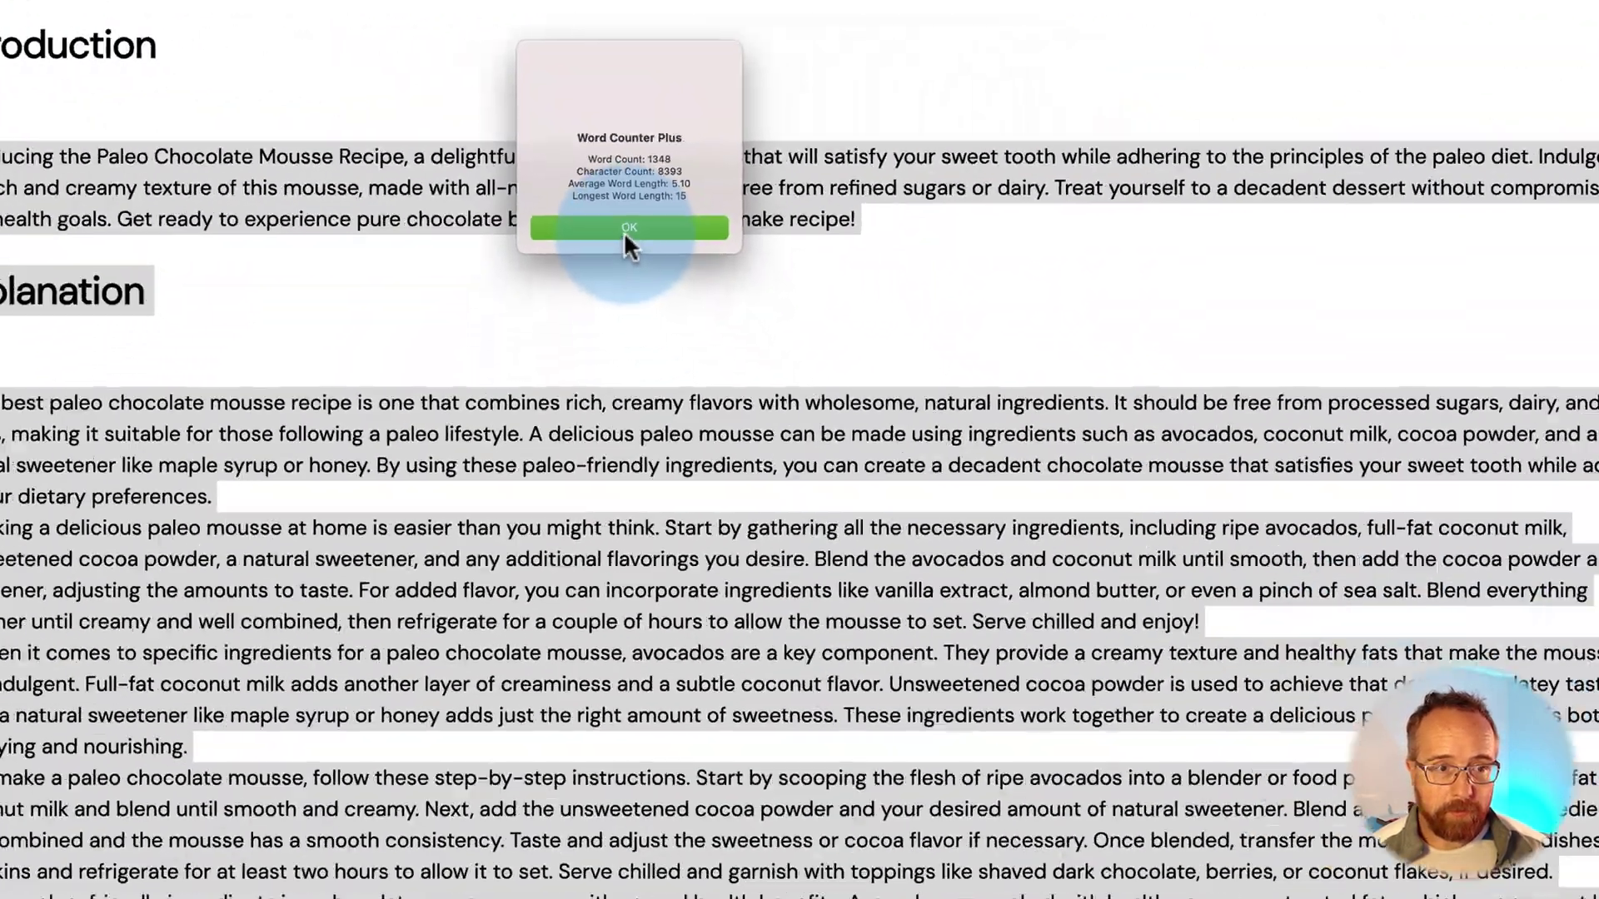
pyautogui.click(758, 466)
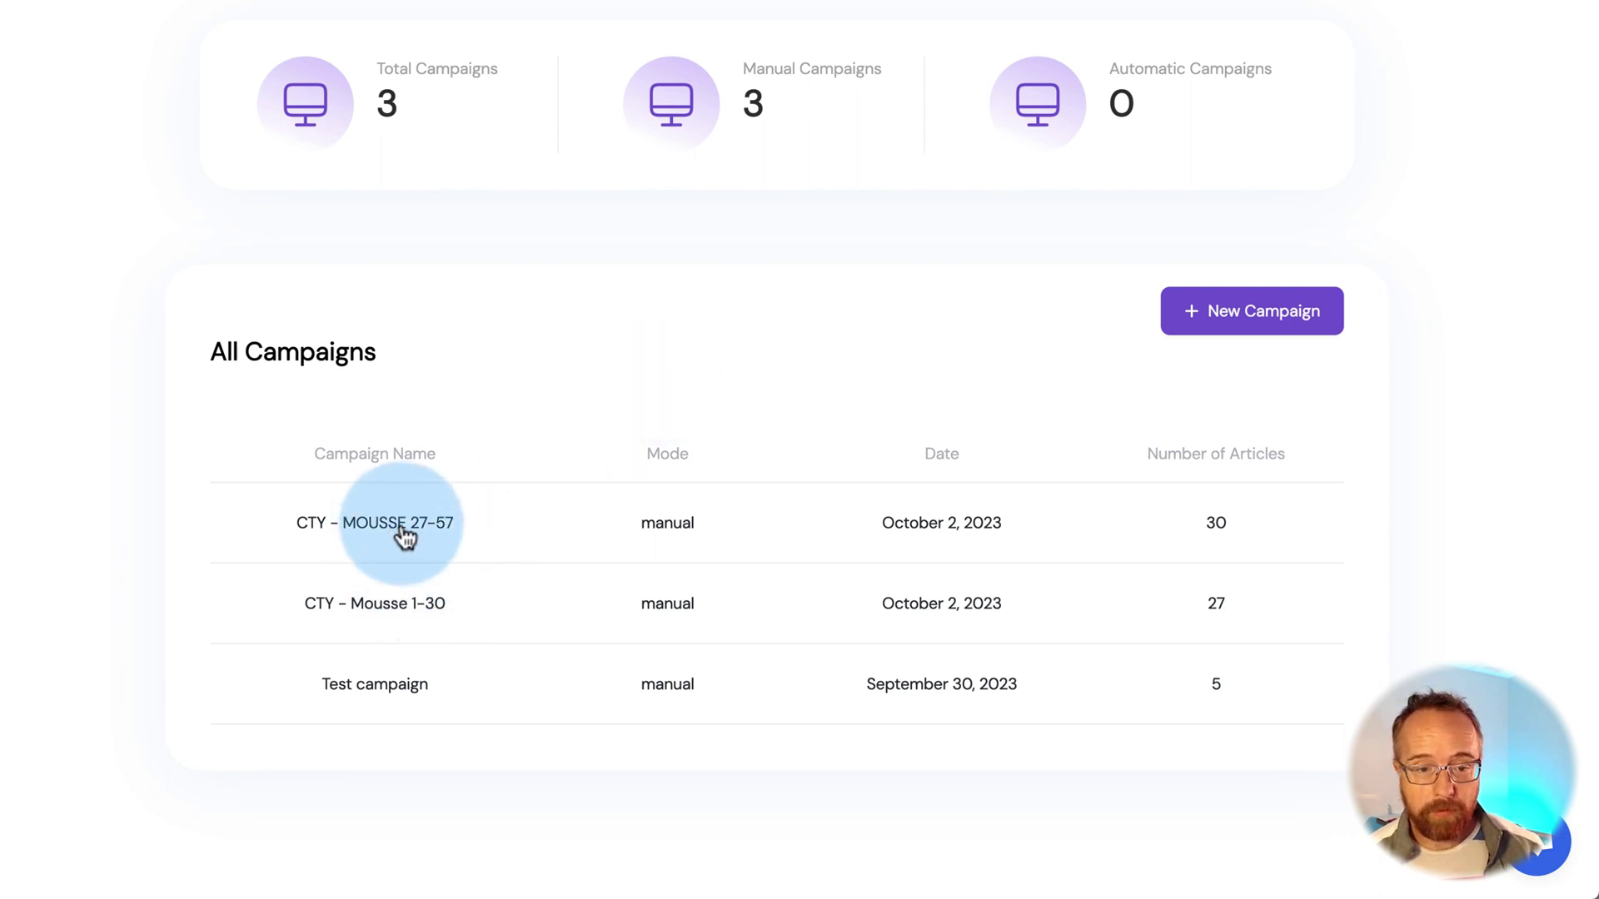
# Count the words in the Chocolate Mousse Torte Cake Recipe article (1760 words)
pyautogui.click(403, 536)
pyautogui.click(658, 381)
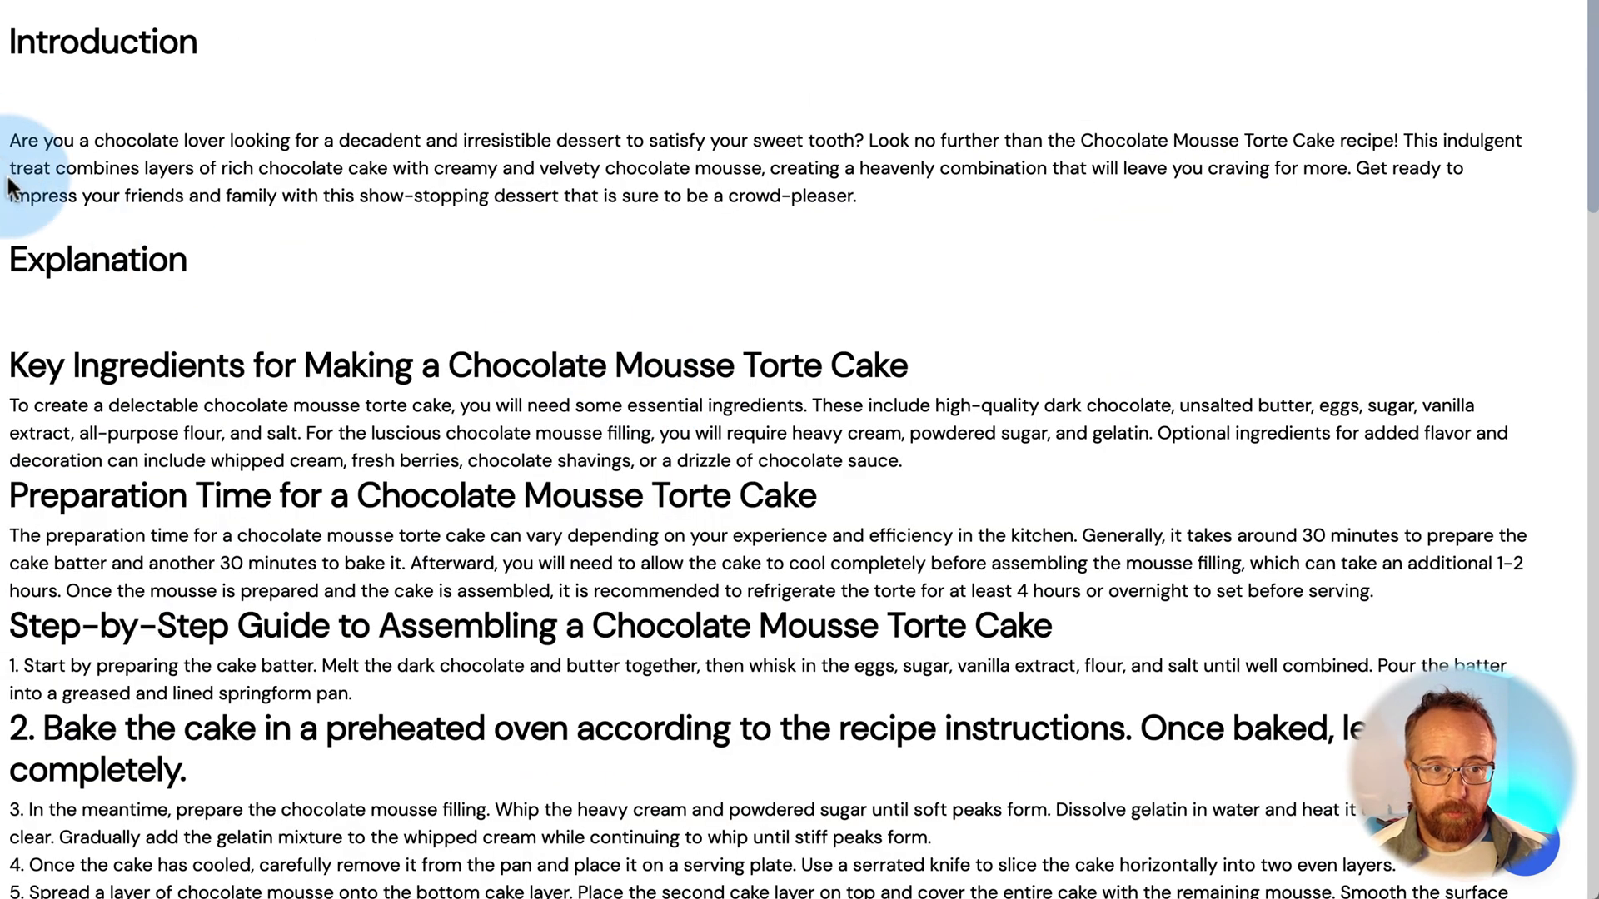
pyautogui.moveTo(10, 140); pyautogui.dragTo(1415, 829)
pyautogui.scroll(-6, 392, 366)
pyautogui.scroll(-10, 357, 374)
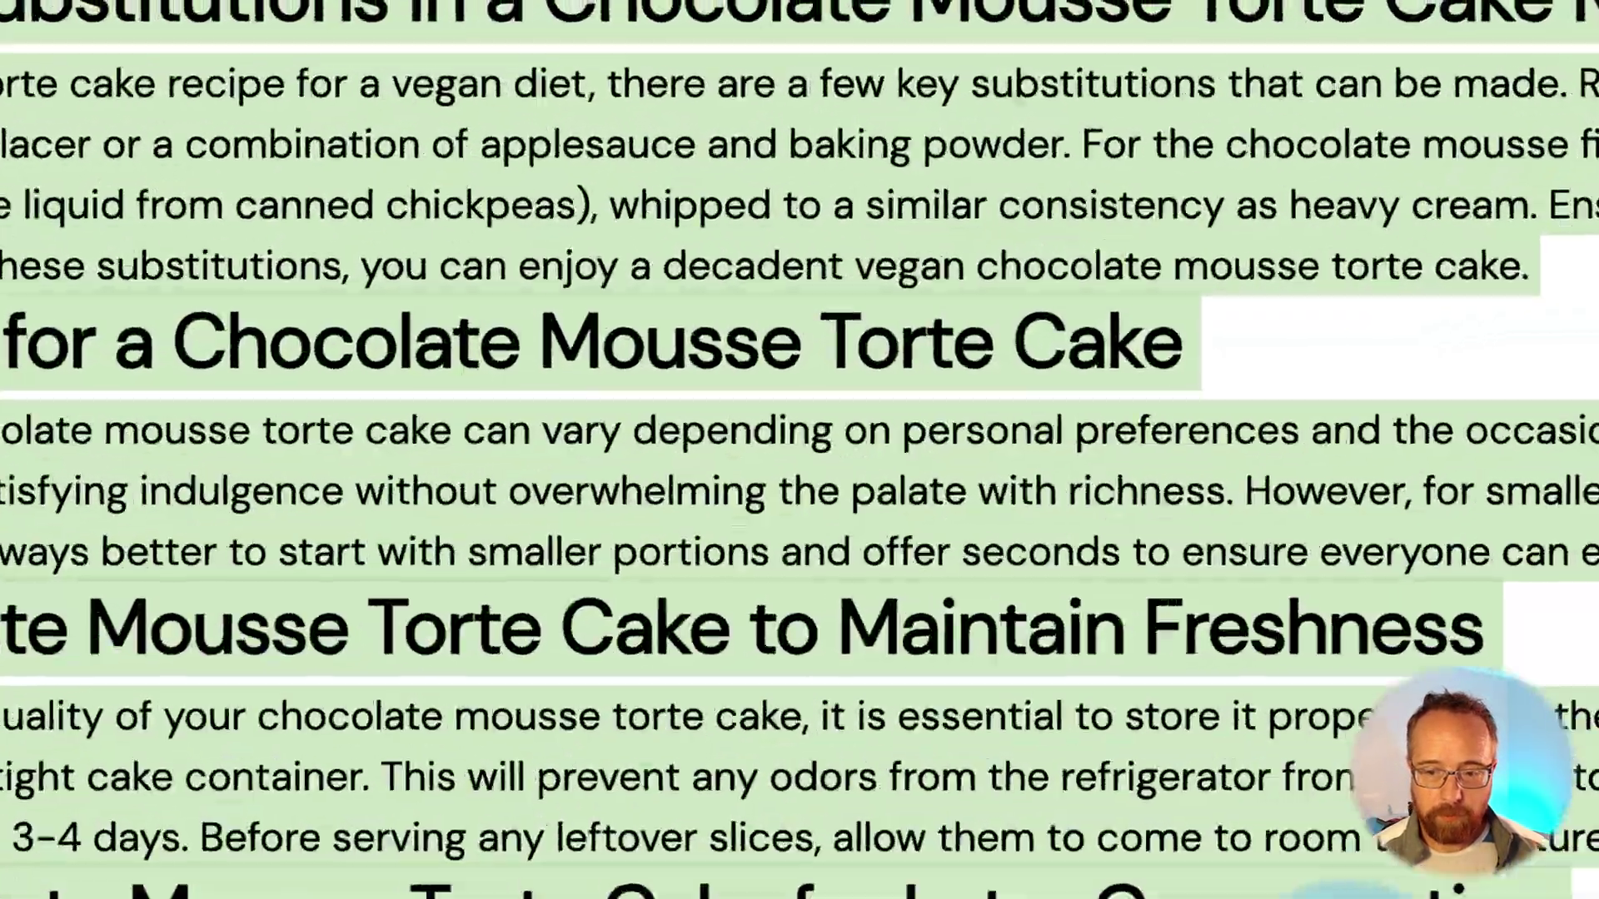
pyautogui.click(712, 147)
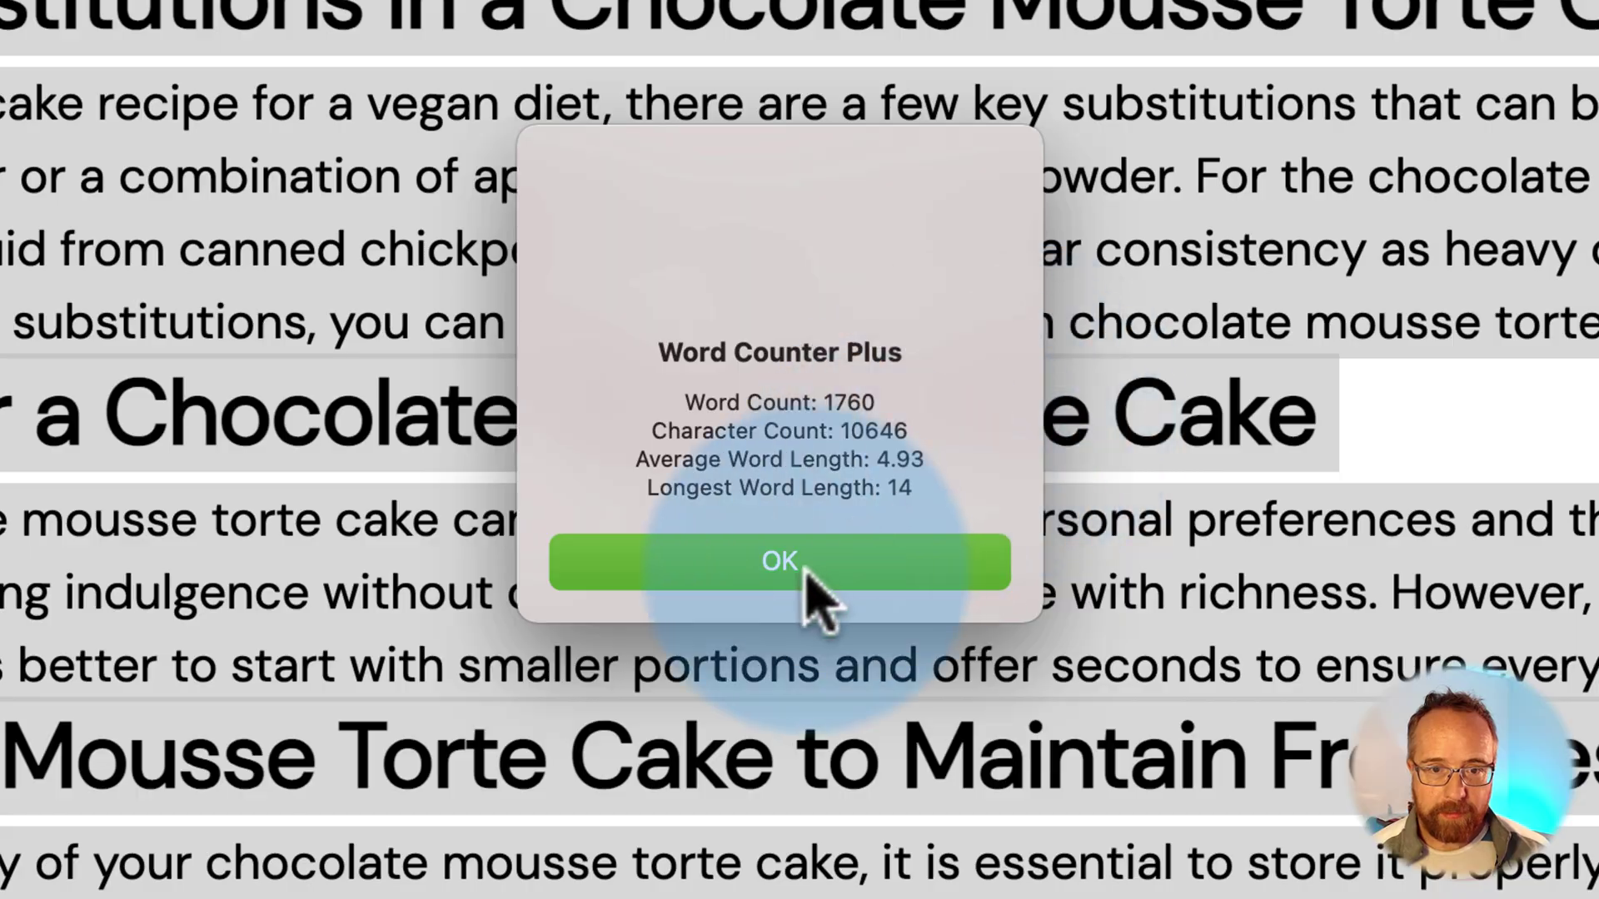
pyautogui.click(804, 573)
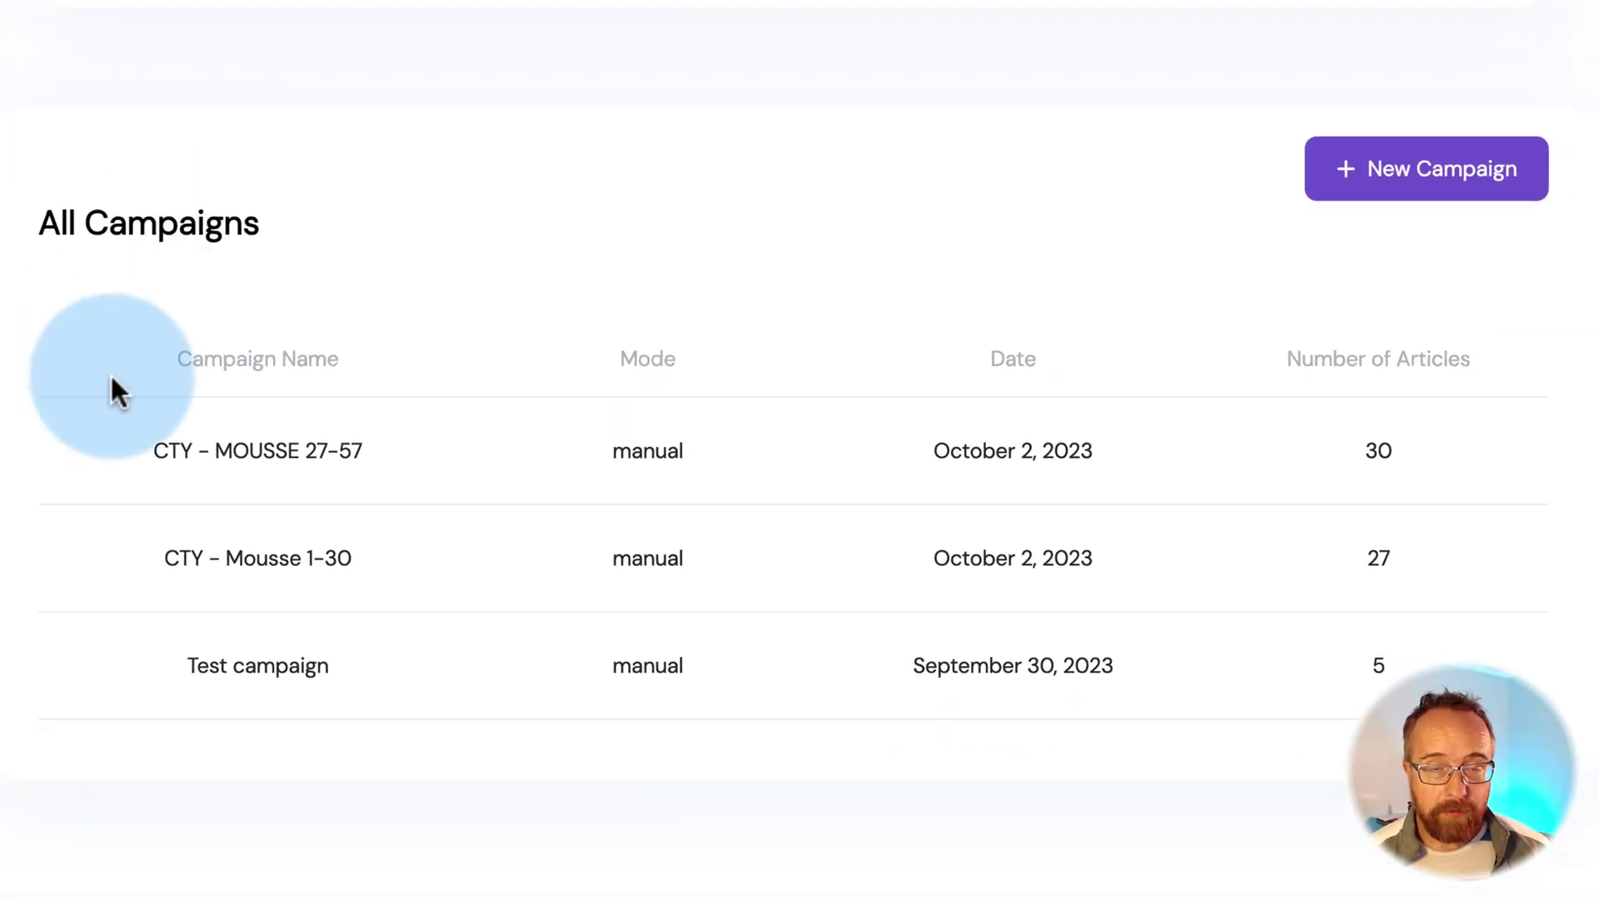
# Open the Test campaign's articles and select Keto Chocolate Mousse Coconut Cream
pyautogui.click(1381, 171)
pyautogui.scroll(-6, 803, 272)
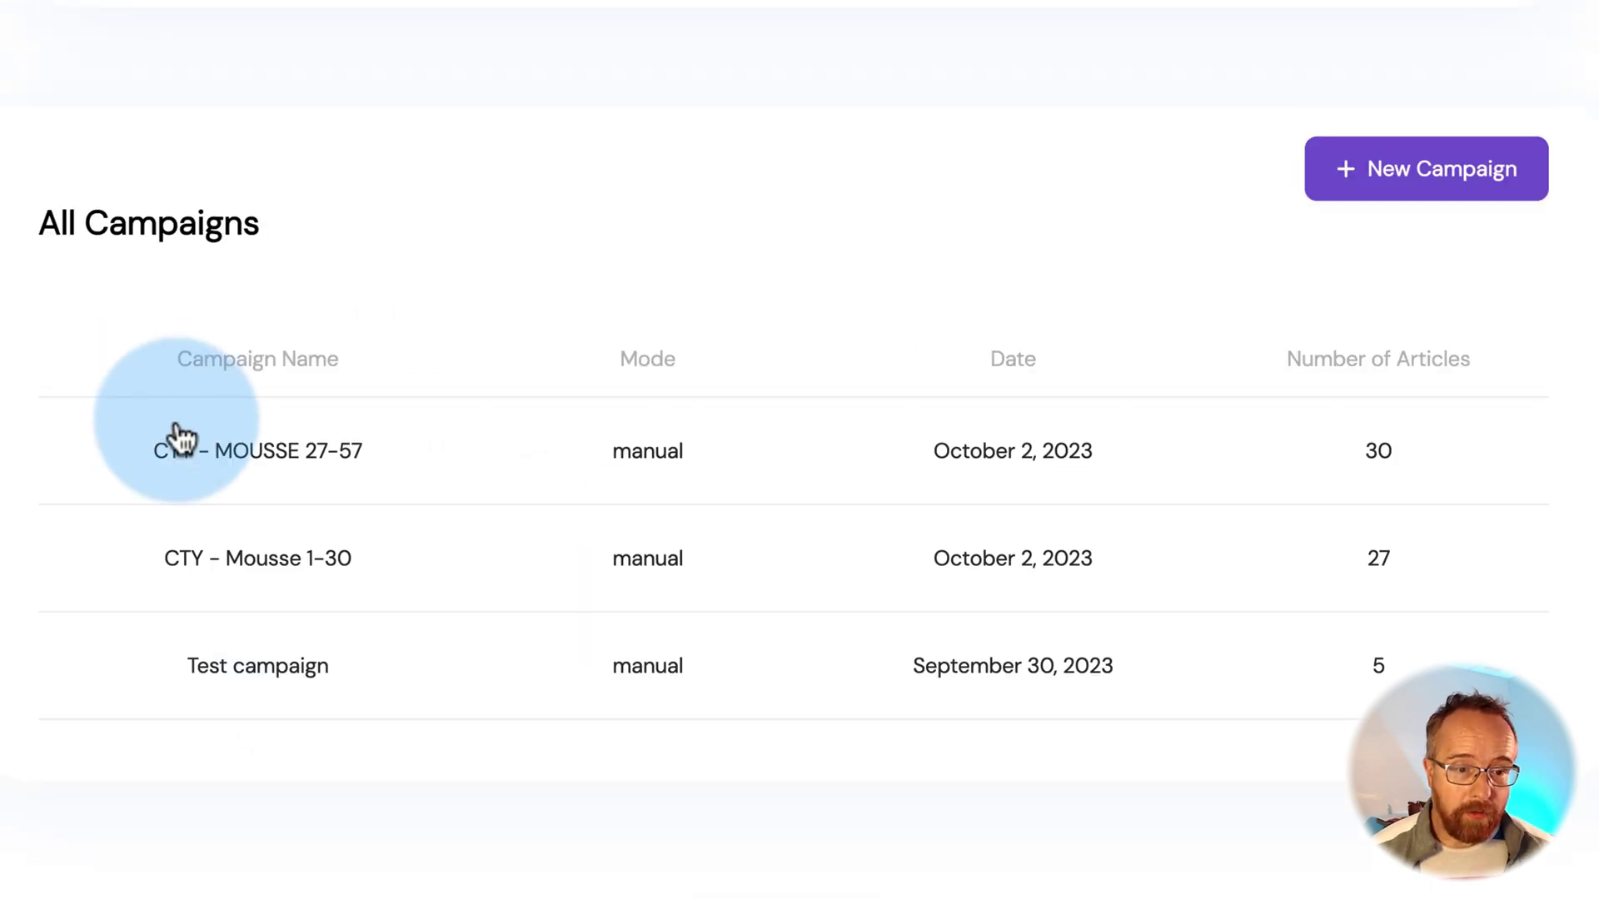
pyautogui.click(227, 694)
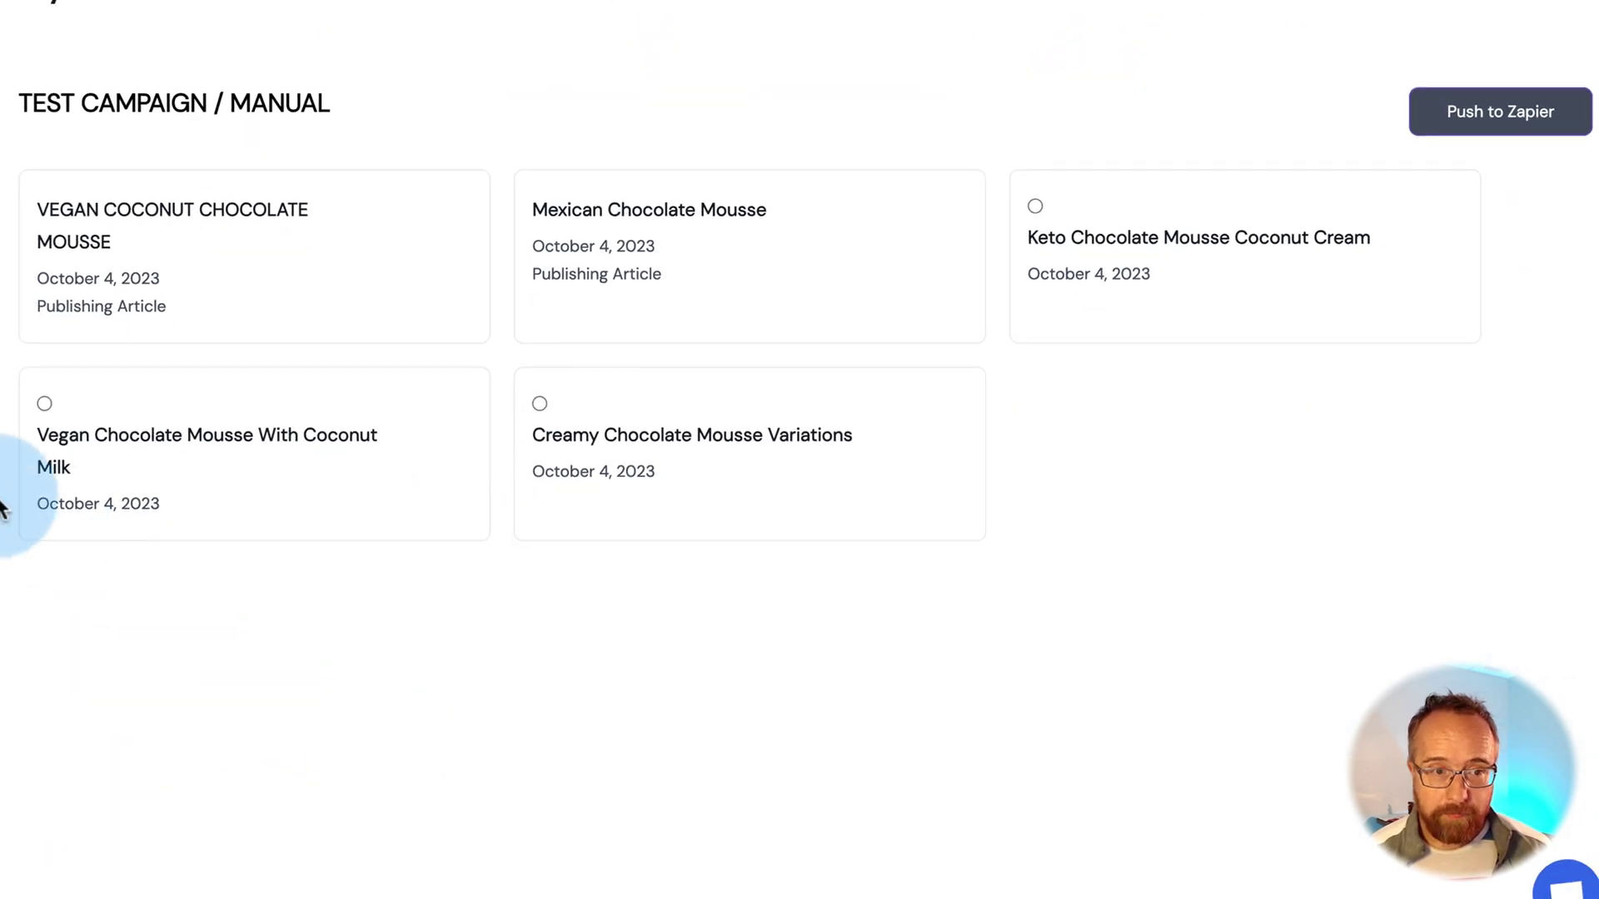
pyautogui.click(1035, 206)
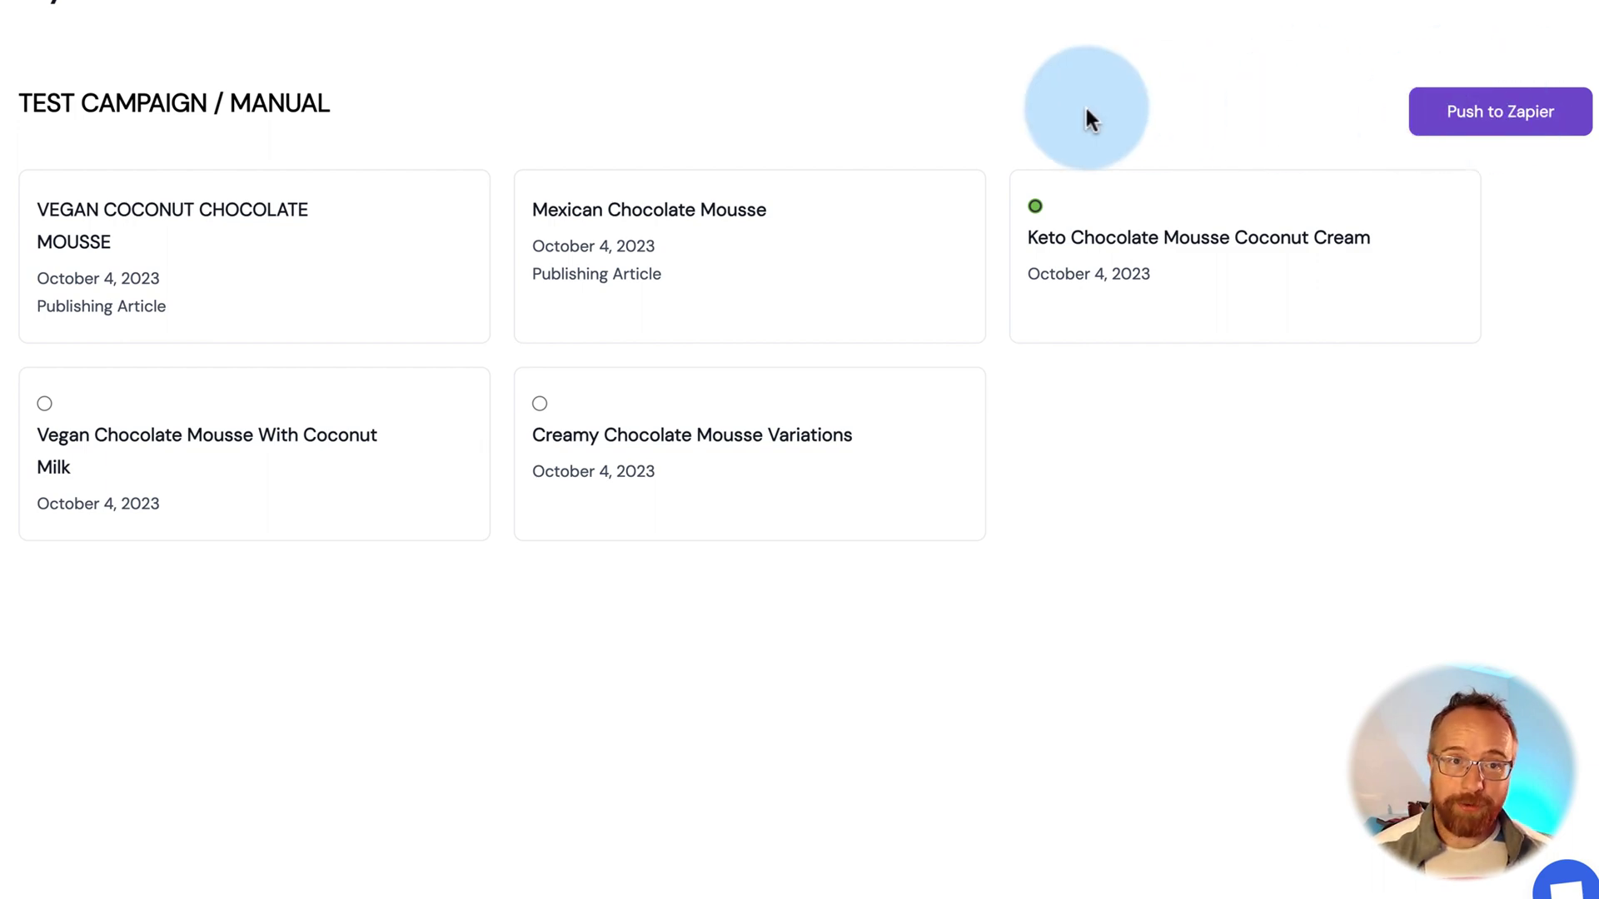
# Review the Integrations page and Trolly's API documentation
pyautogui.click(84, 331)
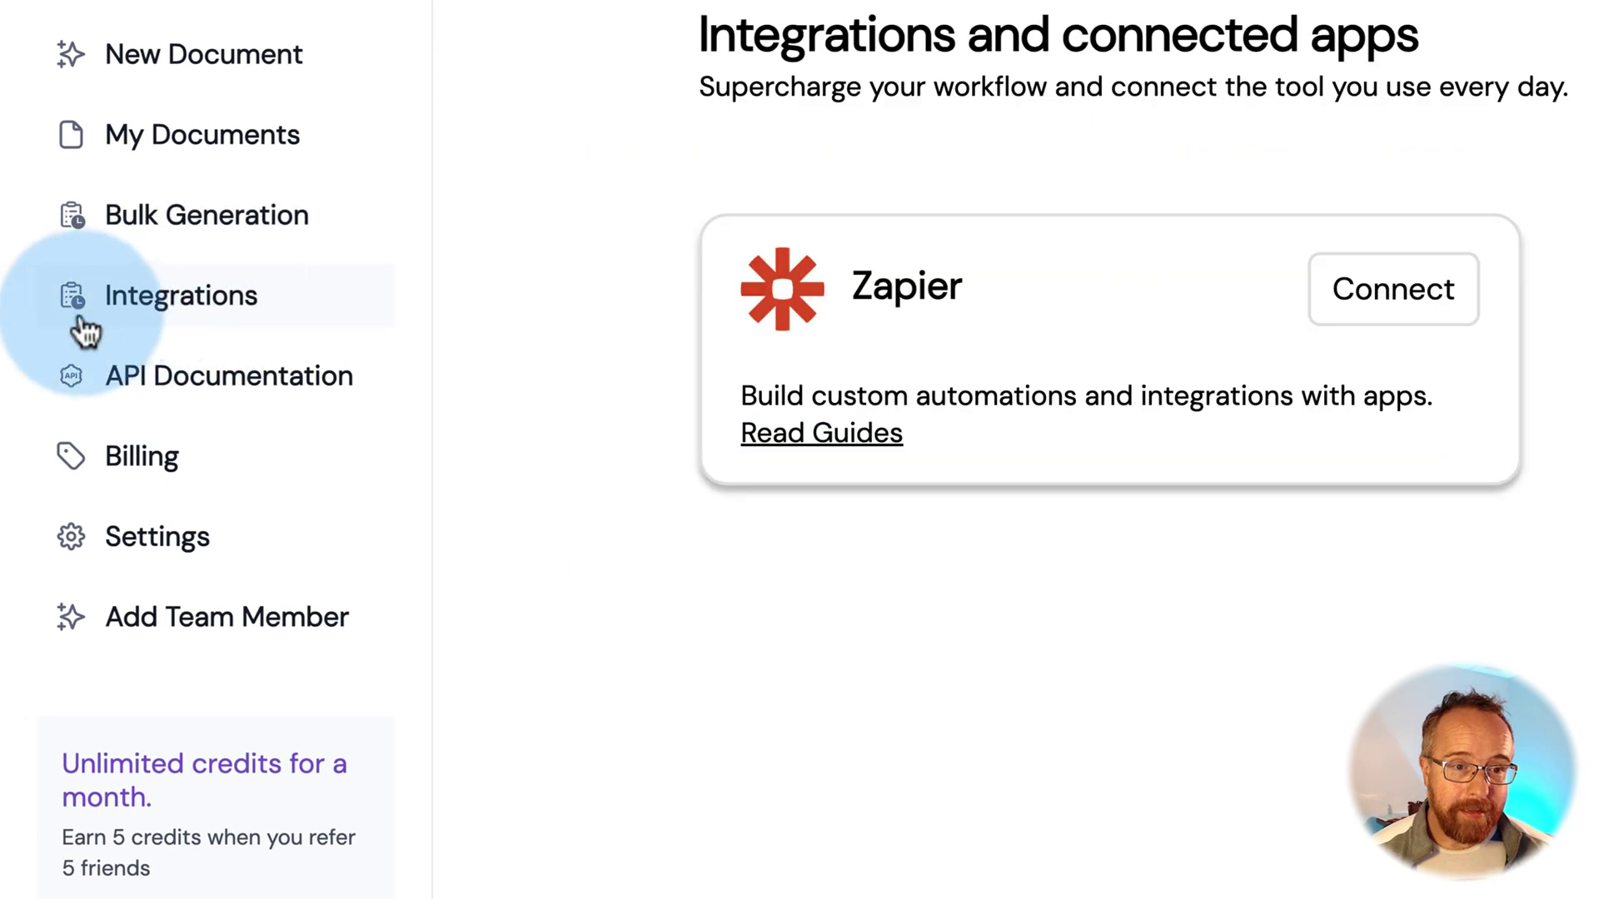
pyautogui.click(249, 395)
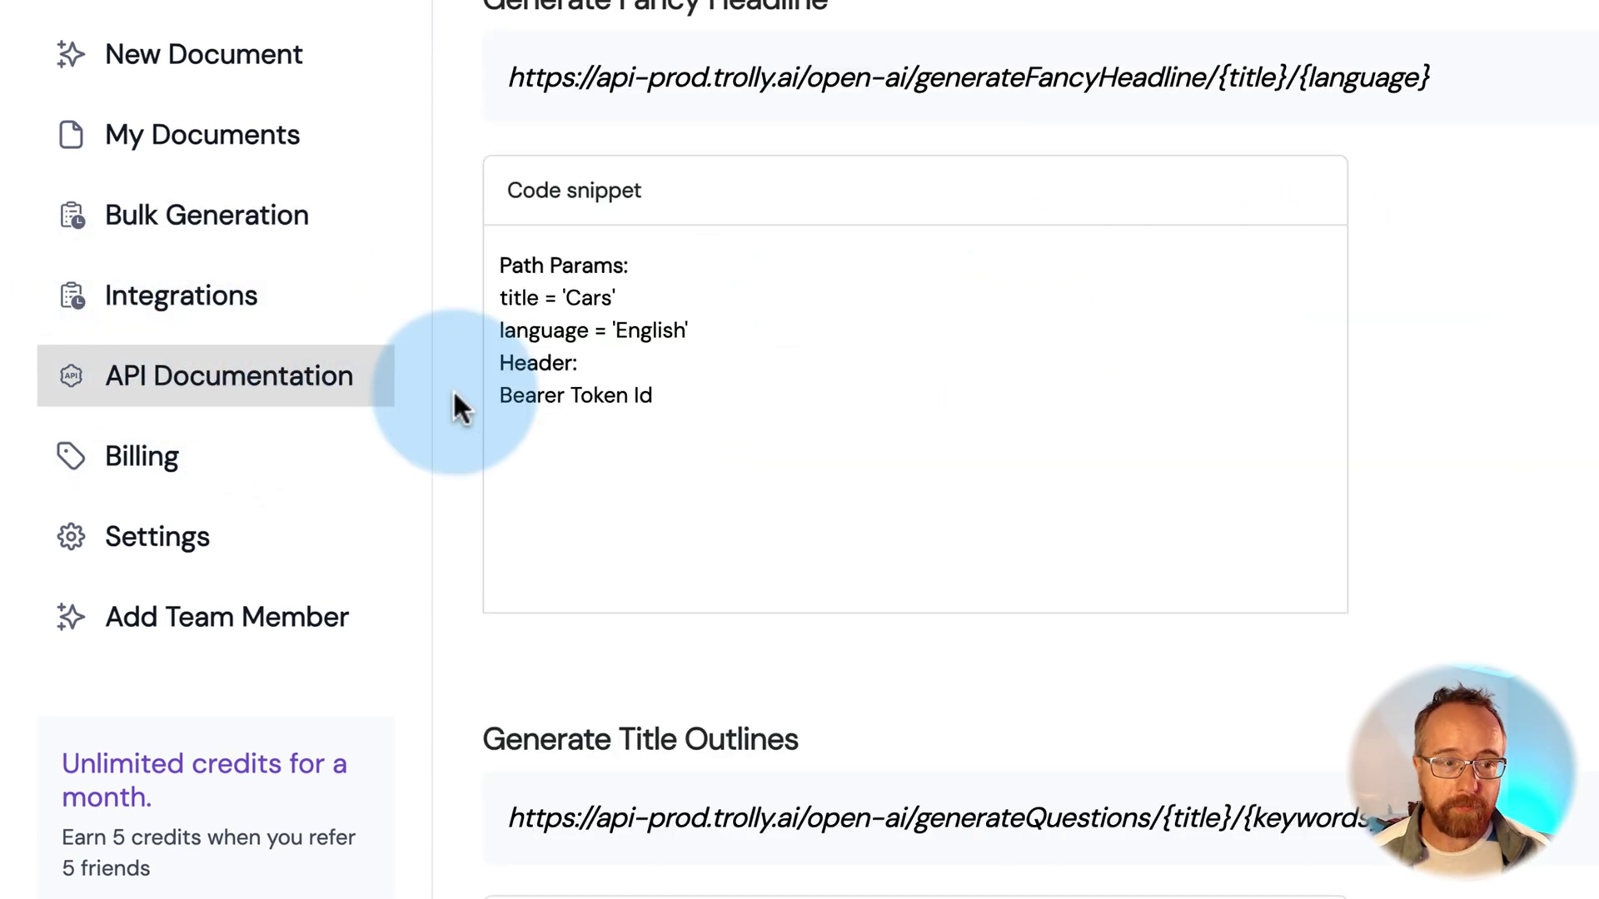
pyautogui.scroll(-20, 453, 388)
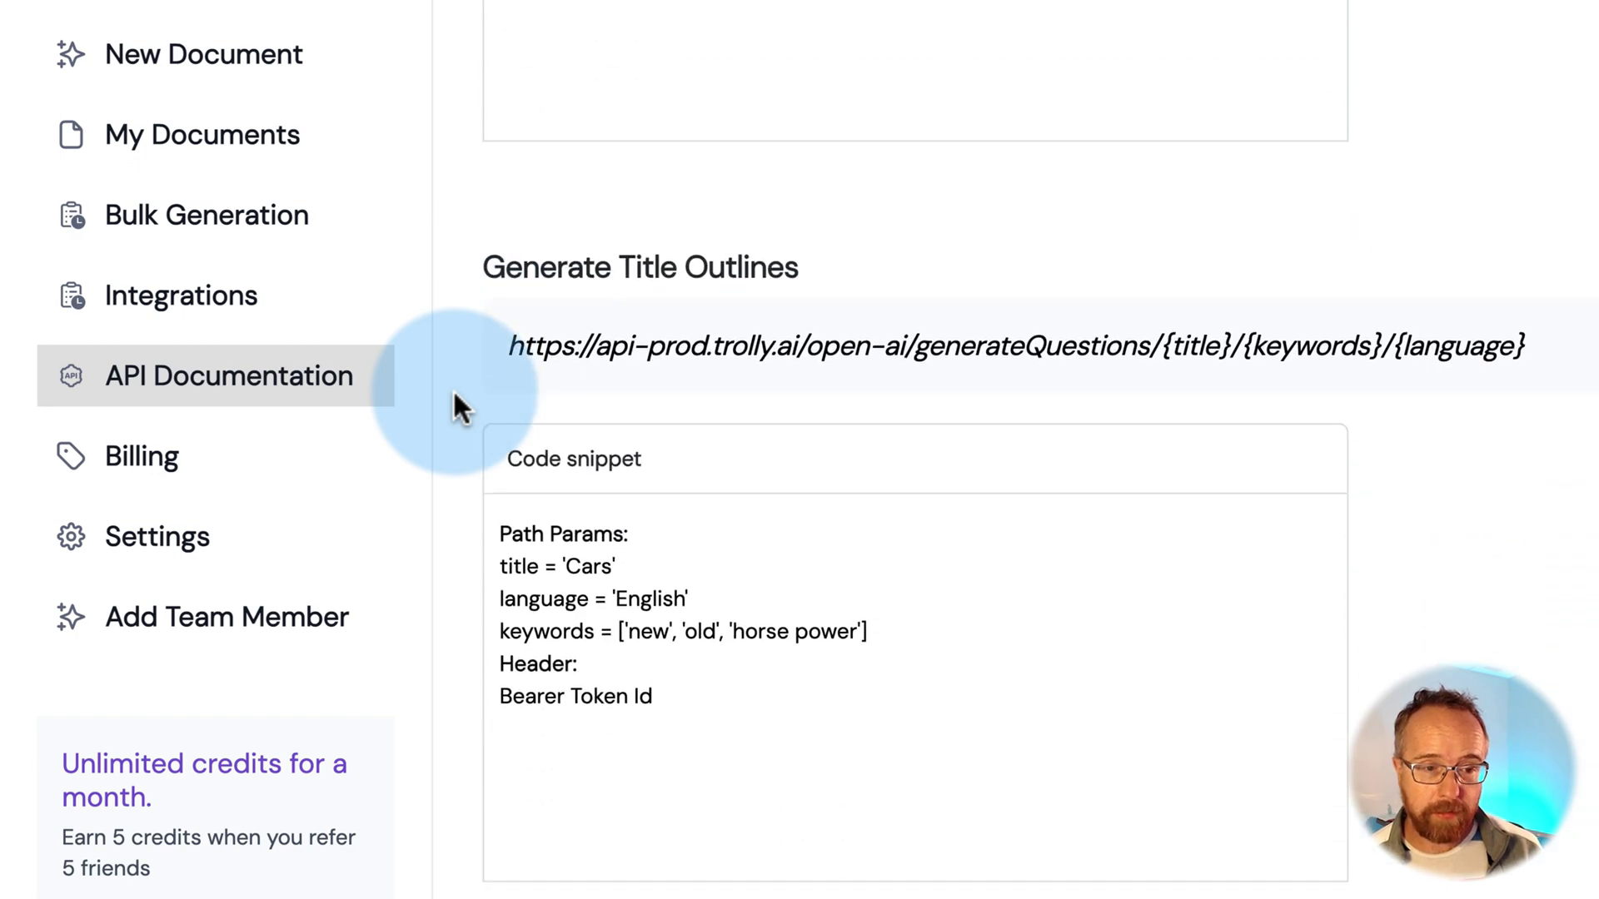
pyautogui.scroll(-20, 453, 389)
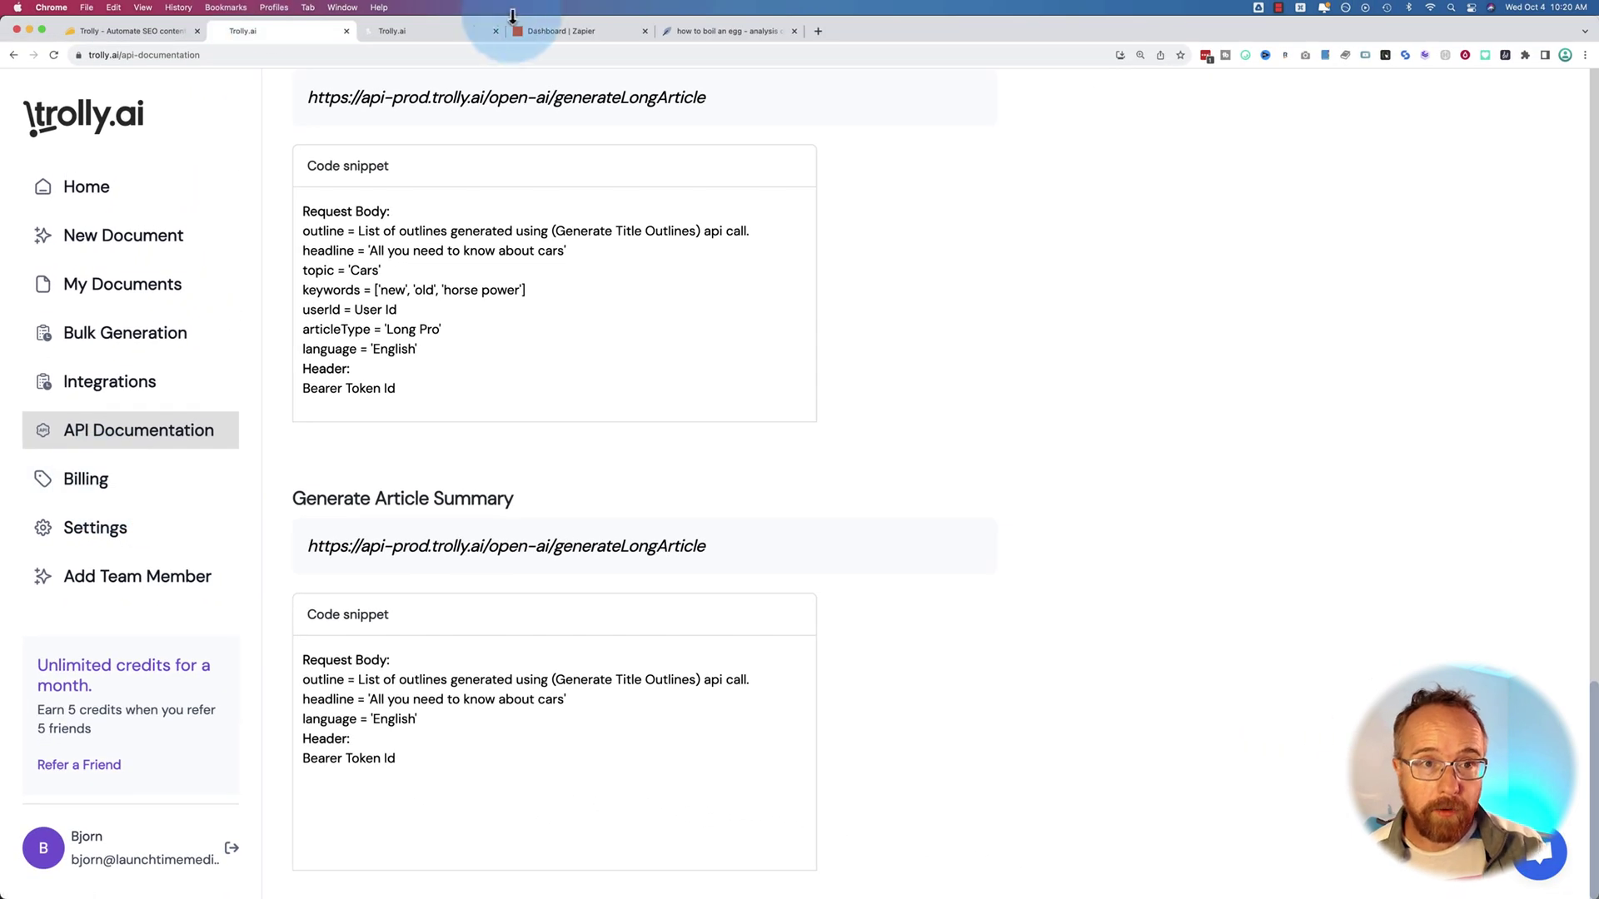
# Reselect the Keto Chocolate Mousse Coconut Cream article in the Test campaign, then go to Zapier
pyautogui.click(134, 346)
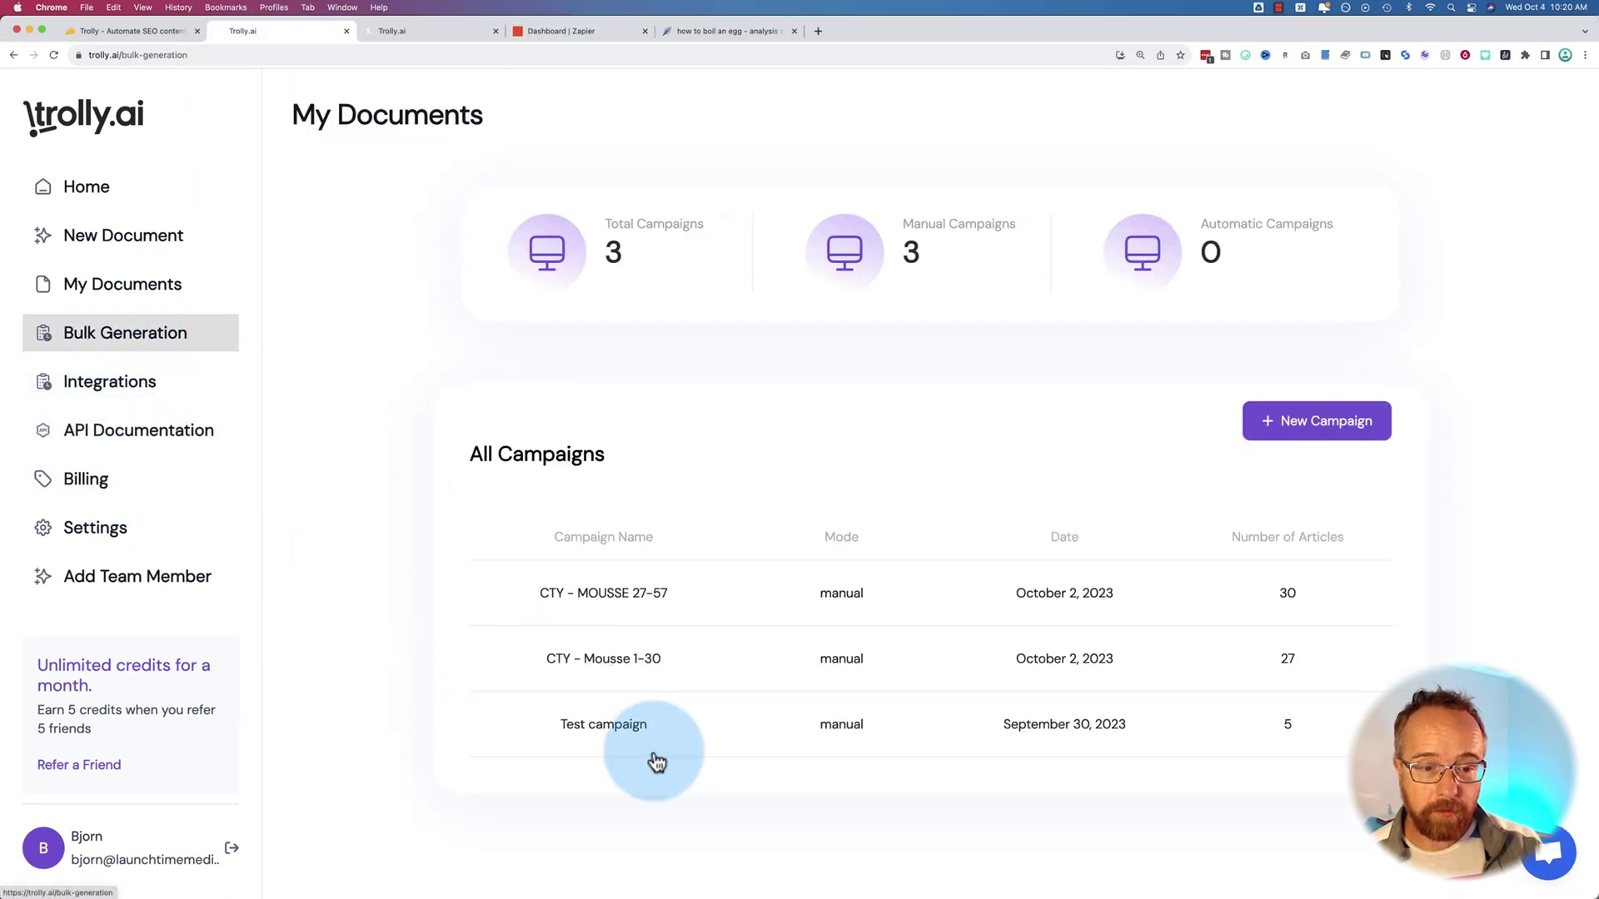
pyautogui.click(603, 731)
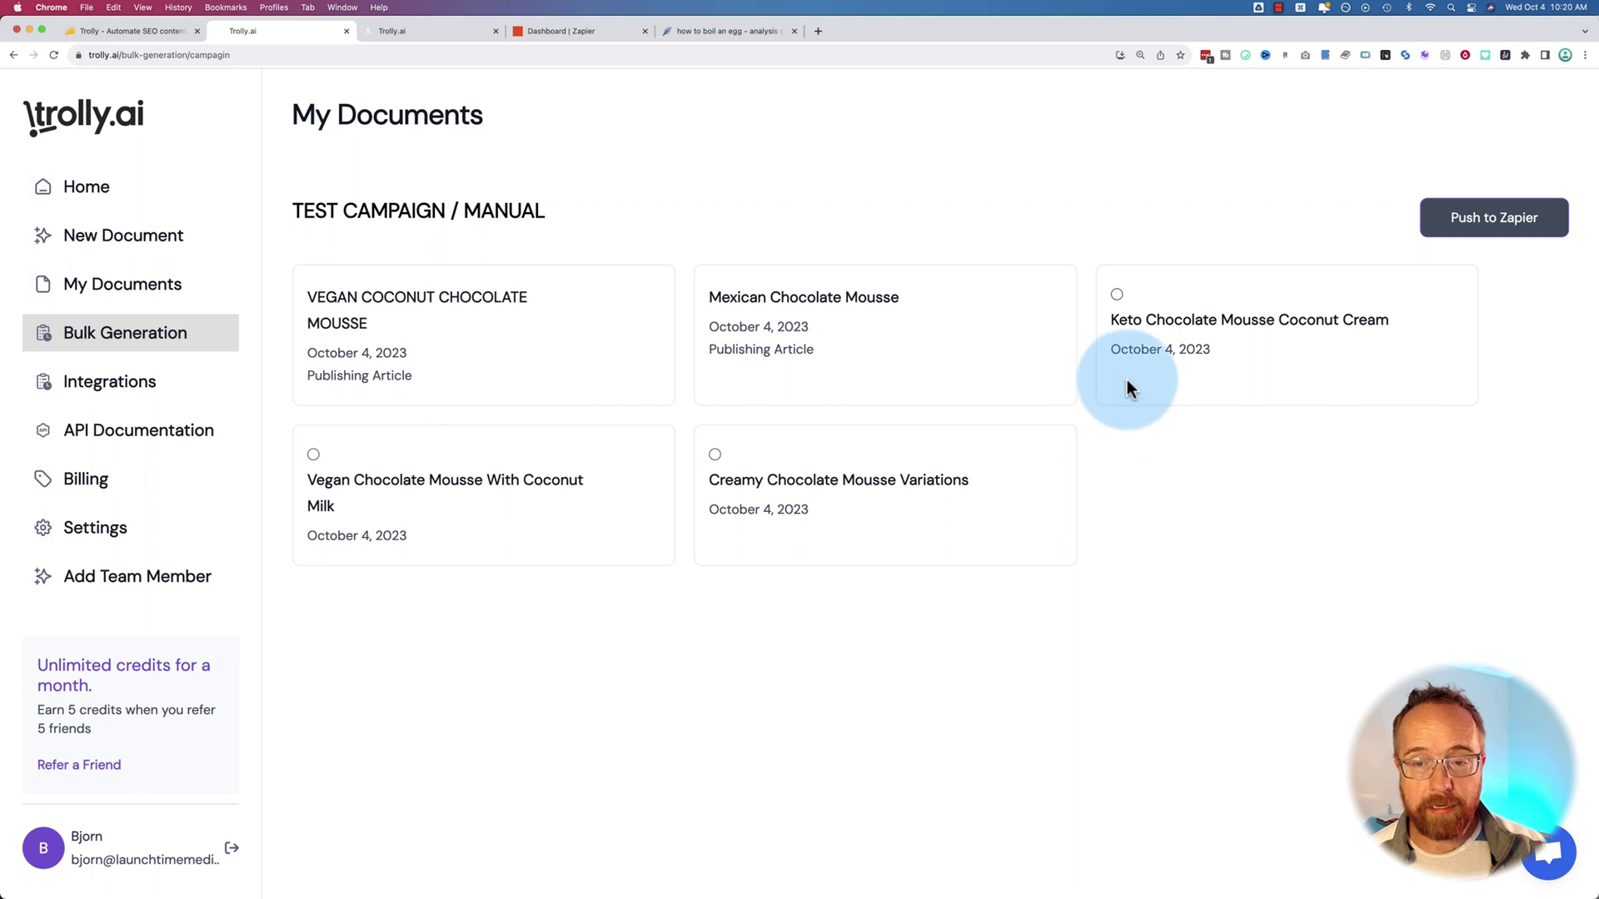
pyautogui.click(1117, 295)
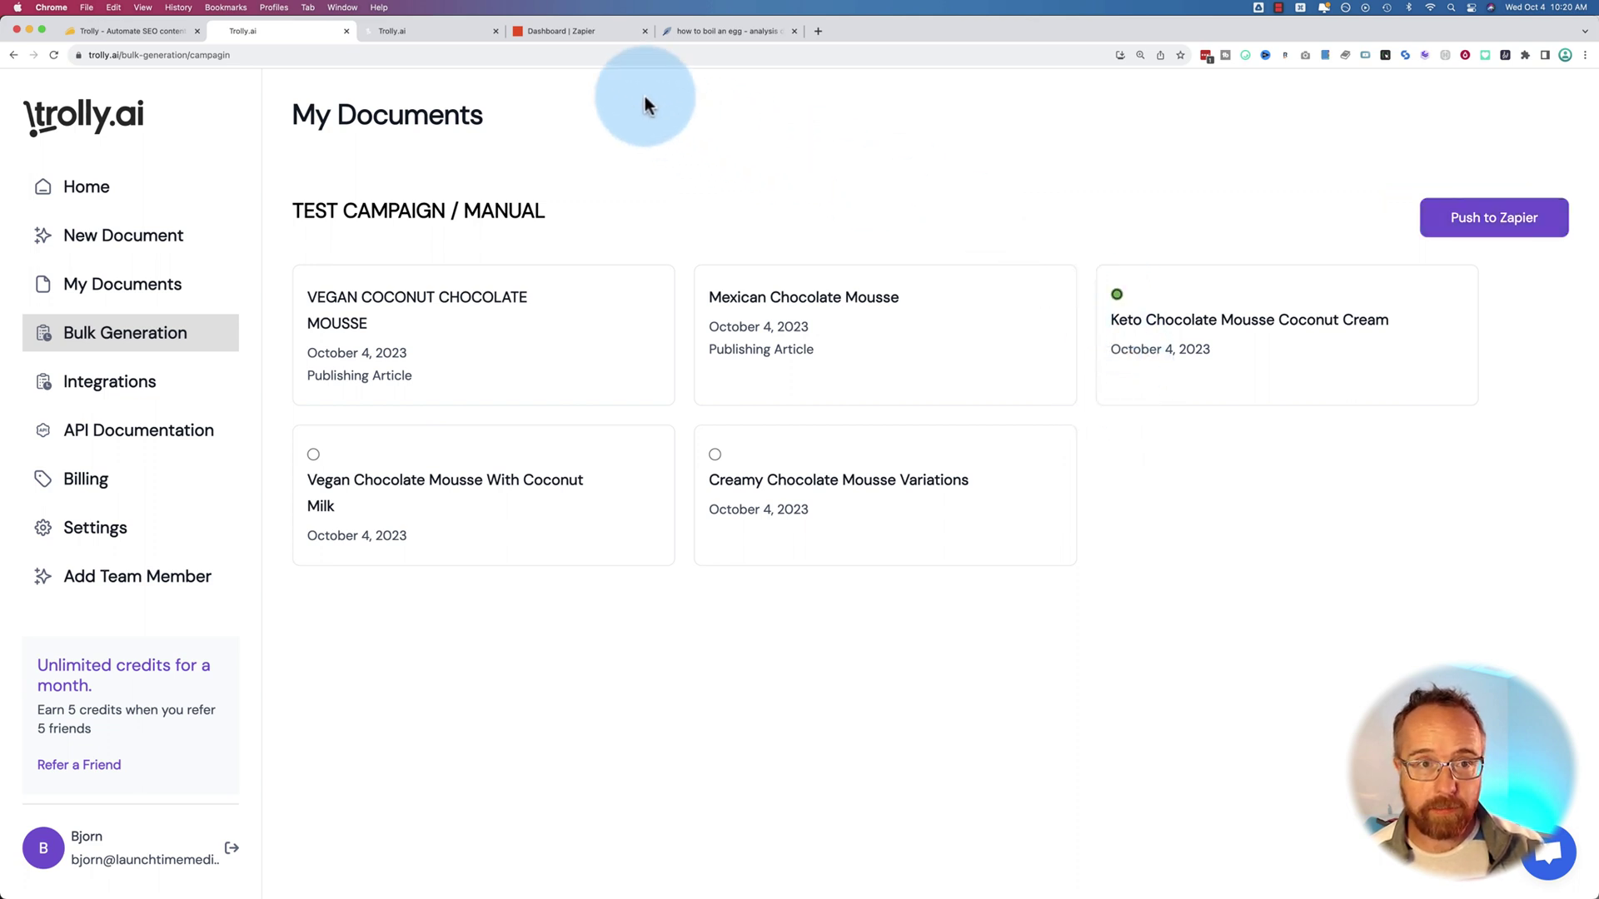
pyautogui.click(567, 32)
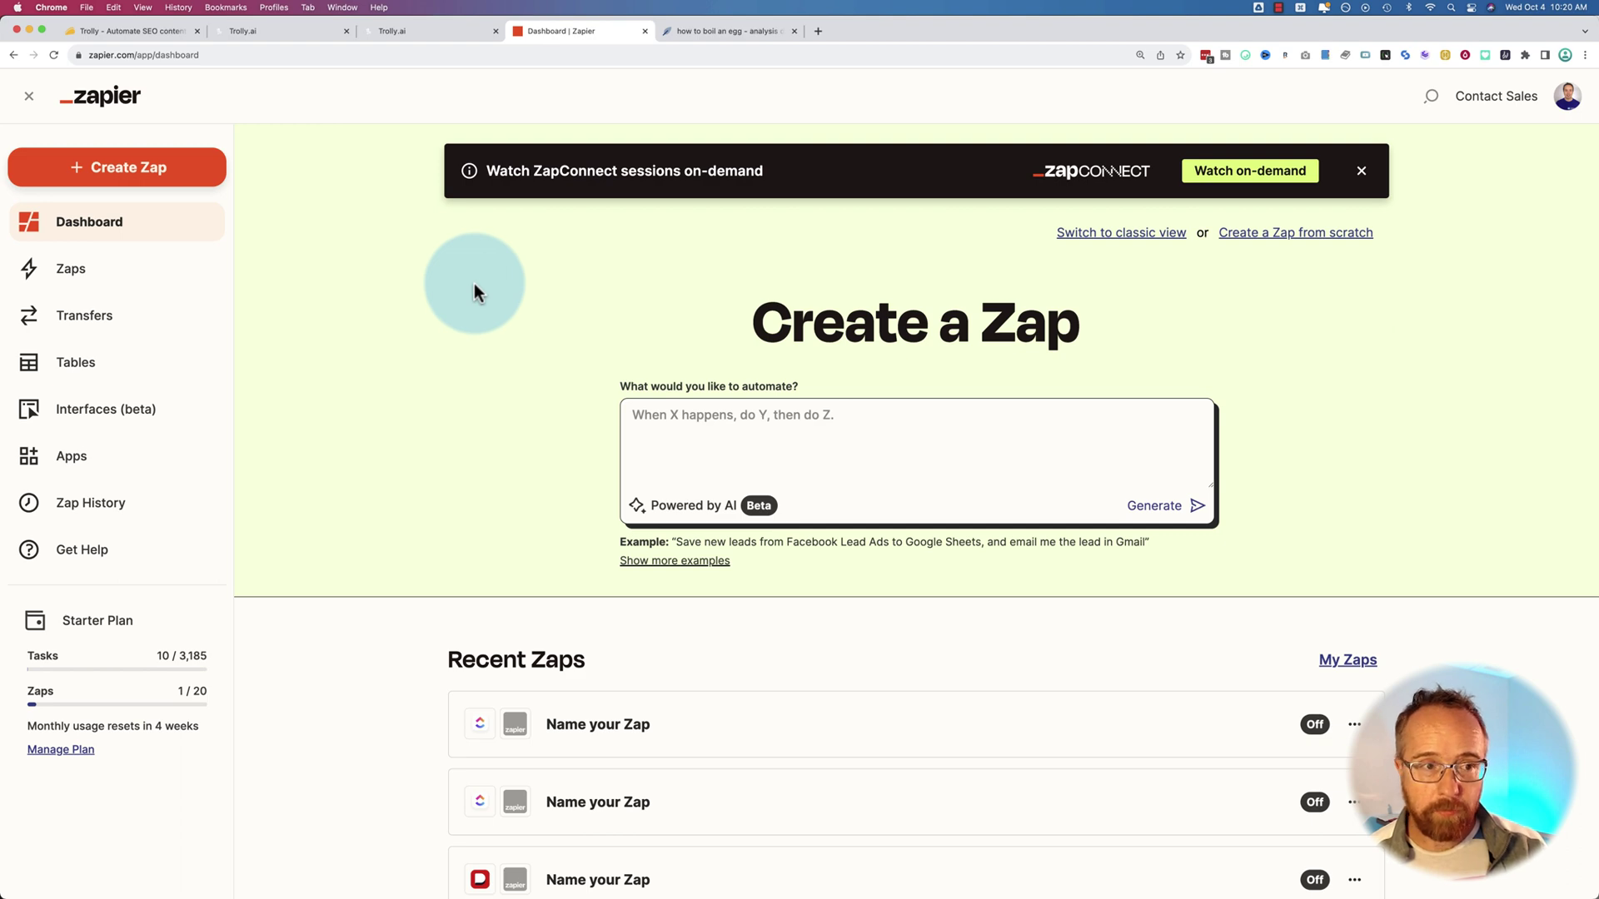
# Generate a Zap from the Trolly-to-WordPress automation description and try the Trolly.ai-to-WordPress Create Post suggestion
pyautogui.click(724, 421)
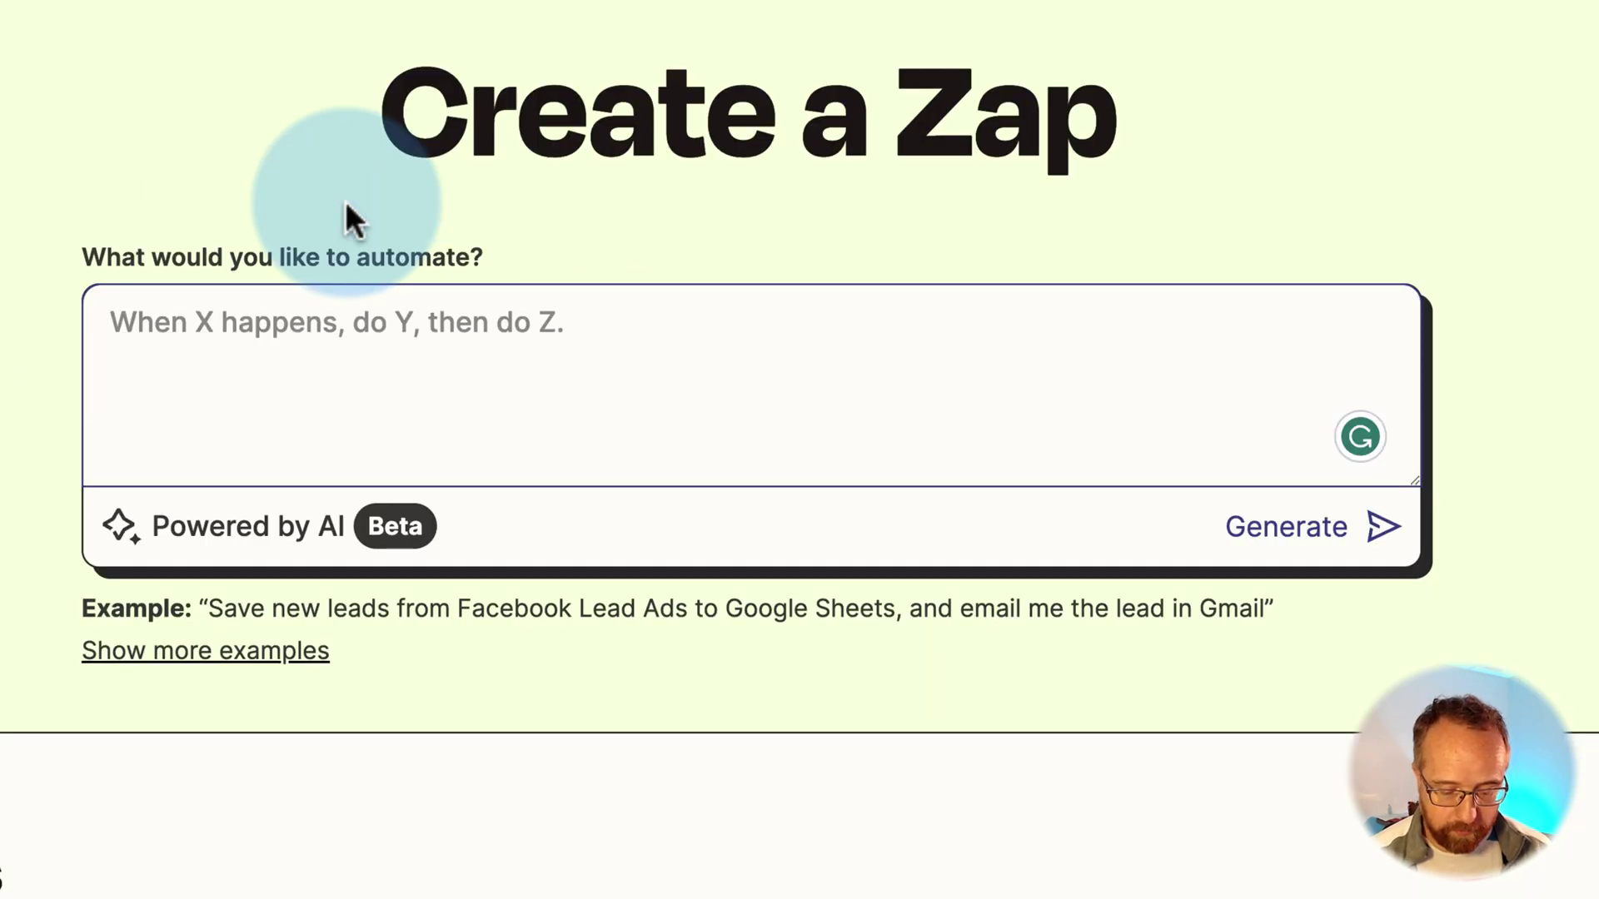
pyautogui.write('Publish articles from Trolly.ai to a wordpress site.')
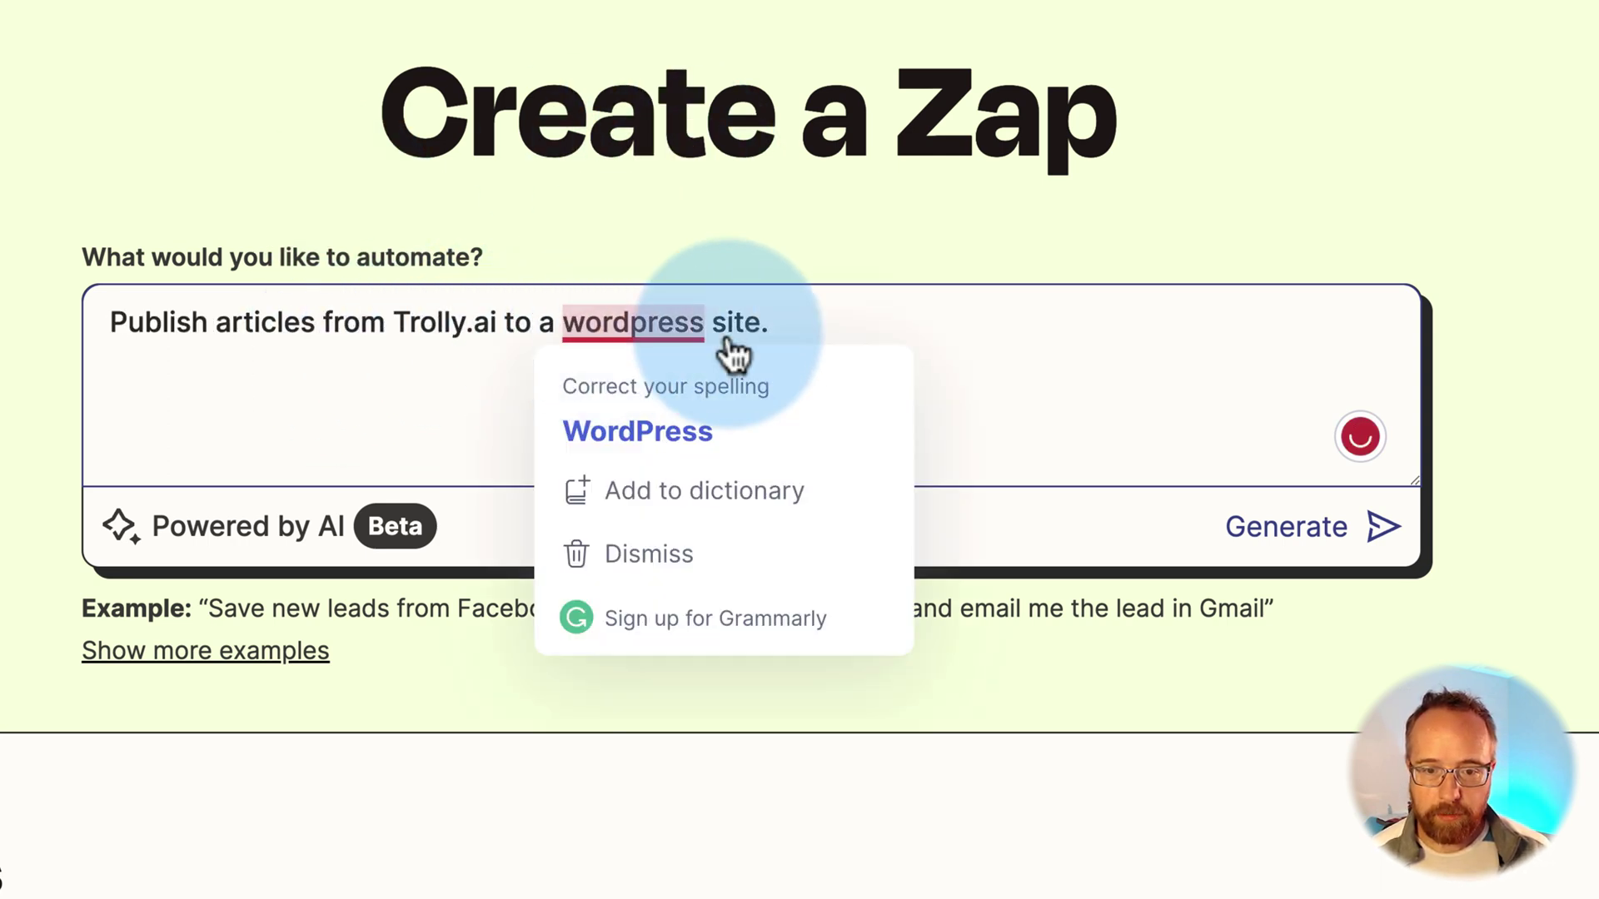
pyautogui.click(1309, 523)
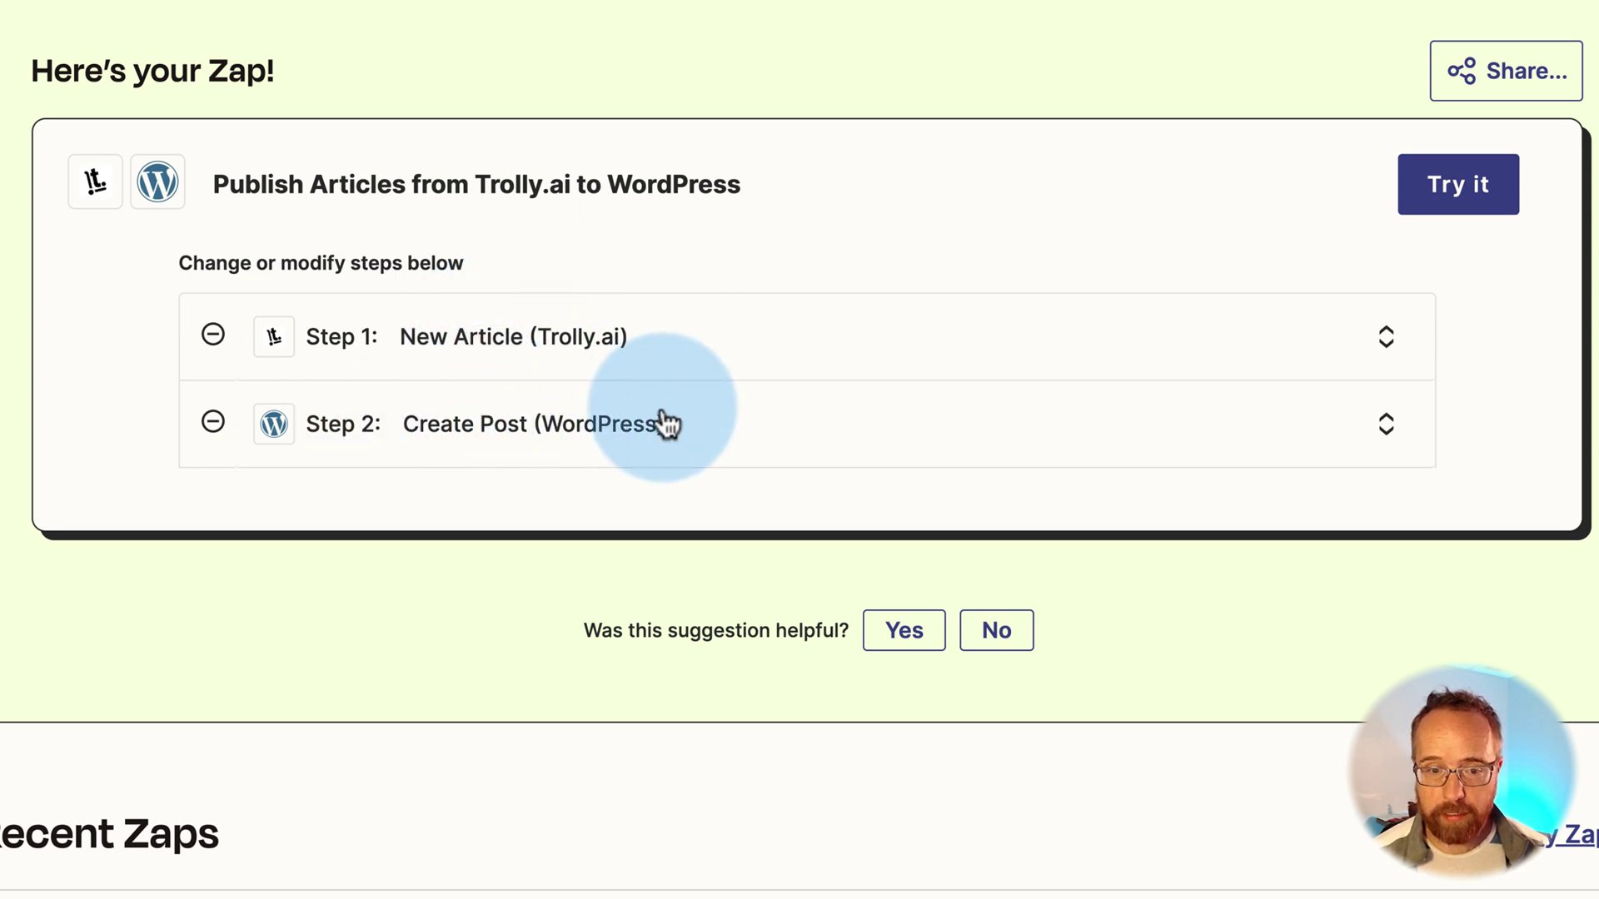
pyautogui.click(1446, 191)
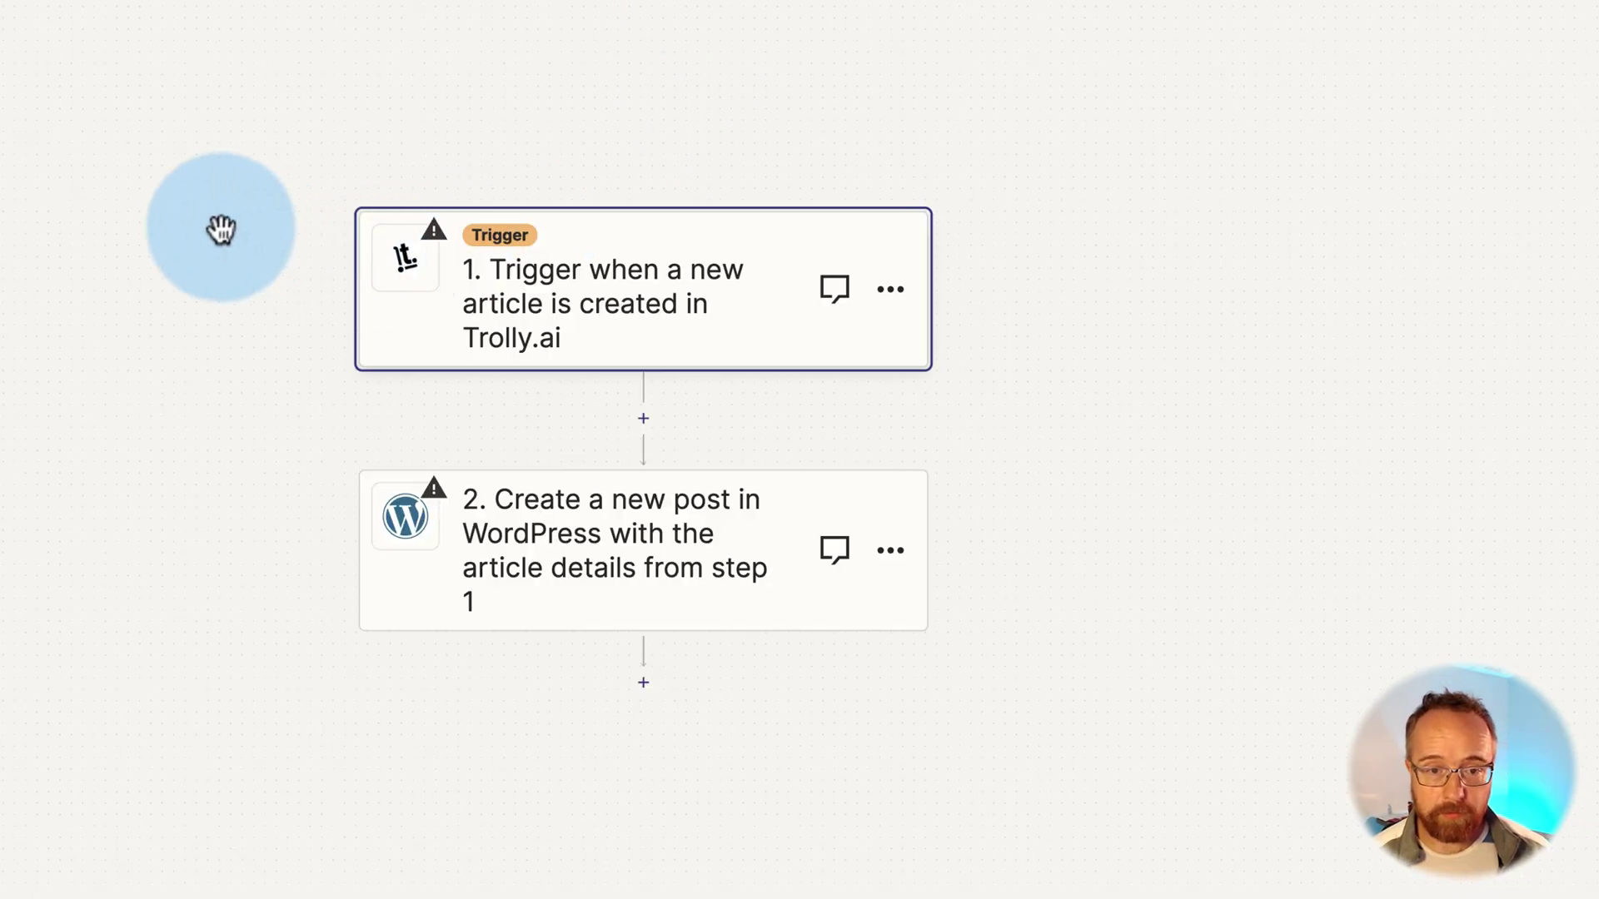
# Connect the Trolly.ai account to the Zapier trigger step
pyautogui.click(603, 304)
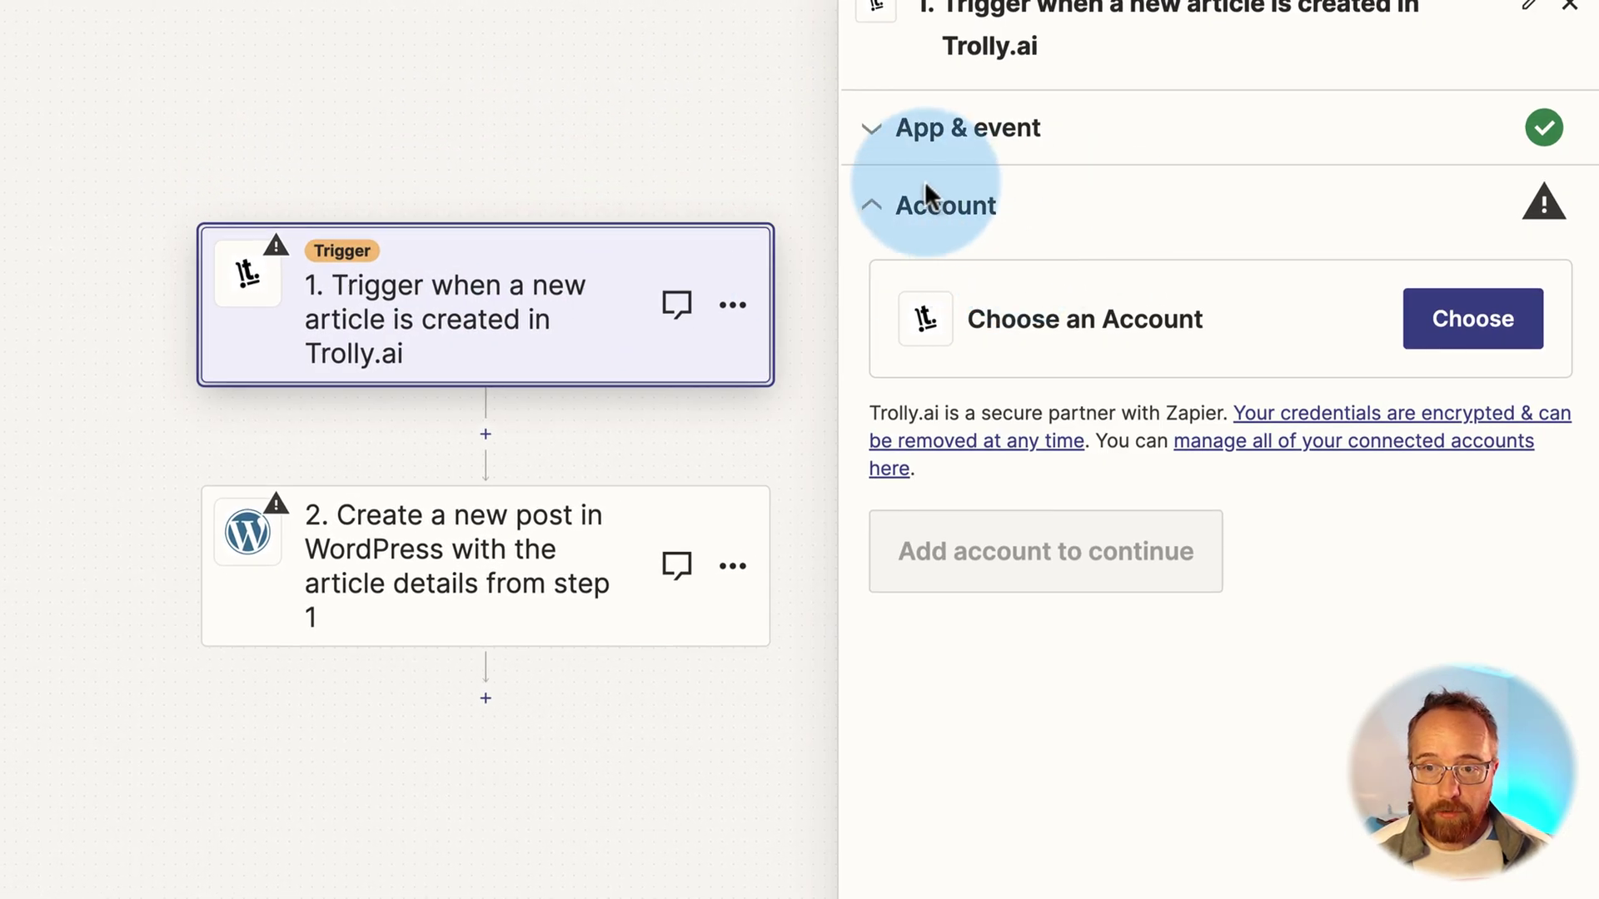
pyautogui.click(1007, 315)
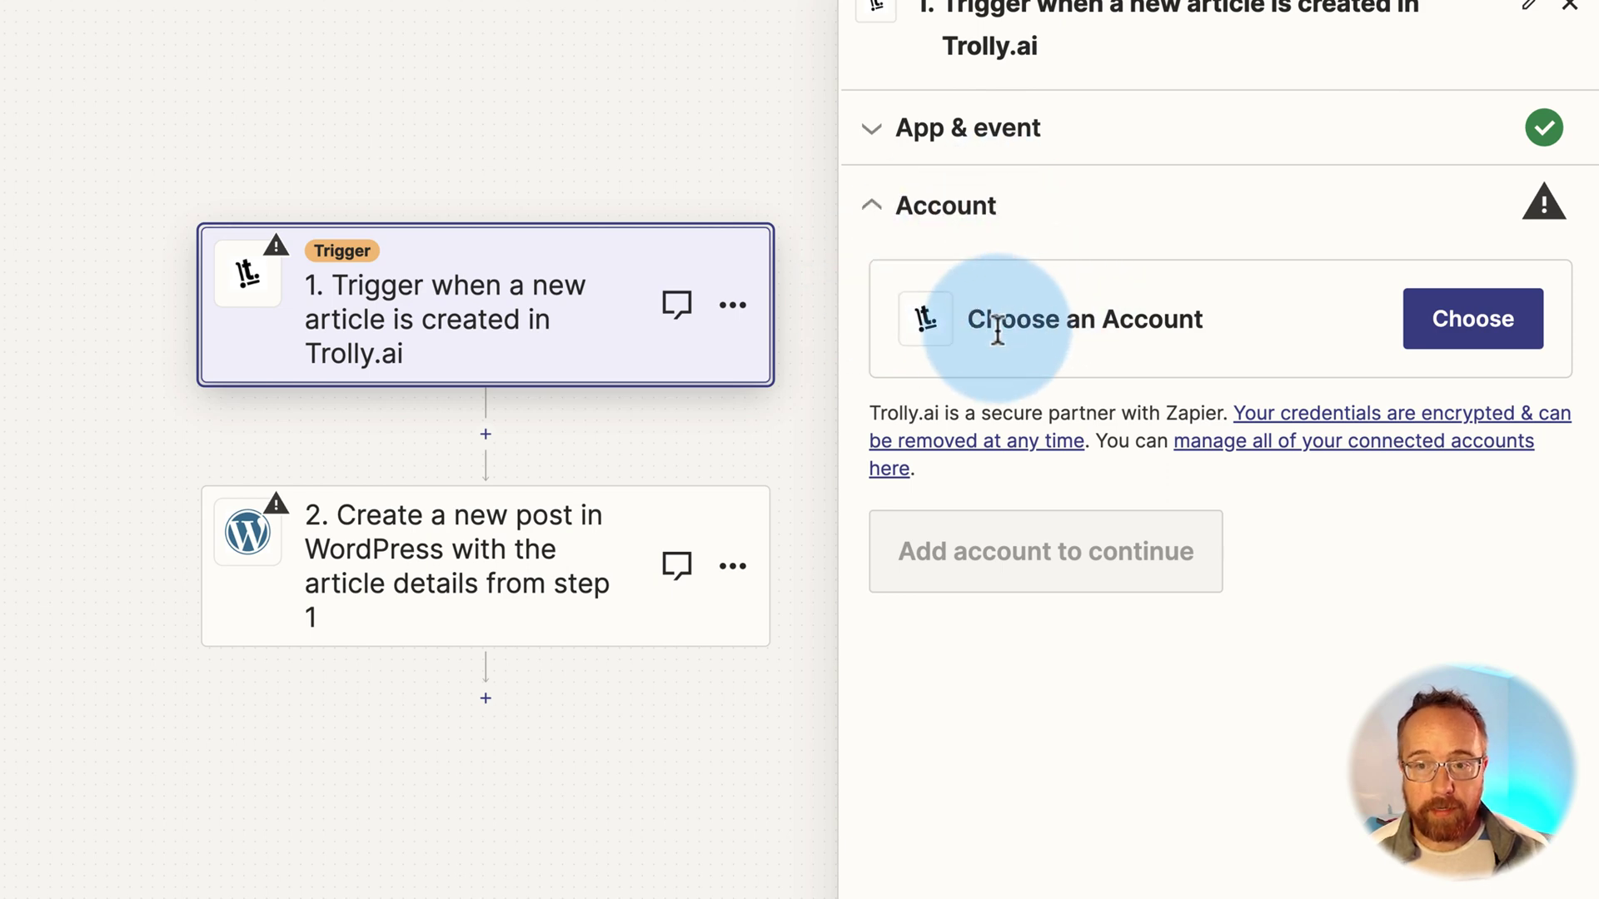
pyautogui.moveTo(968, 310); pyautogui.dragTo(1178, 328)
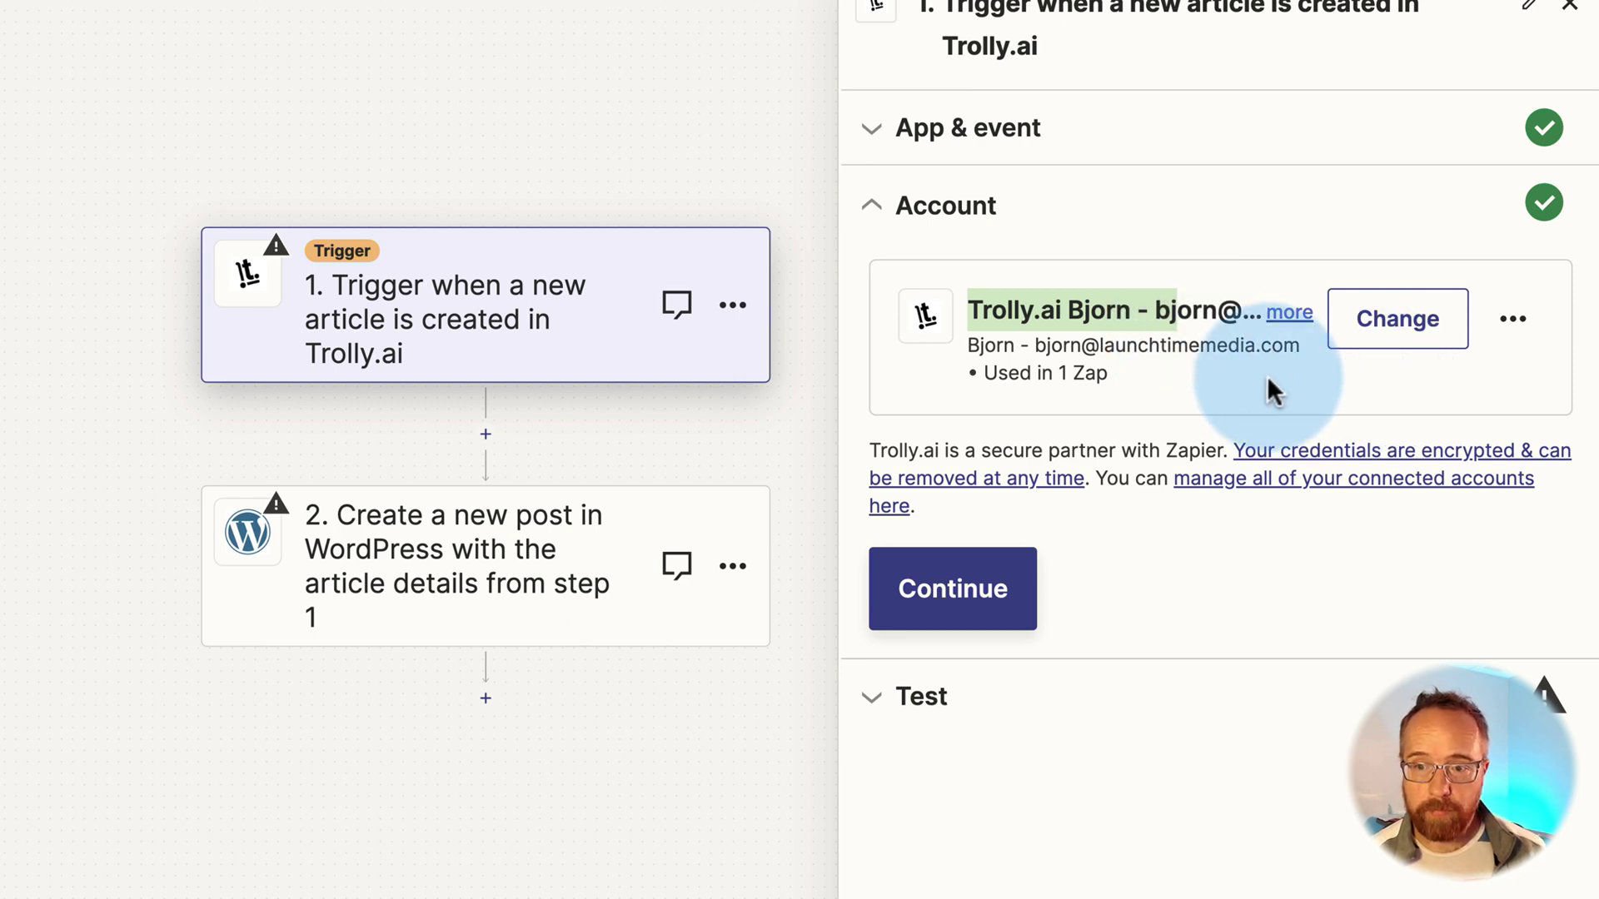
# Test the trigger, which reports no article found, and return to the Trolly.ai documents
pyautogui.click(944, 583)
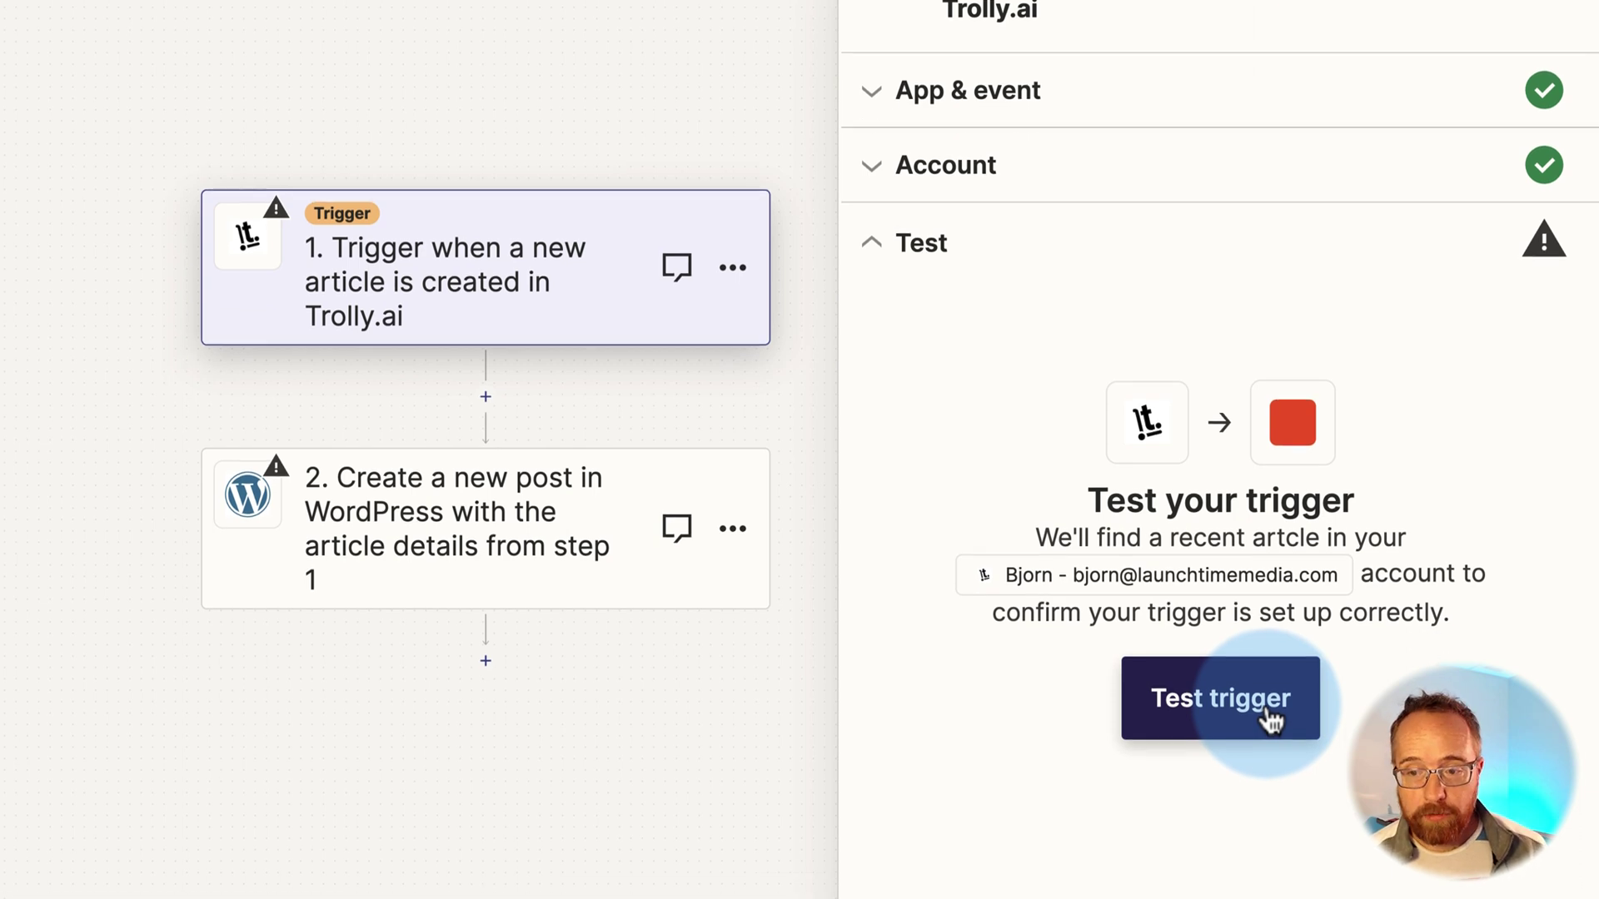
pyautogui.click(1267, 717)
pyautogui.moveTo(1071, 348); pyautogui.dragTo(1388, 339)
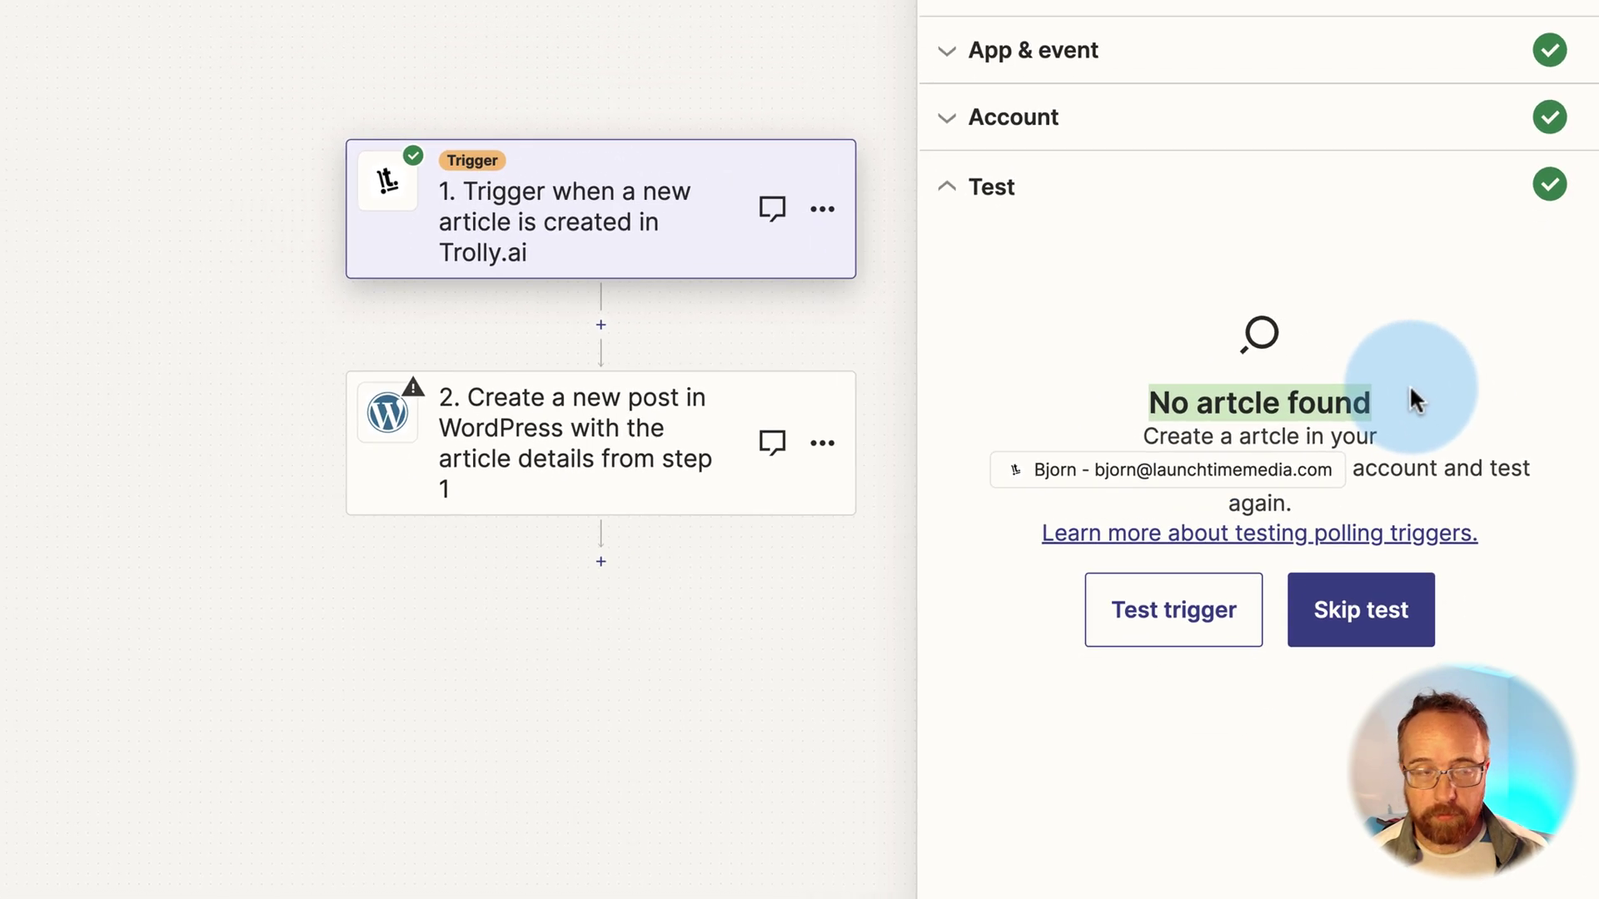
pyautogui.click(315, 32)
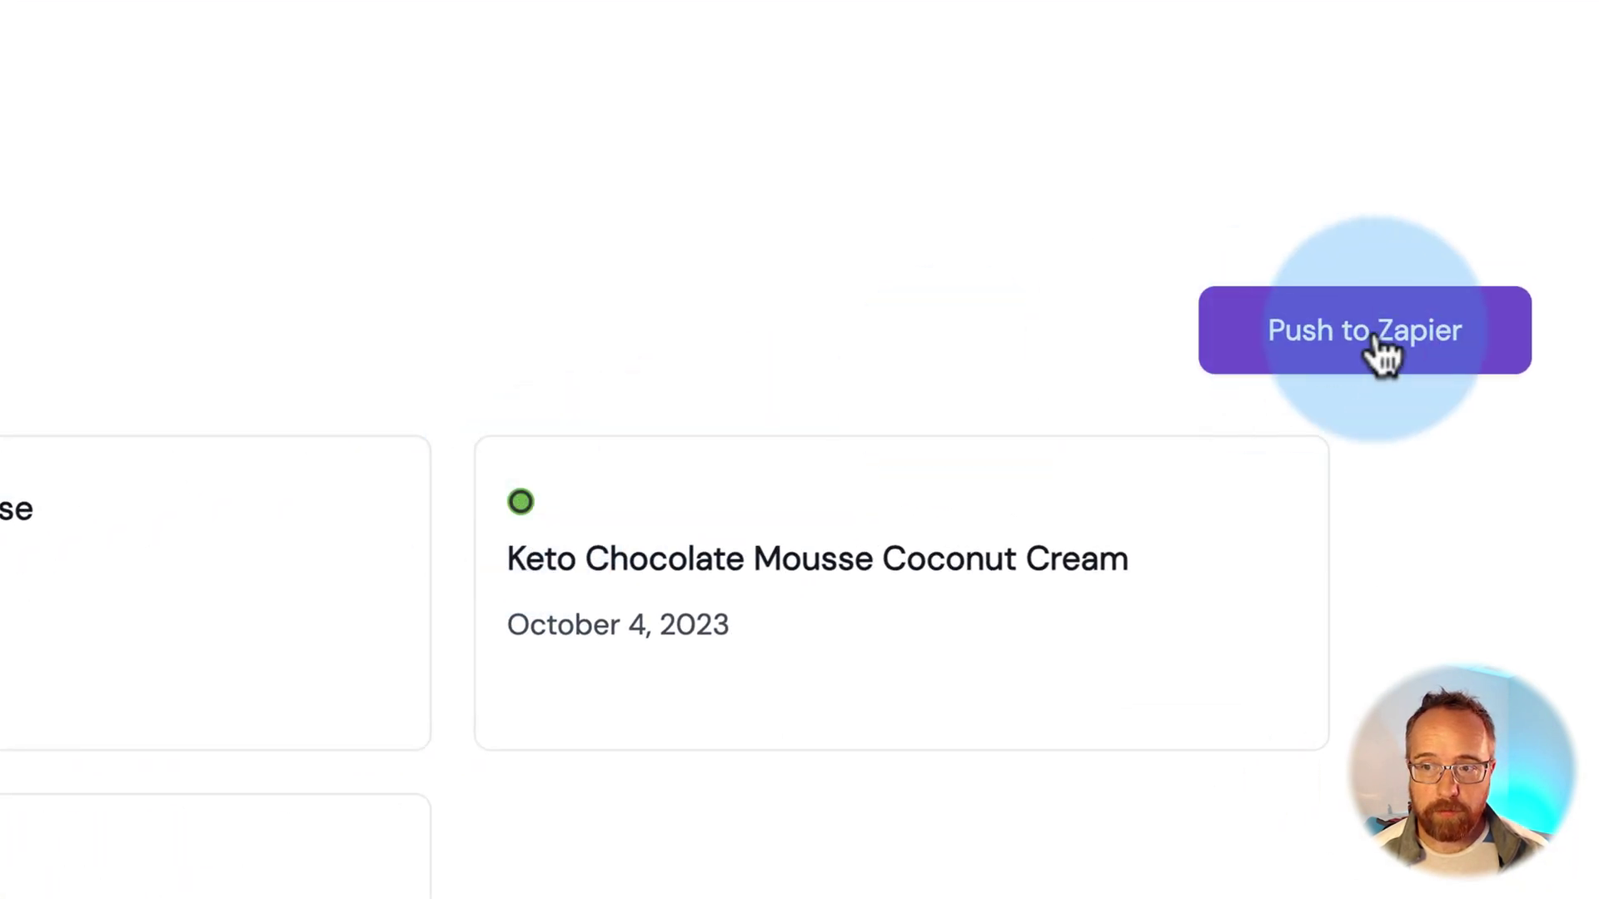
# Push the Keto Chocolate Mousse Coconut Cream article to Zapier and rerun the trigger test
pyautogui.click(1374, 338)
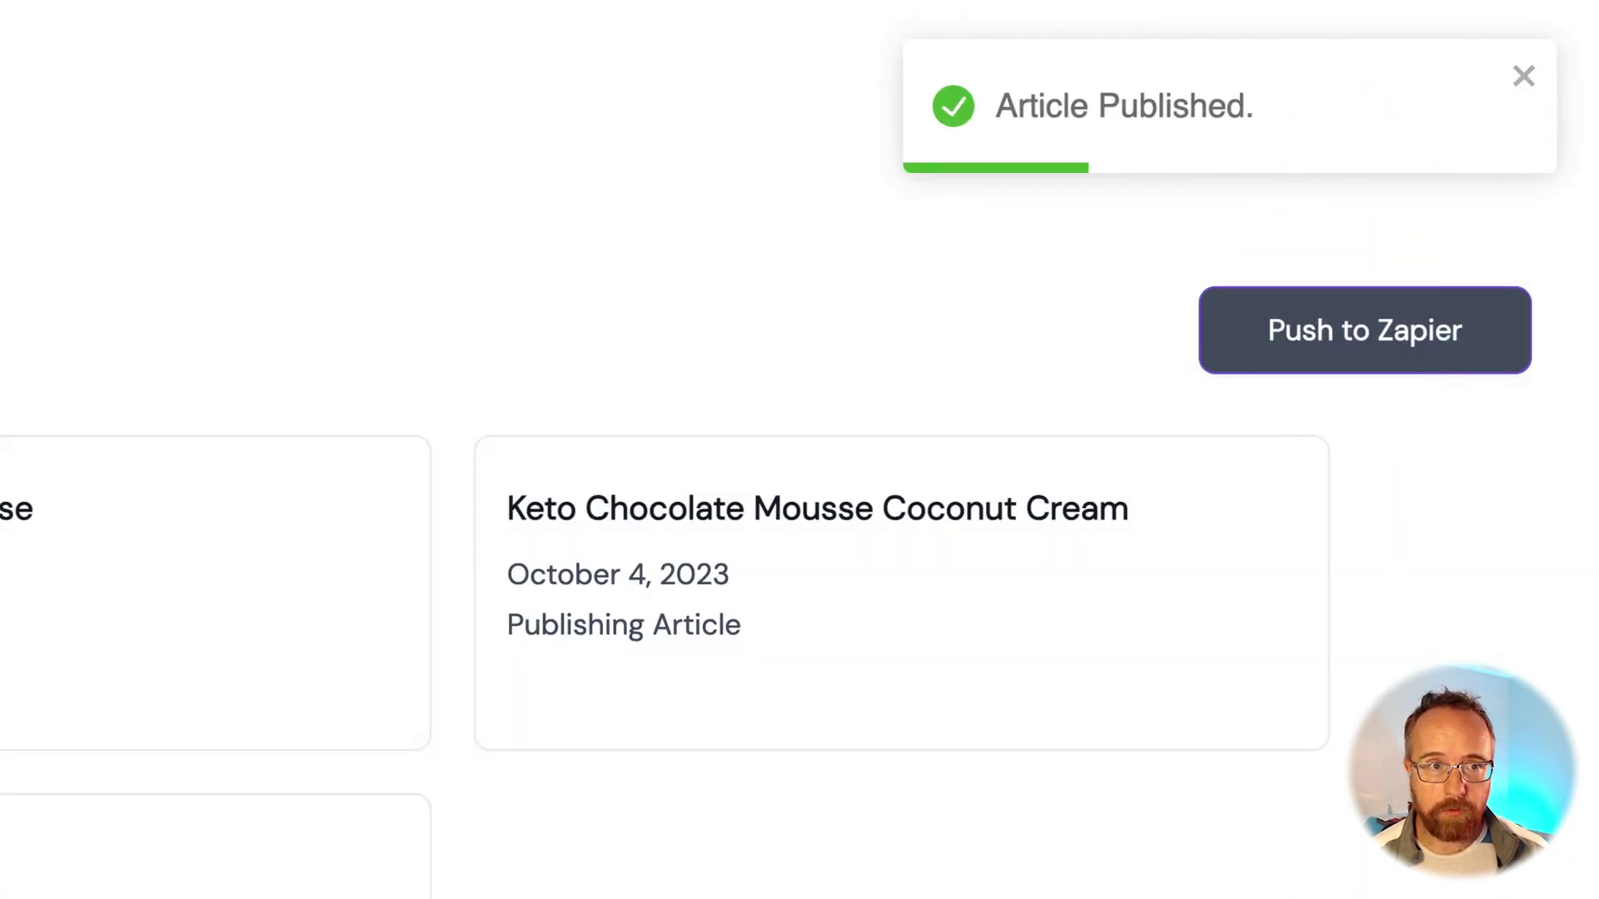
pyautogui.click(1023, 643)
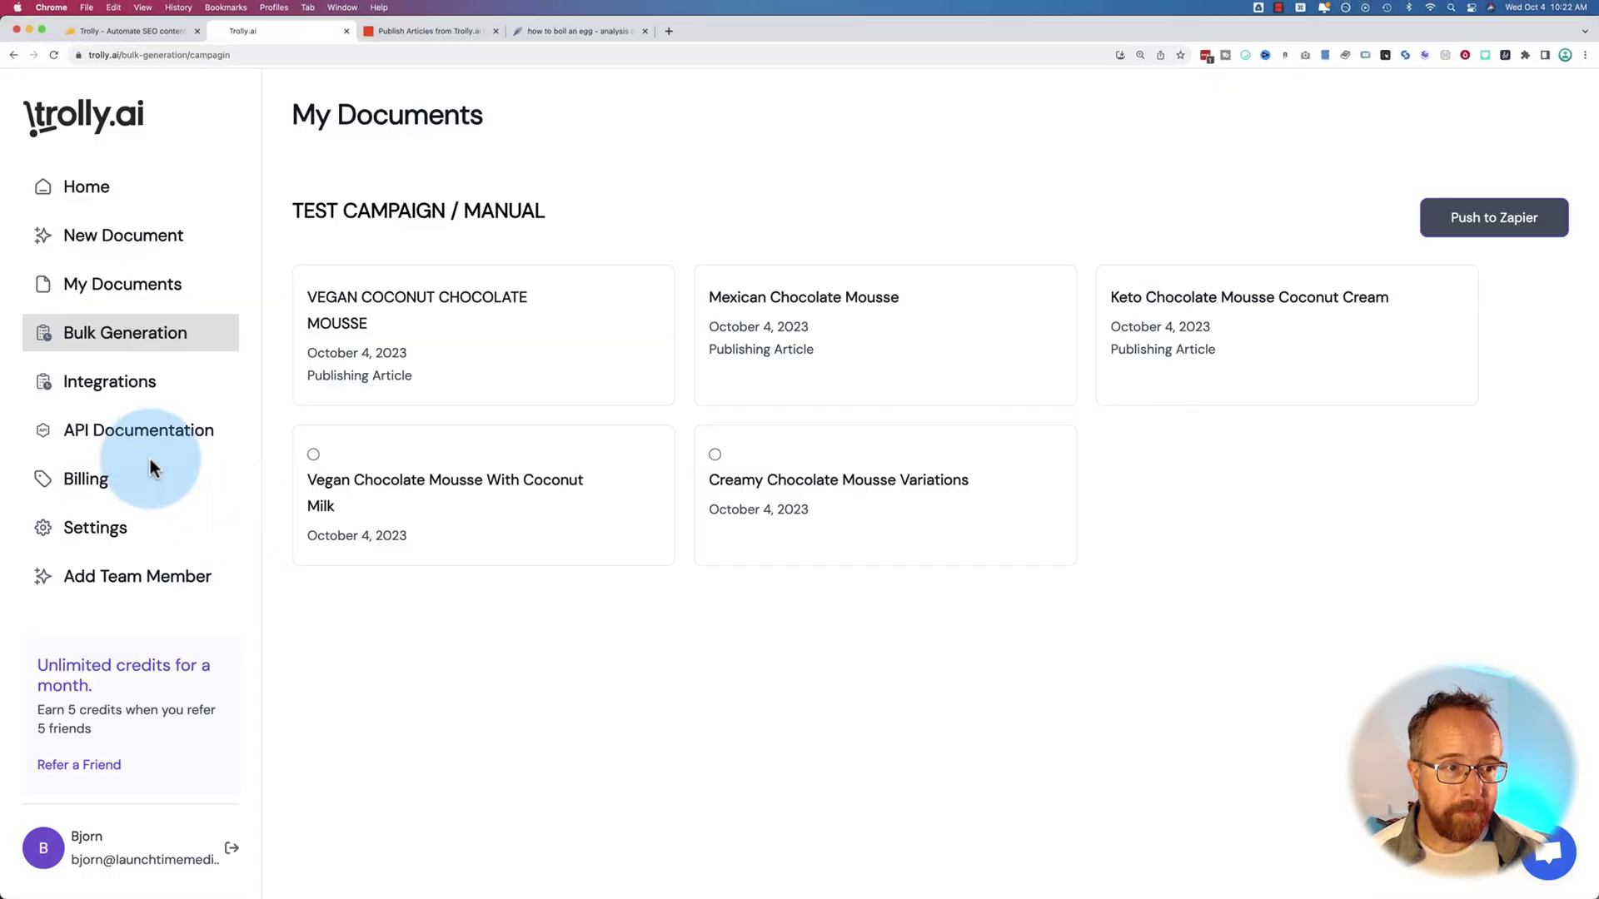
# Connect the Zapier card from Trolly.ai's Integrations page, bringing up the Zapier developer login
pyautogui.click(109, 385)
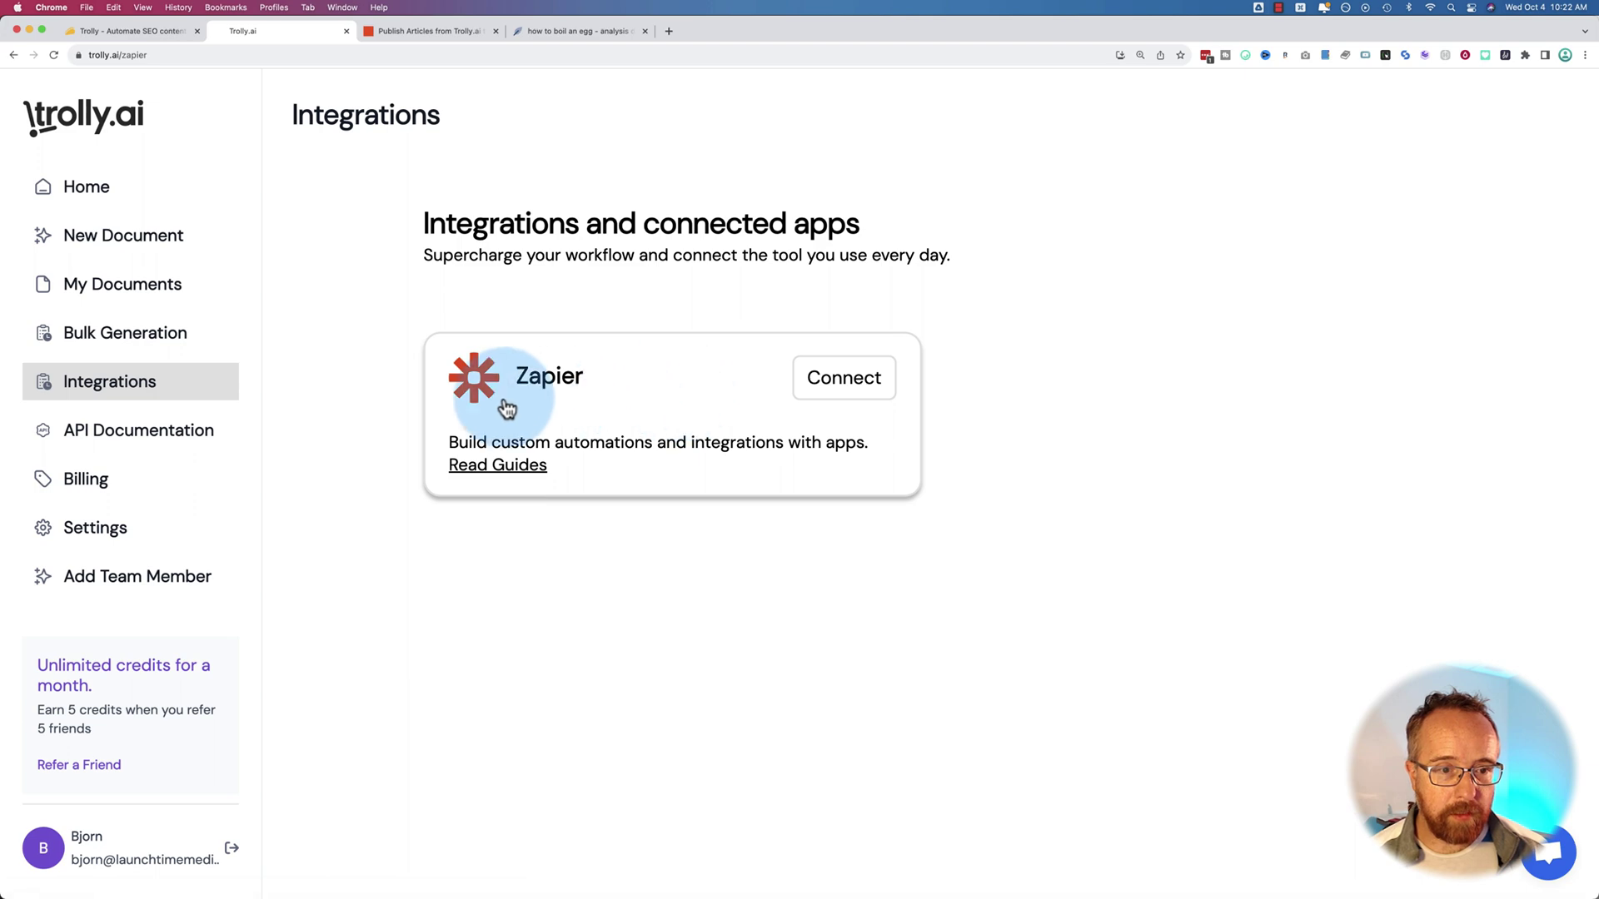
pyautogui.click(839, 383)
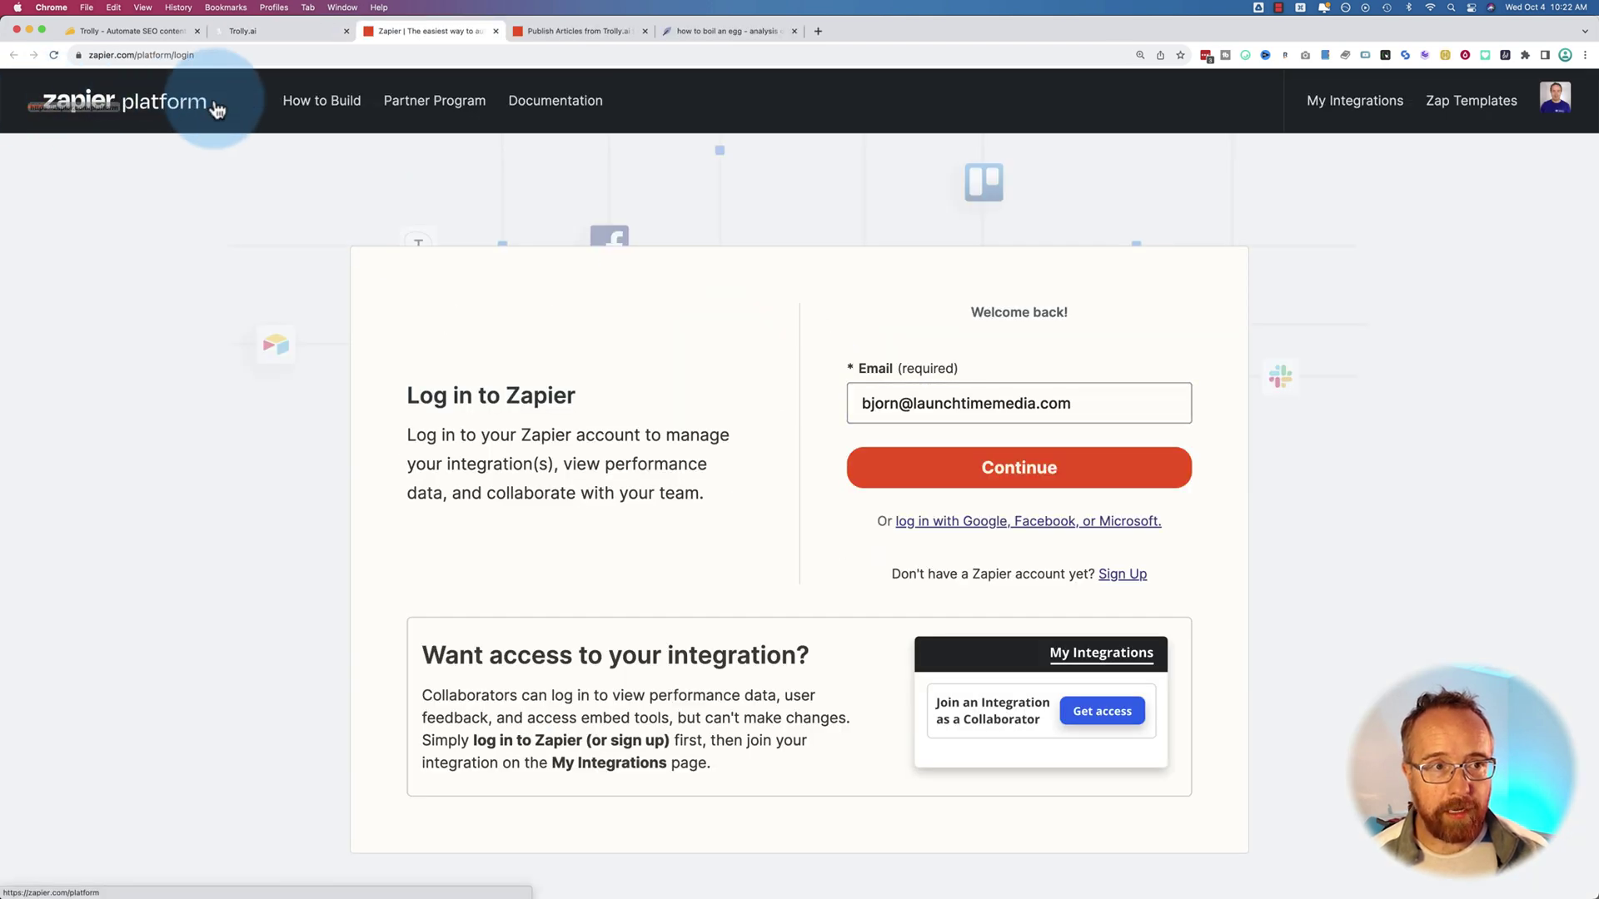
pyautogui.click(287, 37)
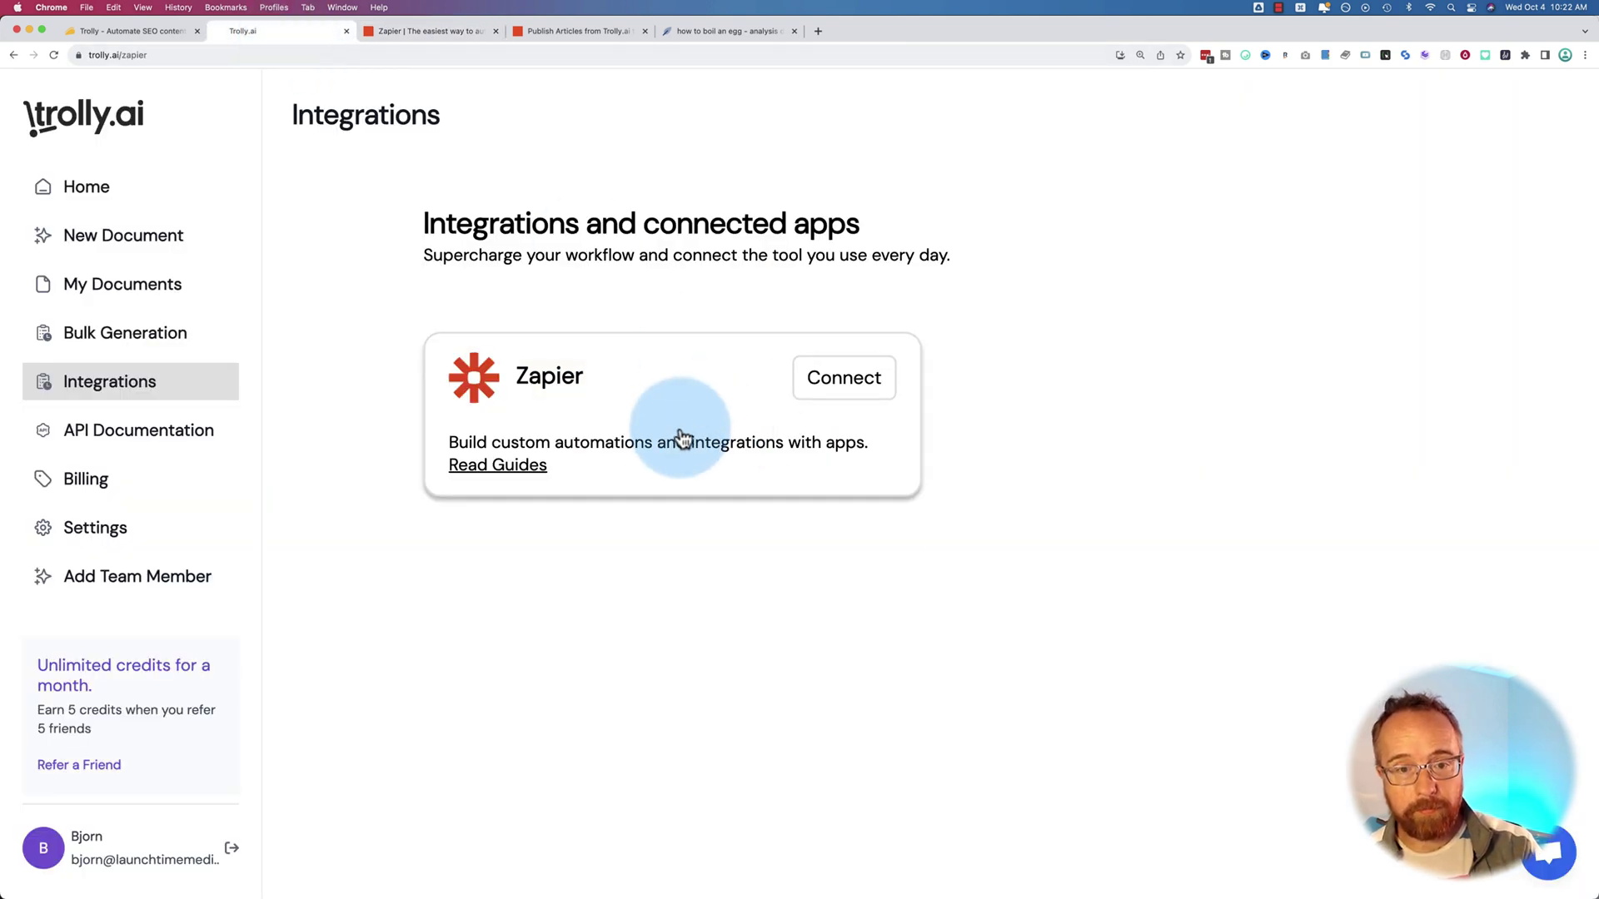
pyautogui.click(409, 33)
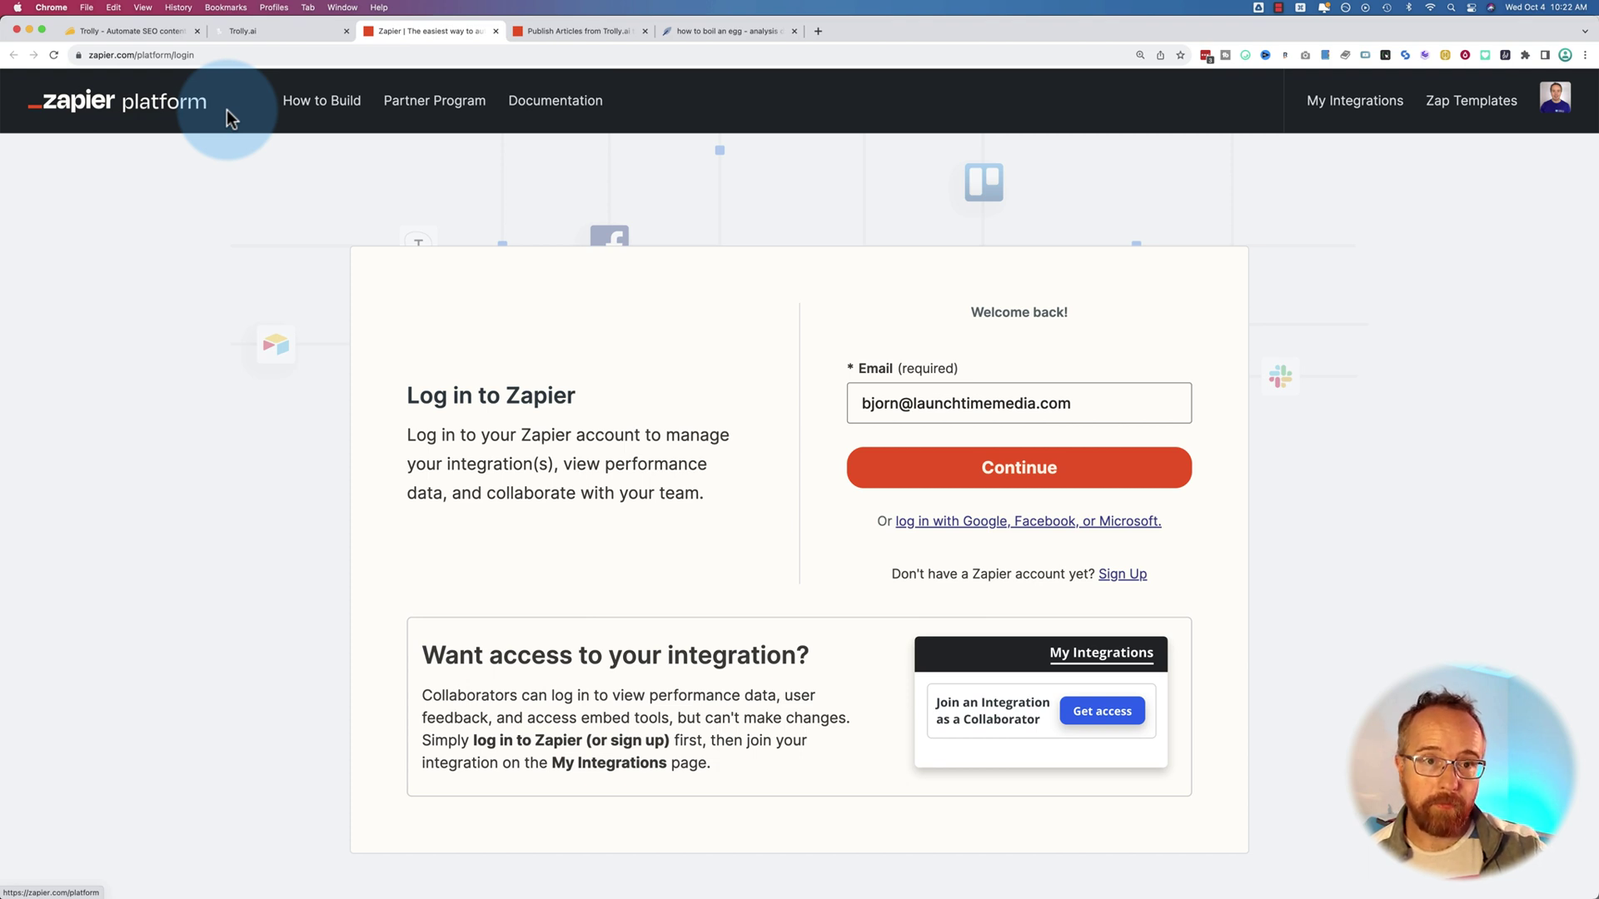
# Compare the Publish Articles Zap's pending trigger test with Trolly.ai's Integrations page
pyautogui.click(583, 31)
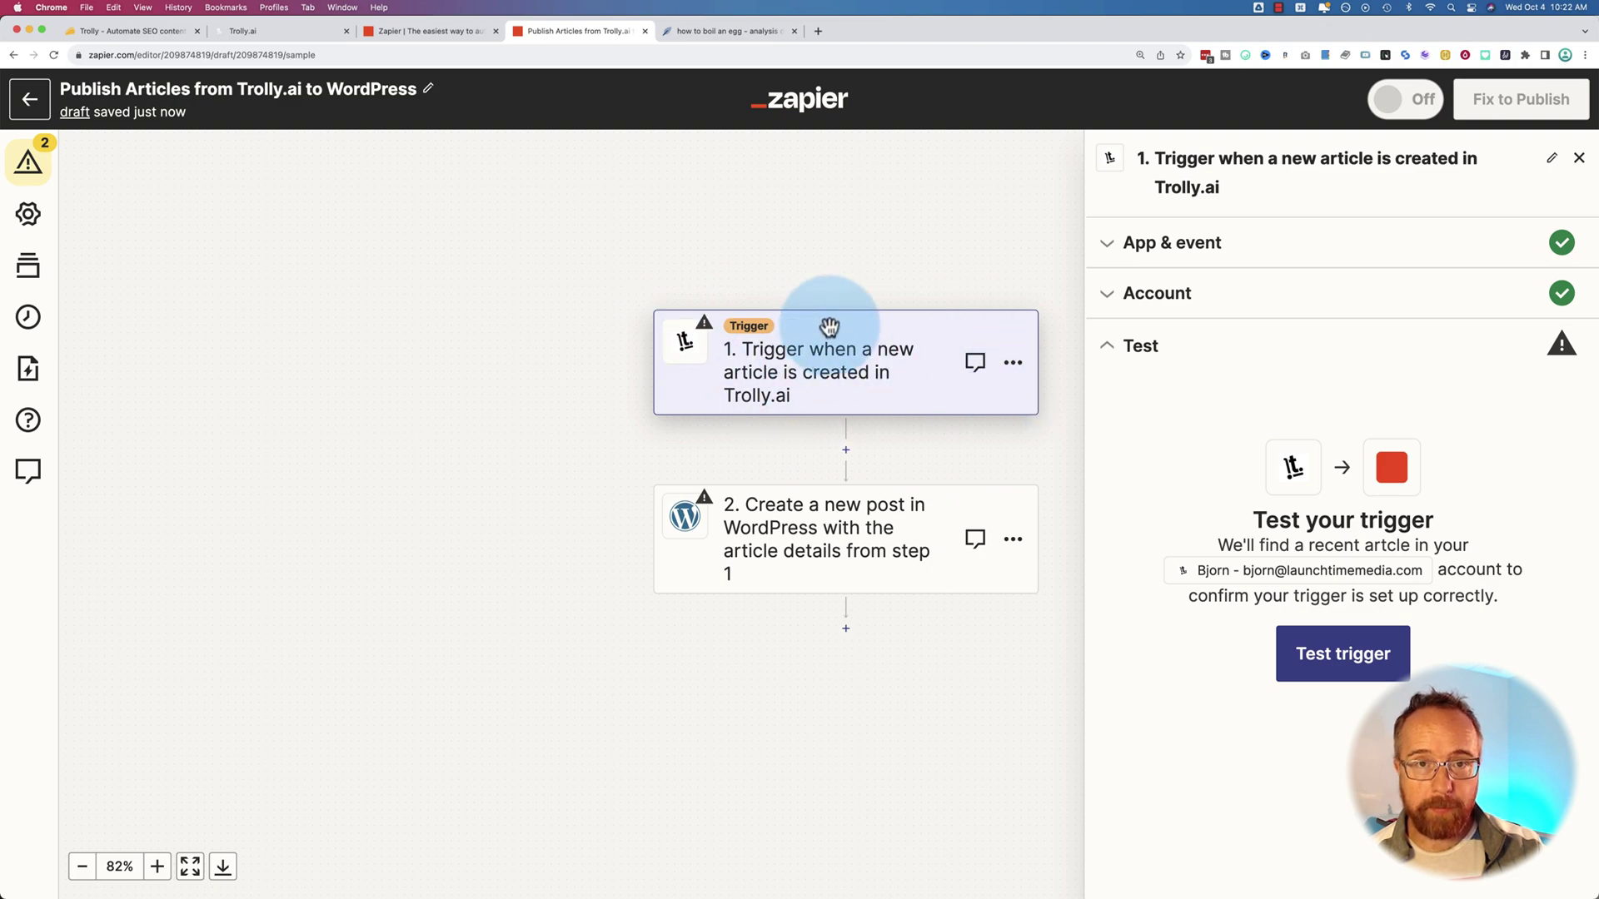
pyautogui.click(321, 34)
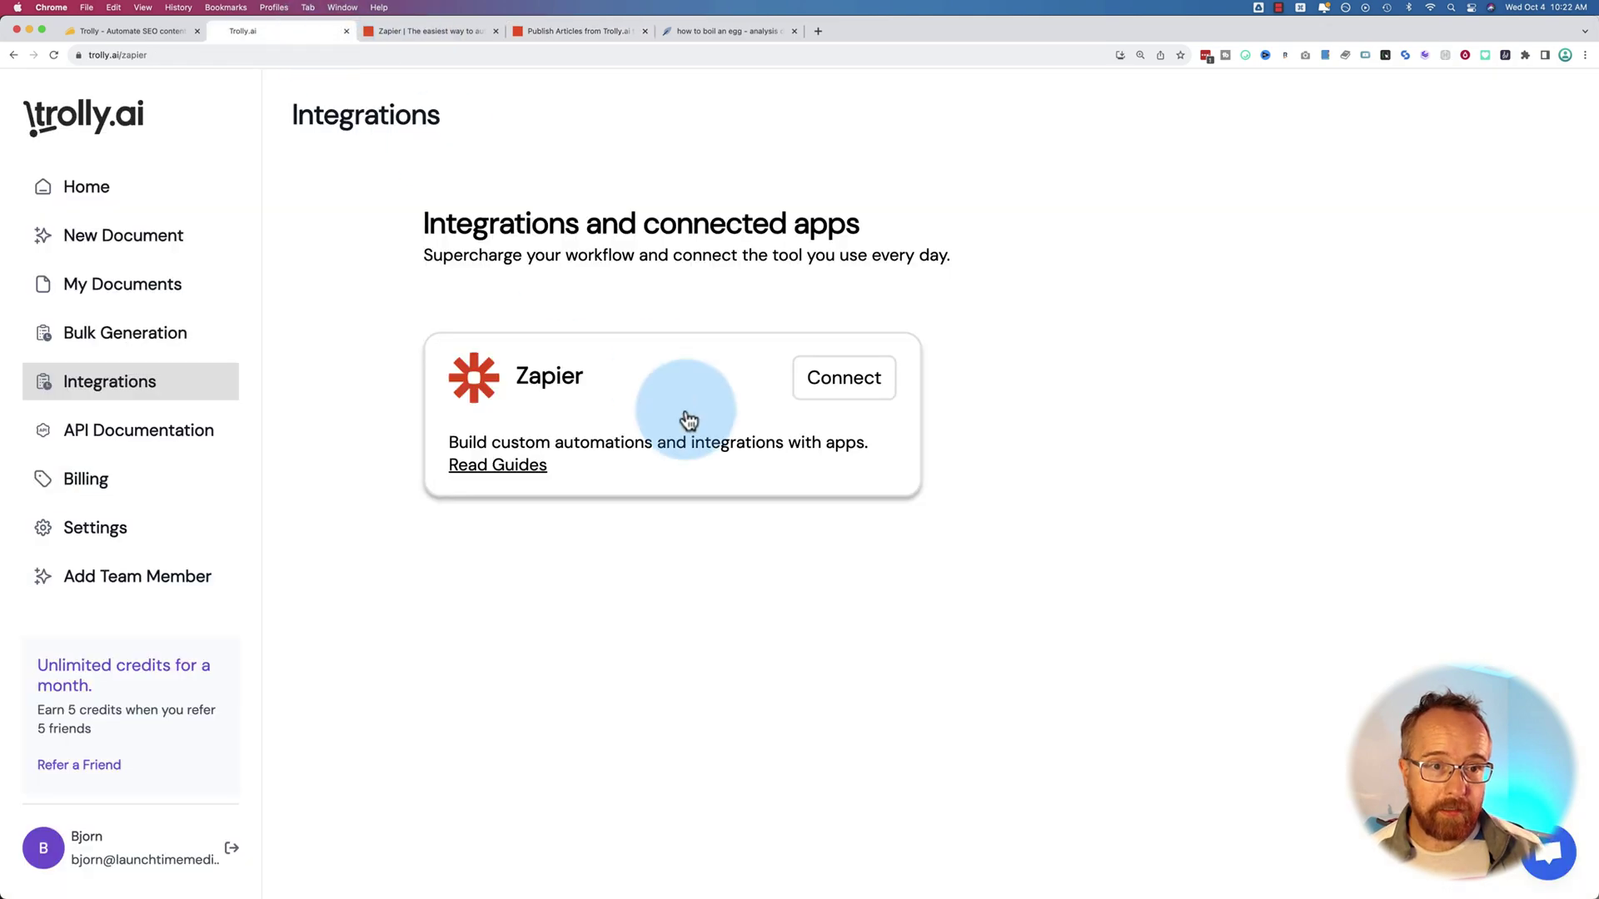
pyautogui.click(583, 31)
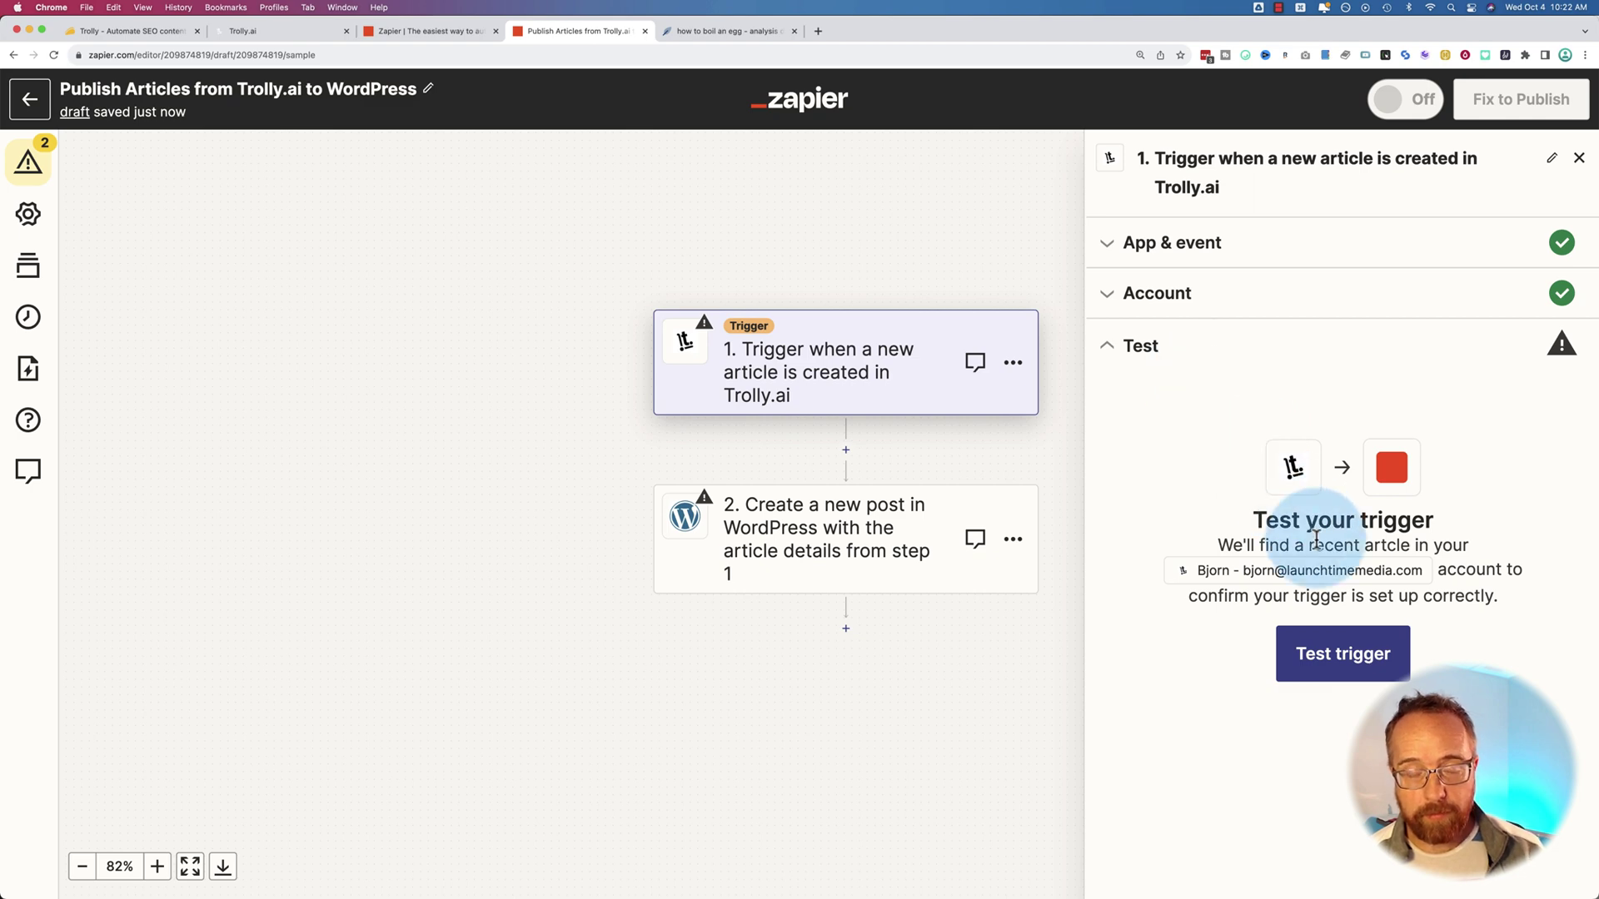
pyautogui.click(275, 31)
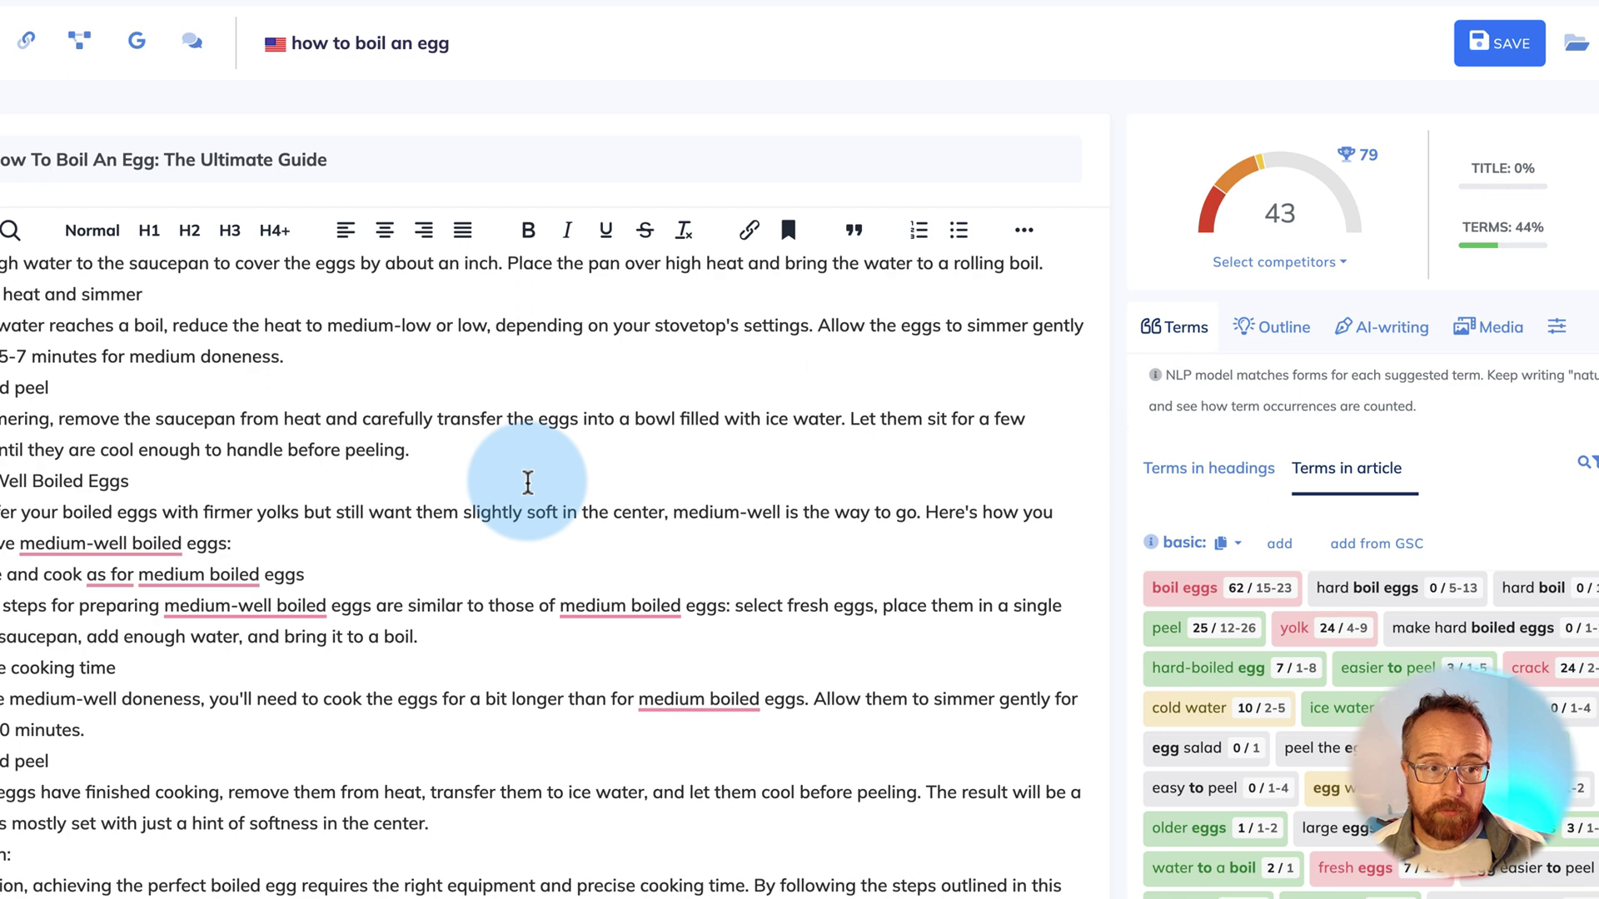
# Select the whole egg-boiling article and load zerogpt.com in a new tab
pyautogui.press('super+a')
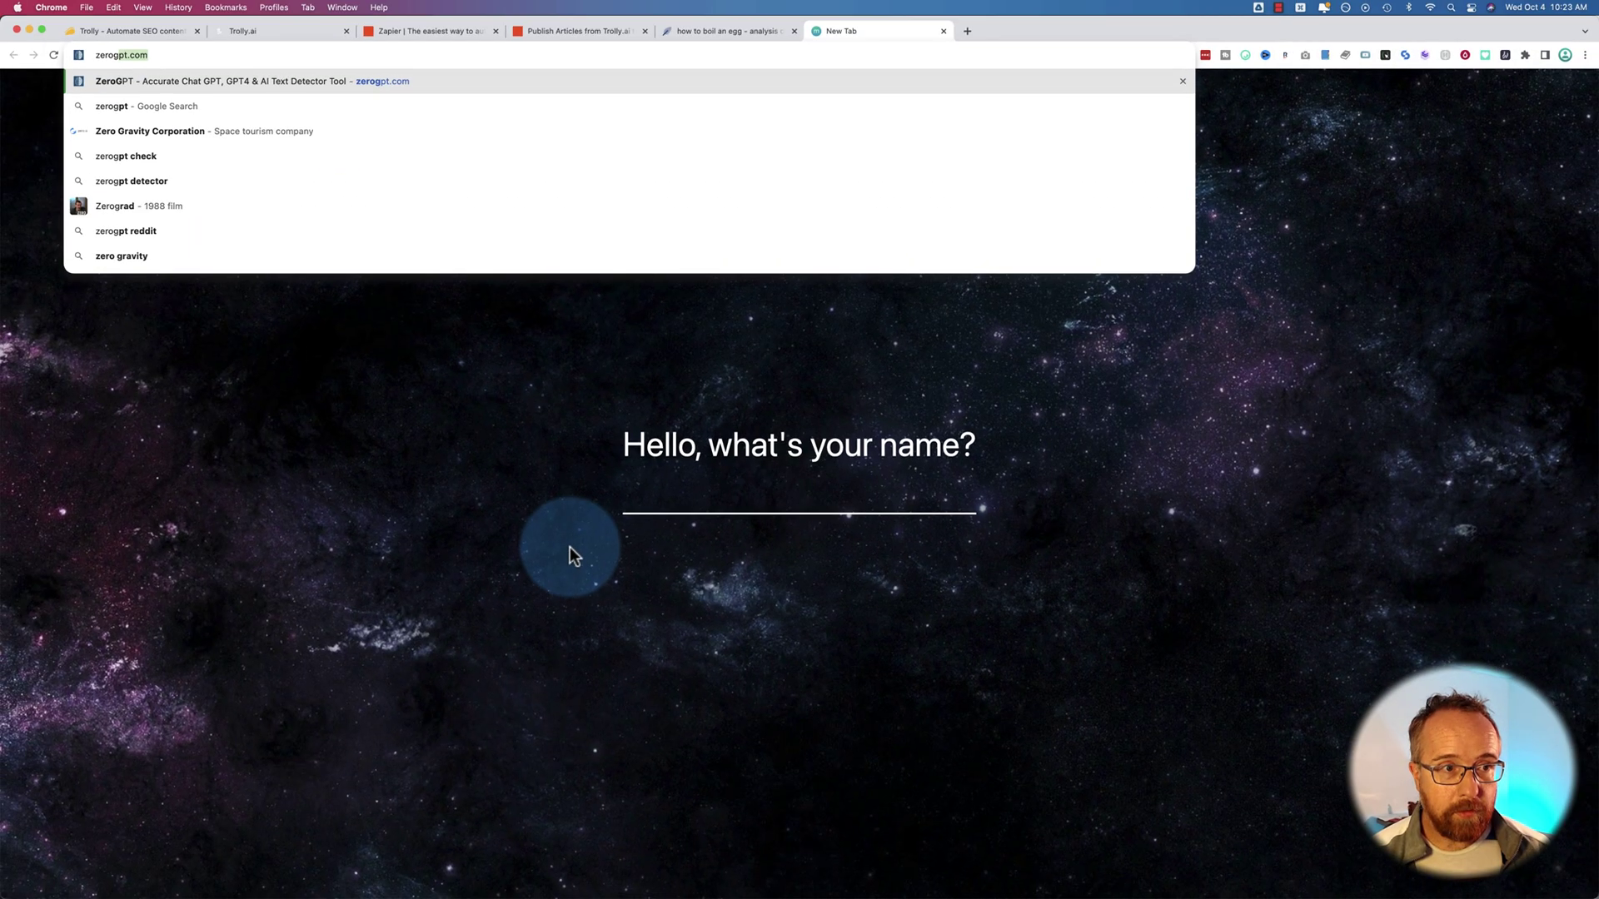
pyautogui.press('Return')
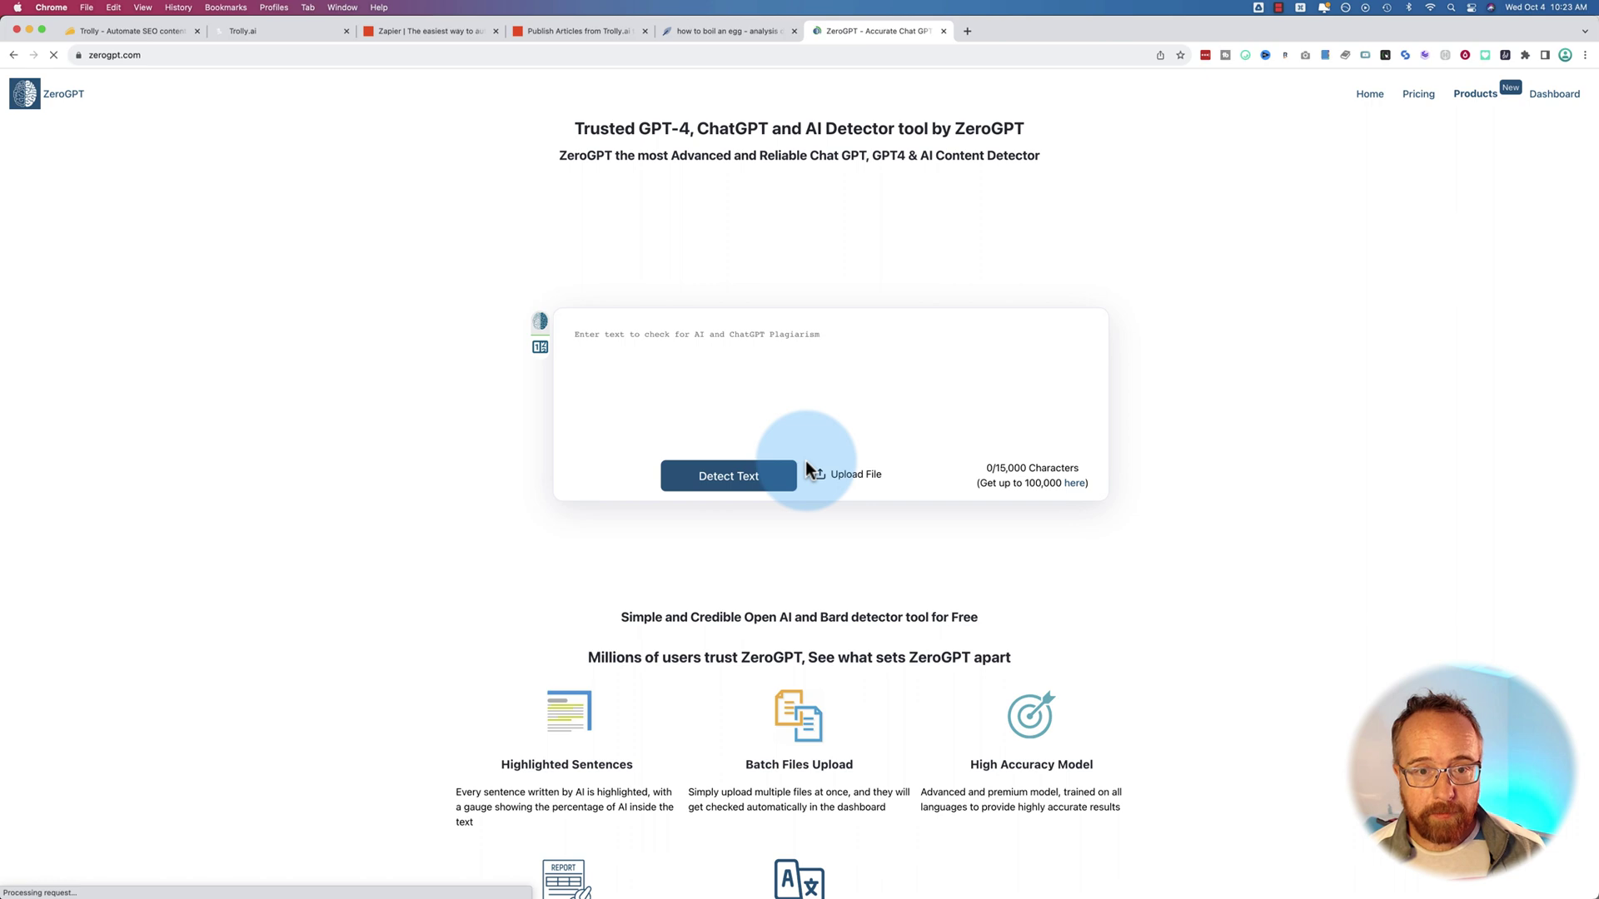
# Paste the egg article into ZeroGPT and run detection on its 28,755 characters
pyautogui.click(714, 371)
pyautogui.press('super+v')
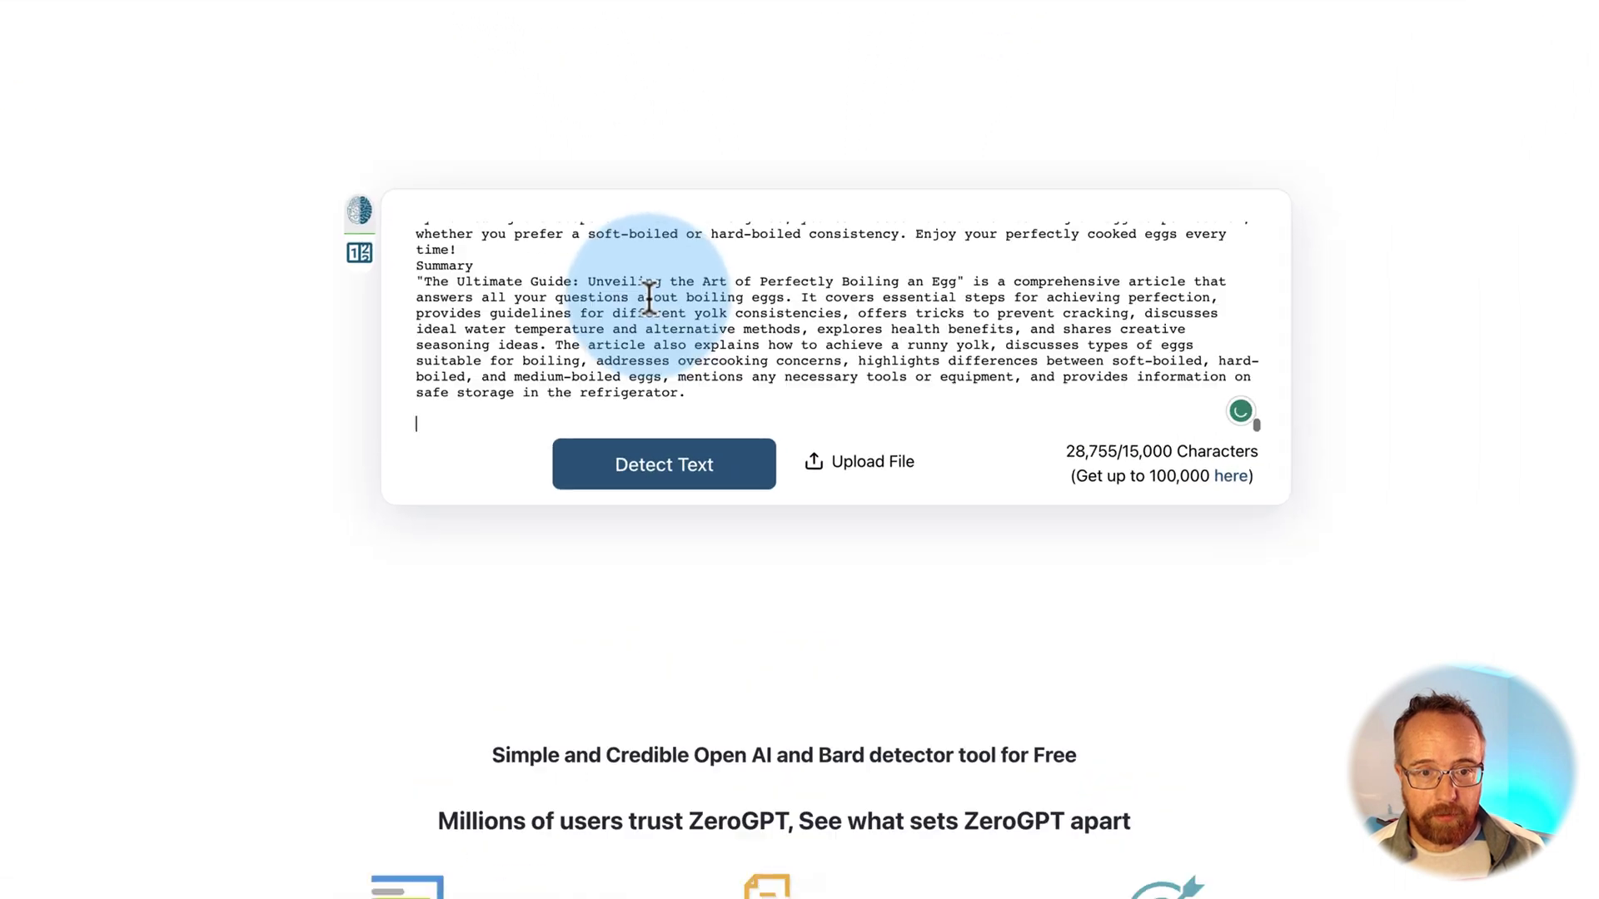
pyautogui.click(722, 468)
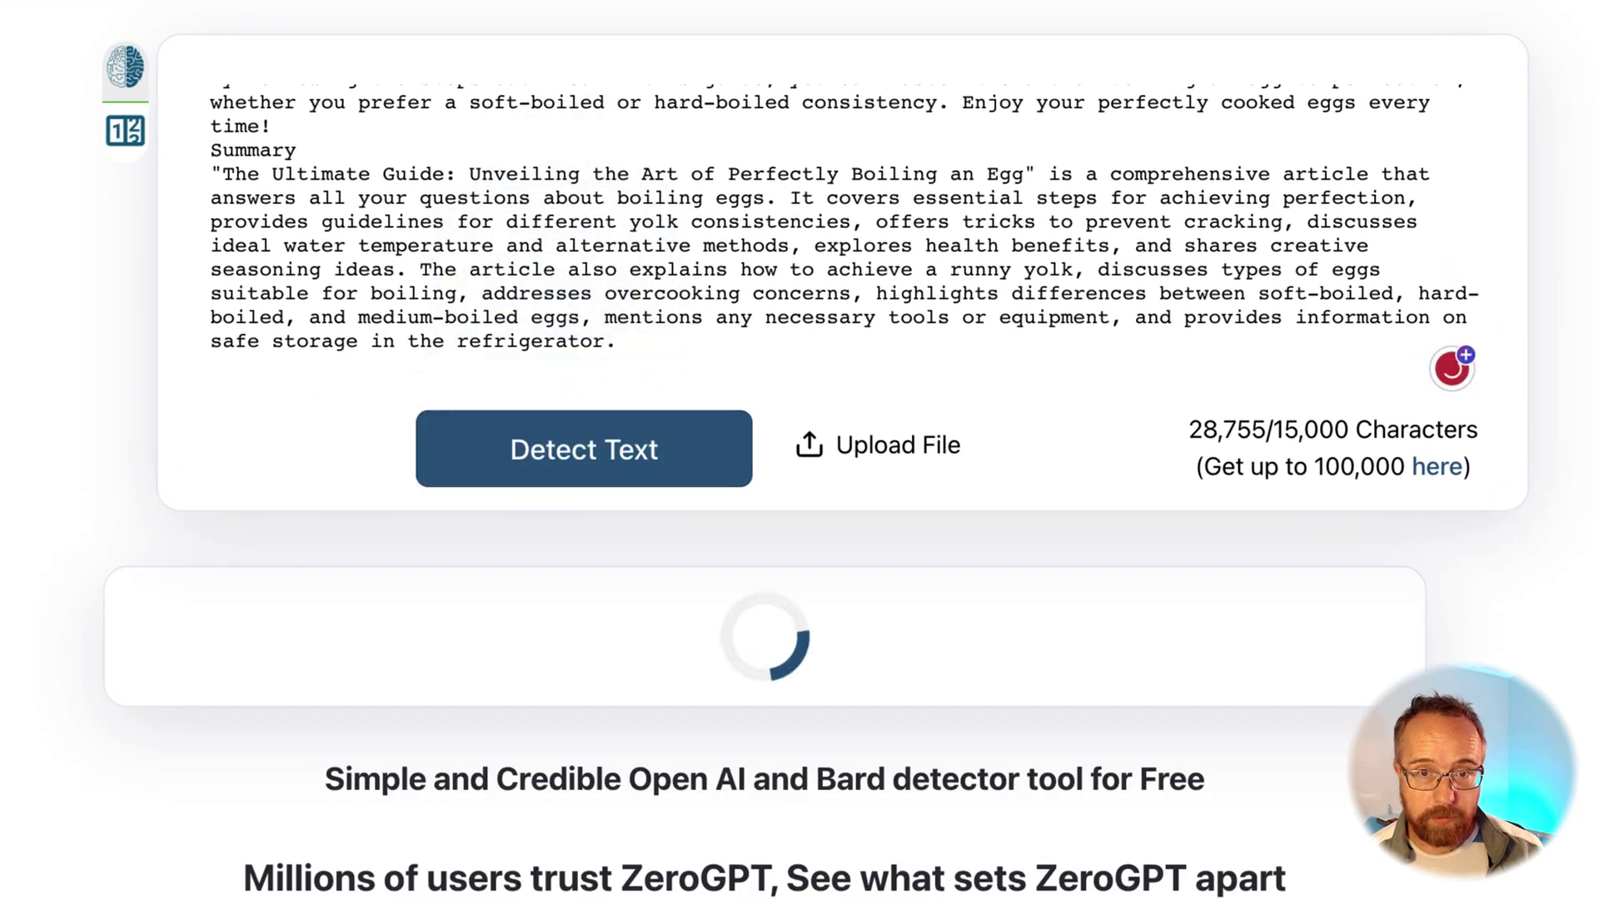
pyautogui.moveTo(1334, 431); pyautogui.dragTo(1191, 433)
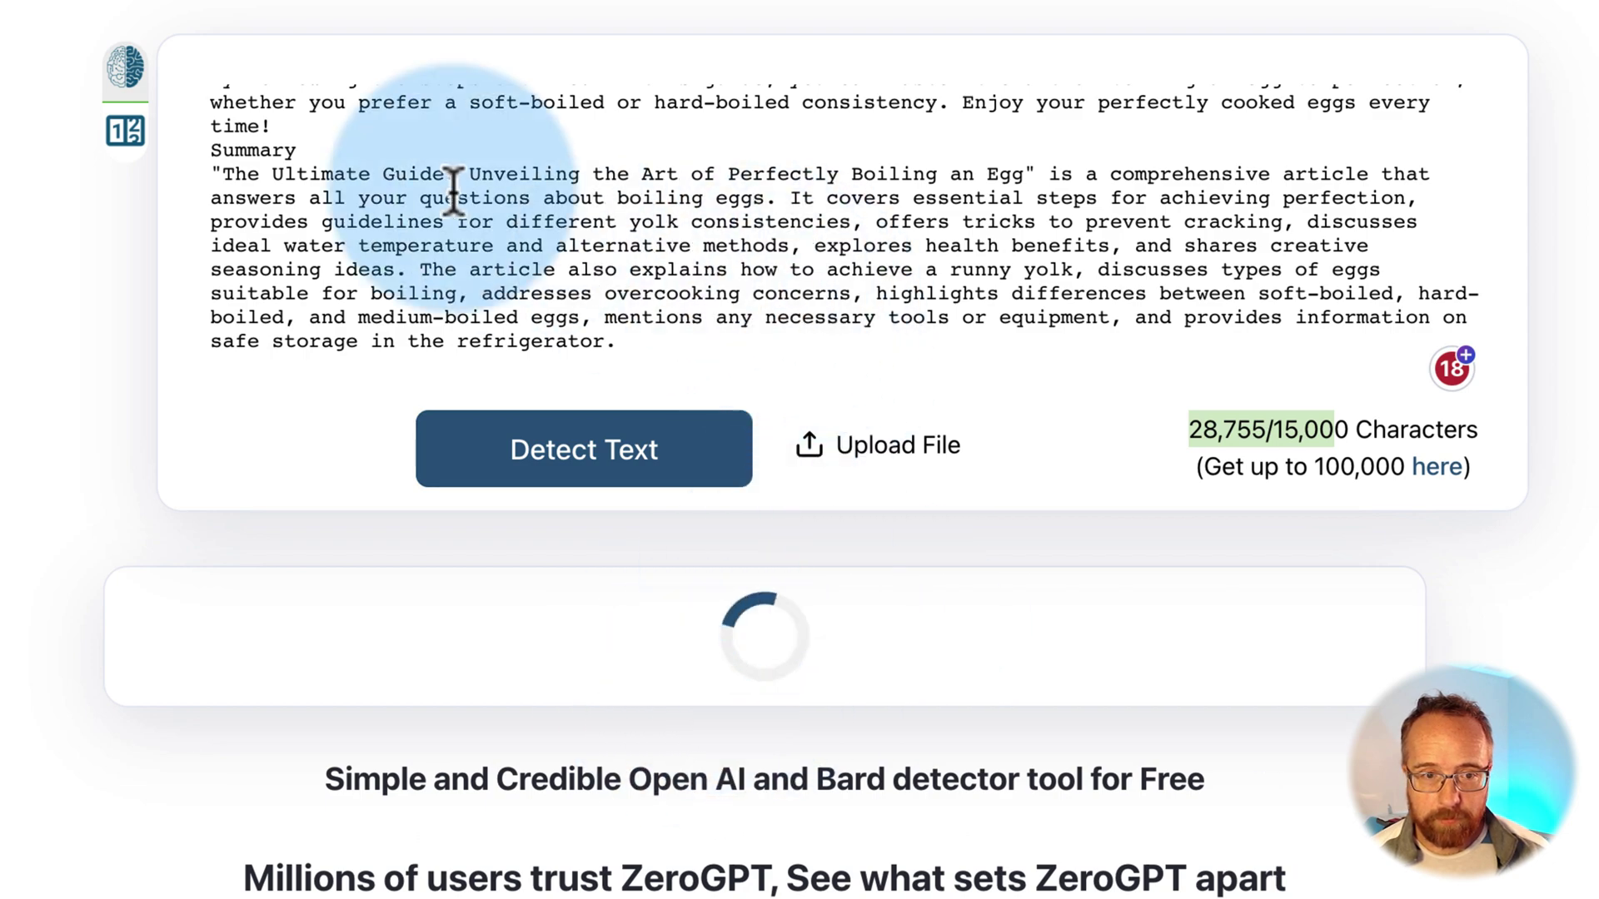
# Read the 64.91% AI result's yellow-flagged sentences, then return to the NeuronWriter editor
pyautogui.scroll(-8, 800, 450)
pyautogui.click(320, 21)
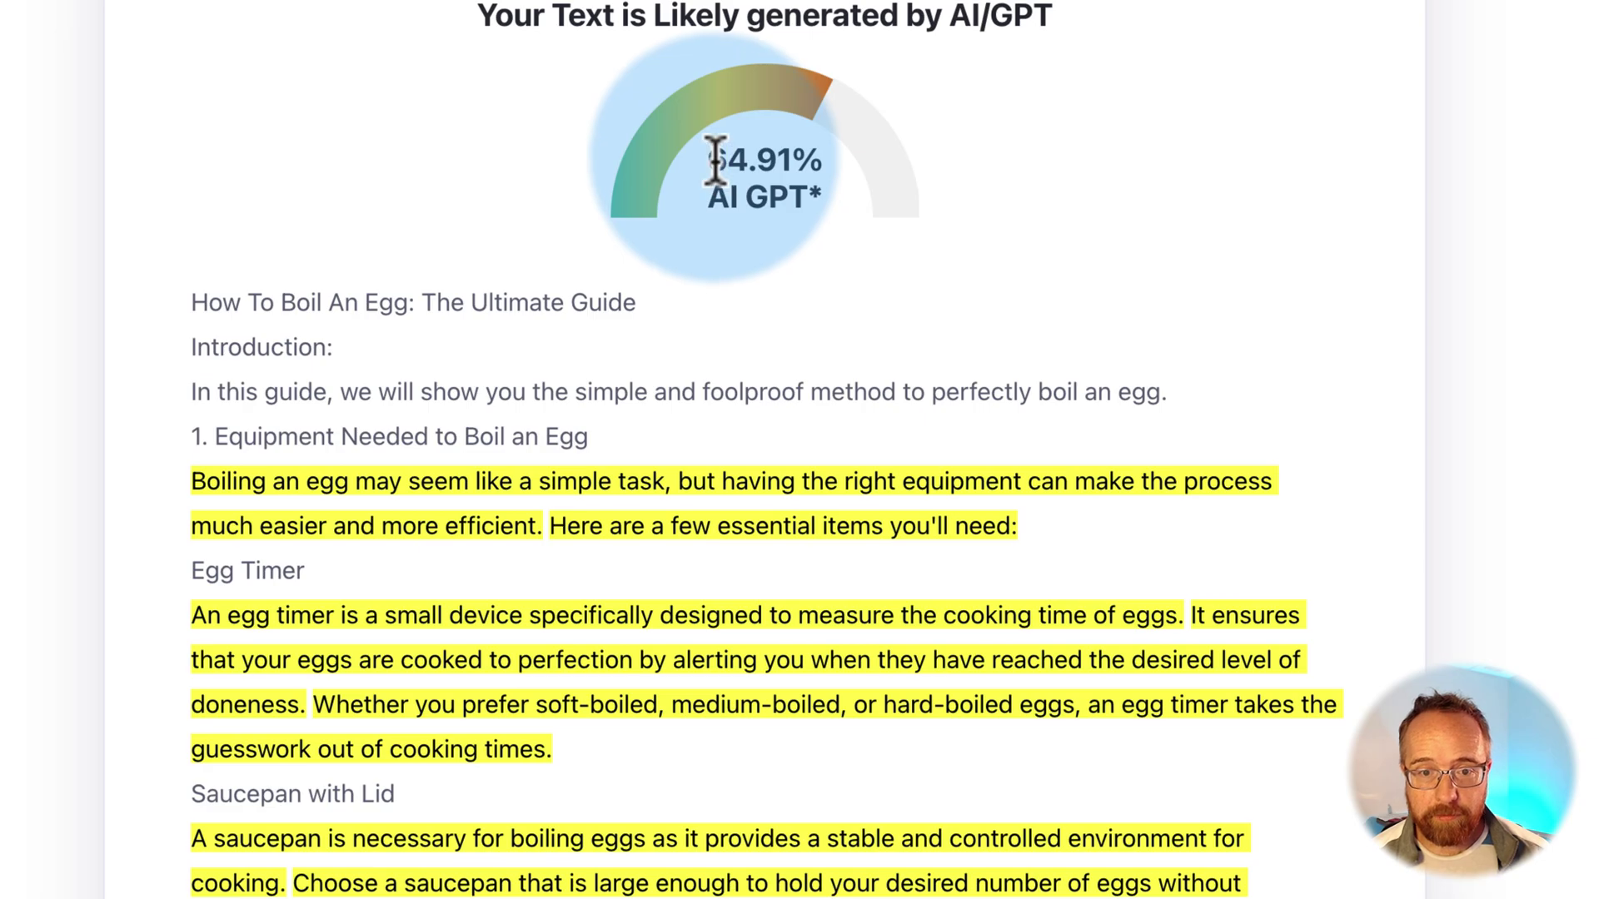
pyautogui.scroll(-3, 1224, 204)
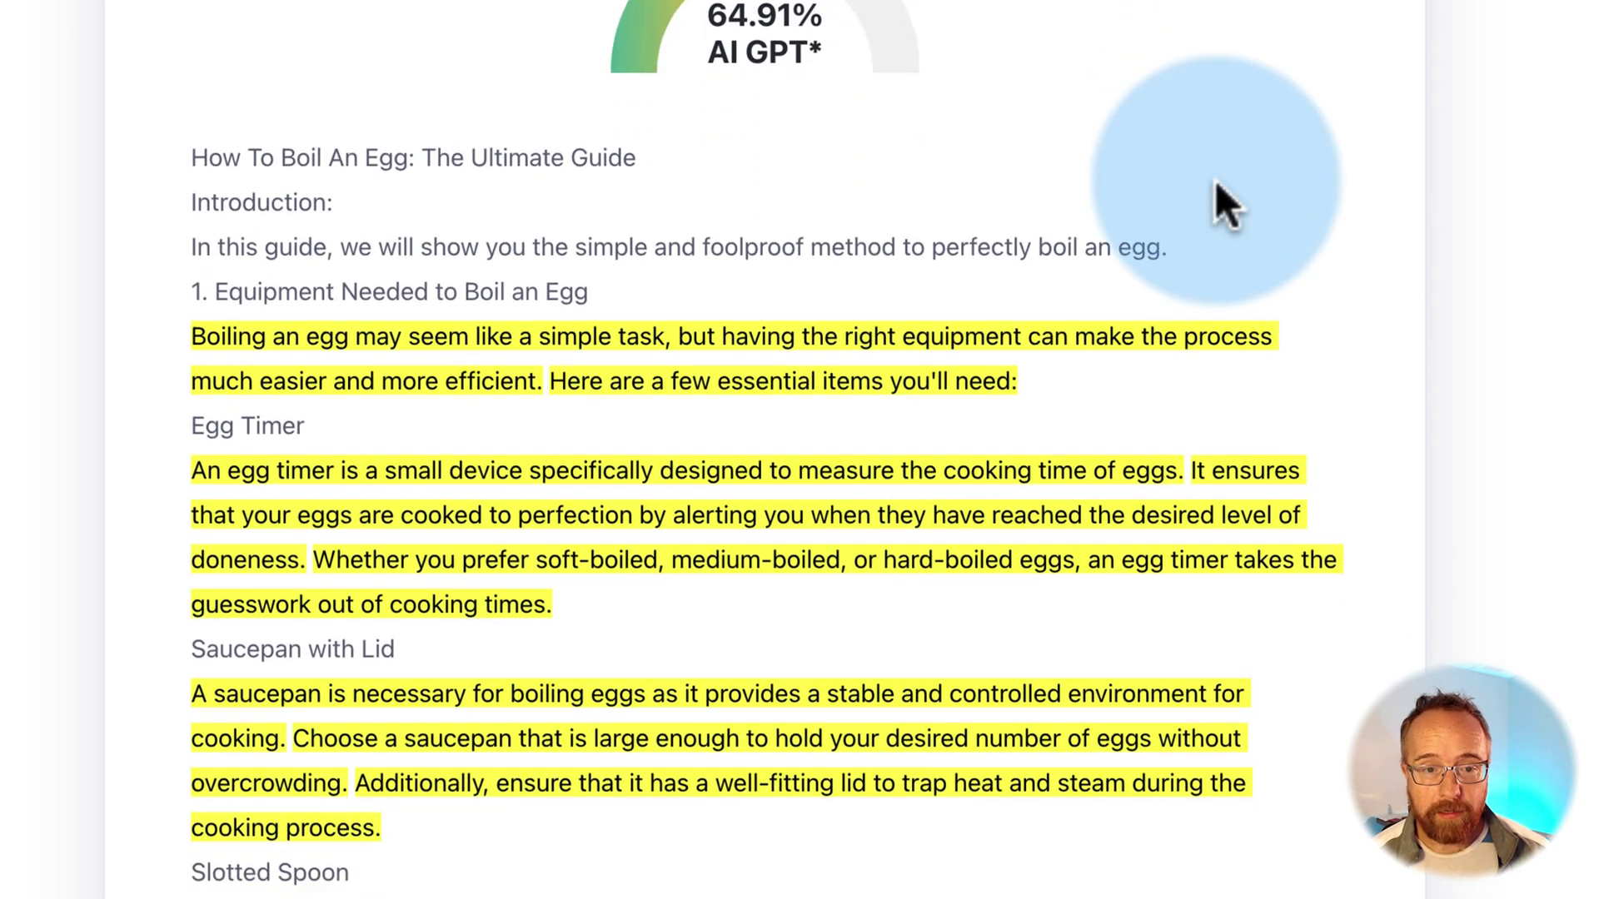
pyautogui.scroll(-20, 1216, 183)
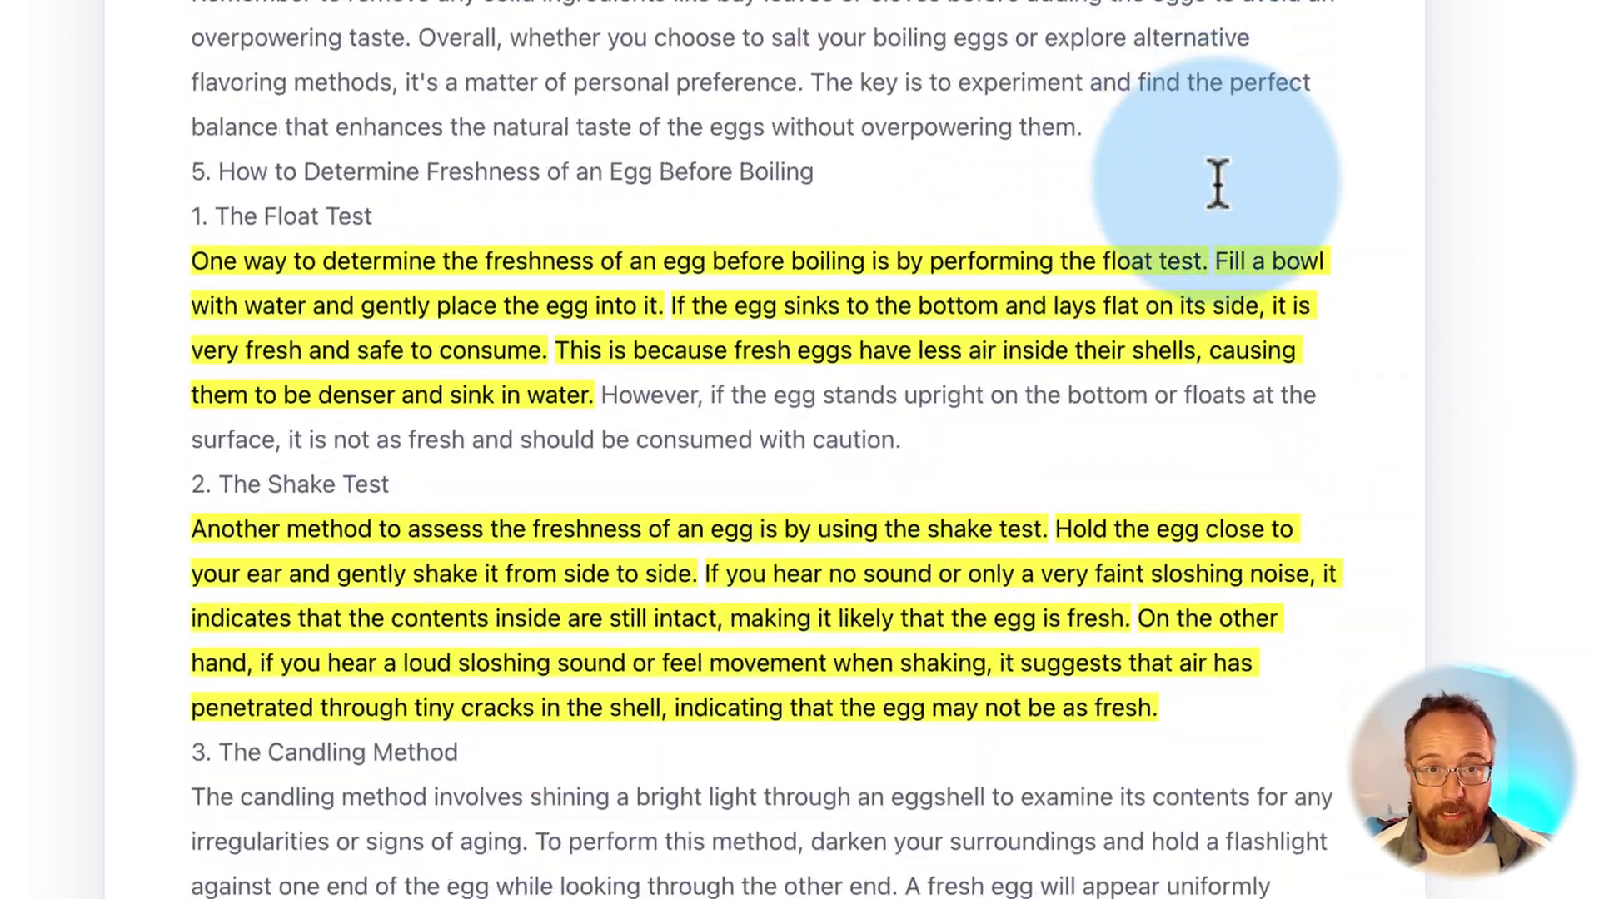
pyautogui.scroll(-10, 1216, 179)
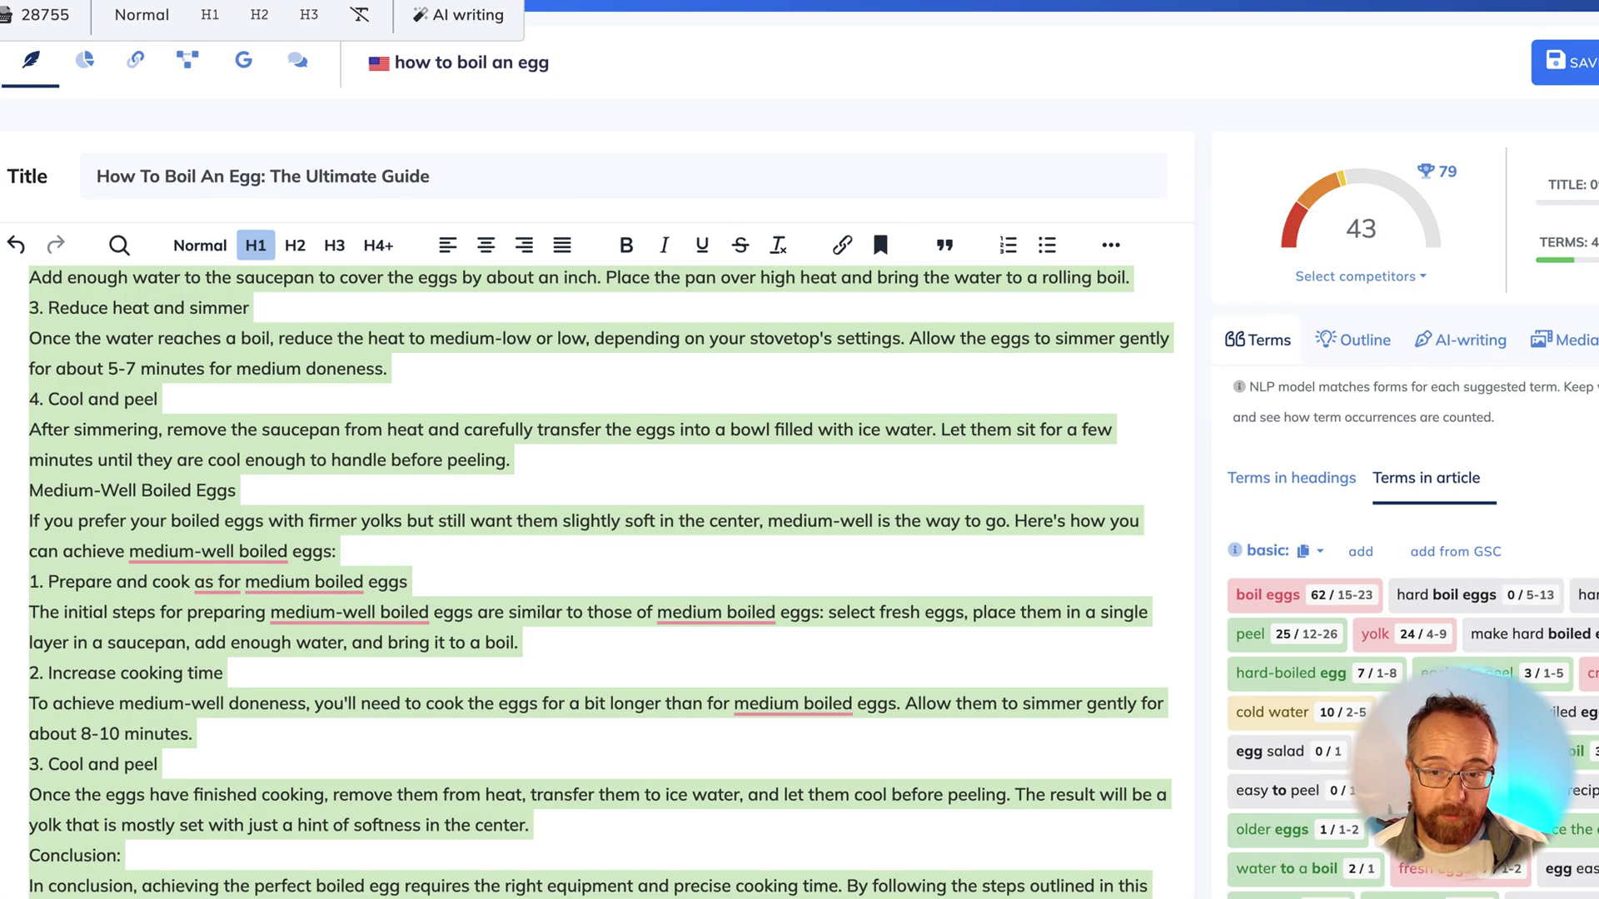
pyautogui.click(800, 23)
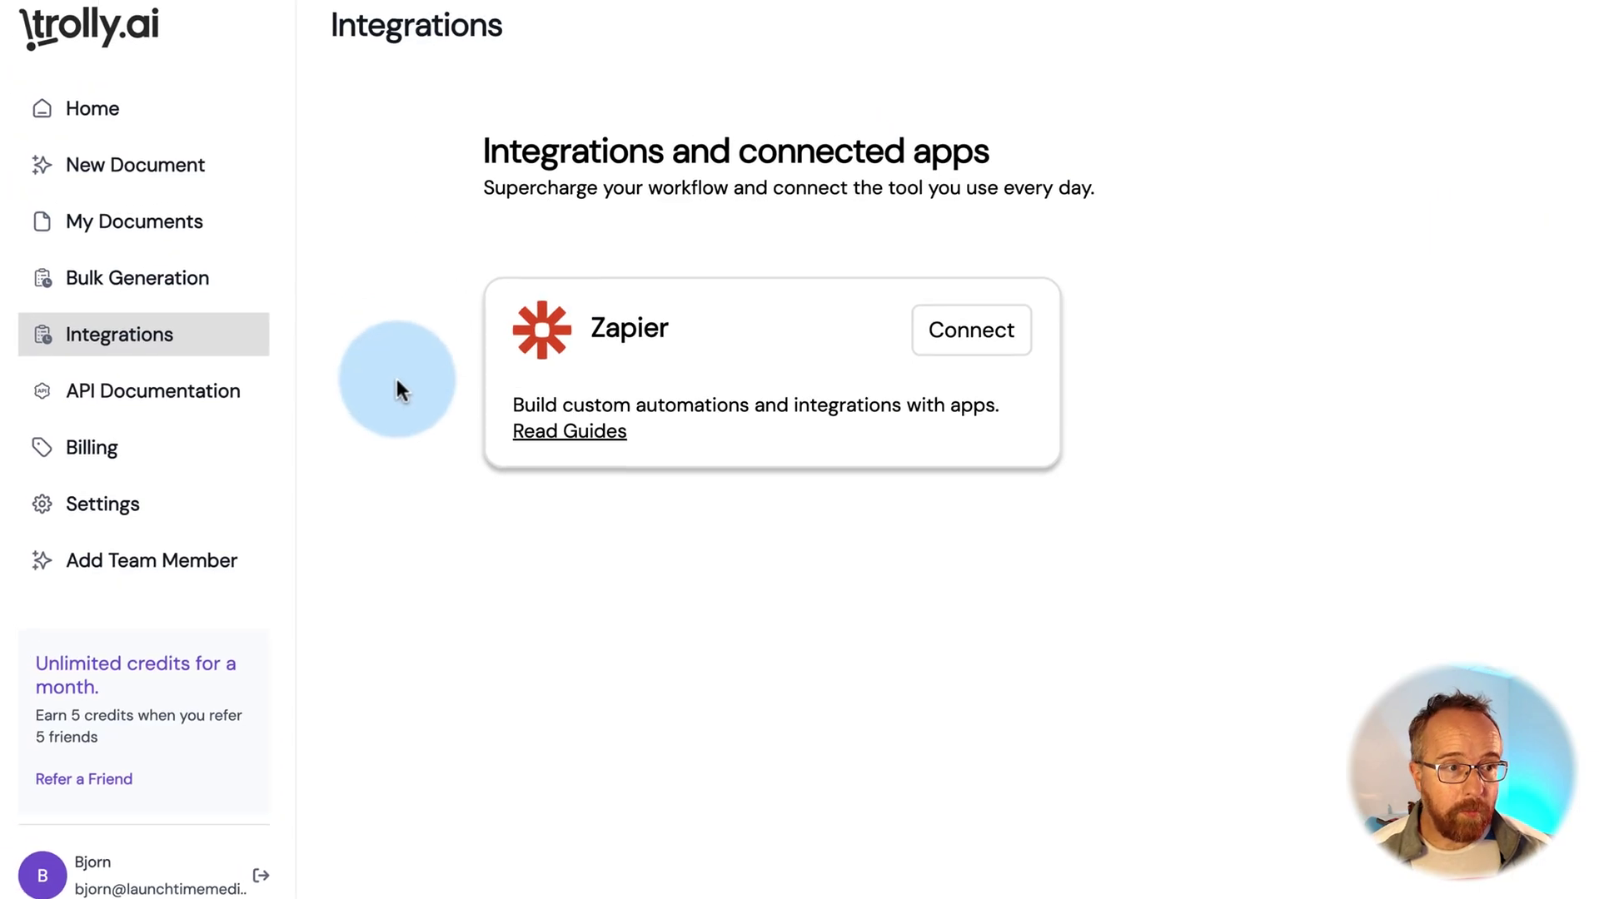
# Go to the My Documents list in Trolly.ai
pyautogui.click(102, 186)
# Read the chocolate mousse article, select its Ingredients heading, then open the database error article
pyautogui.click(868, 133)
pyautogui.scroll(-20, 482, 511)
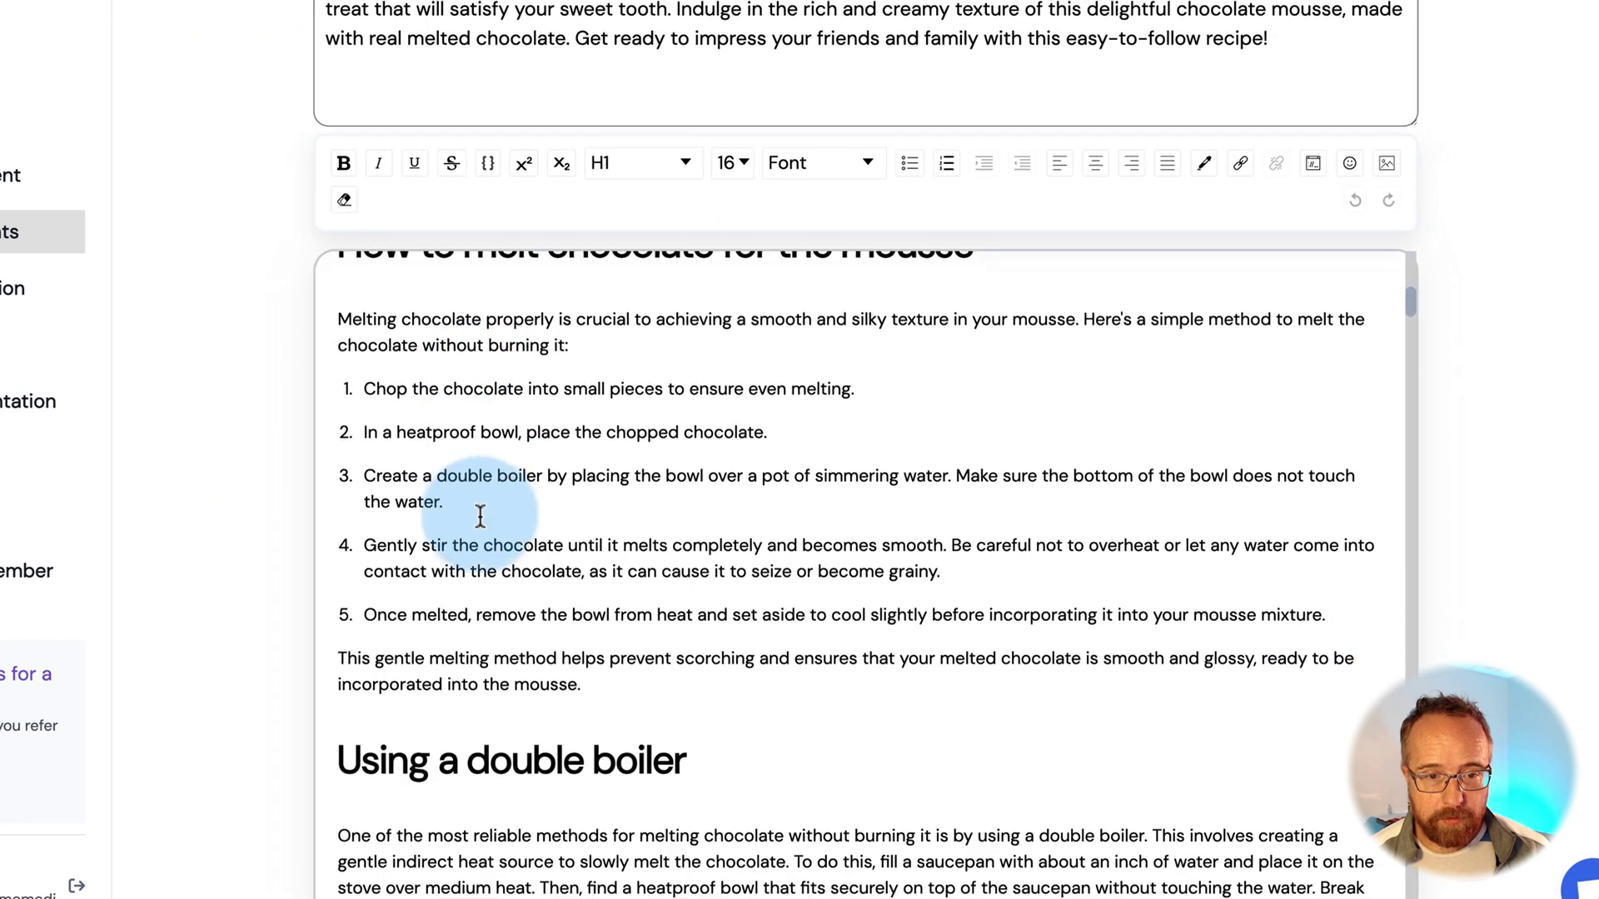
pyautogui.scroll(-20, 481, 517)
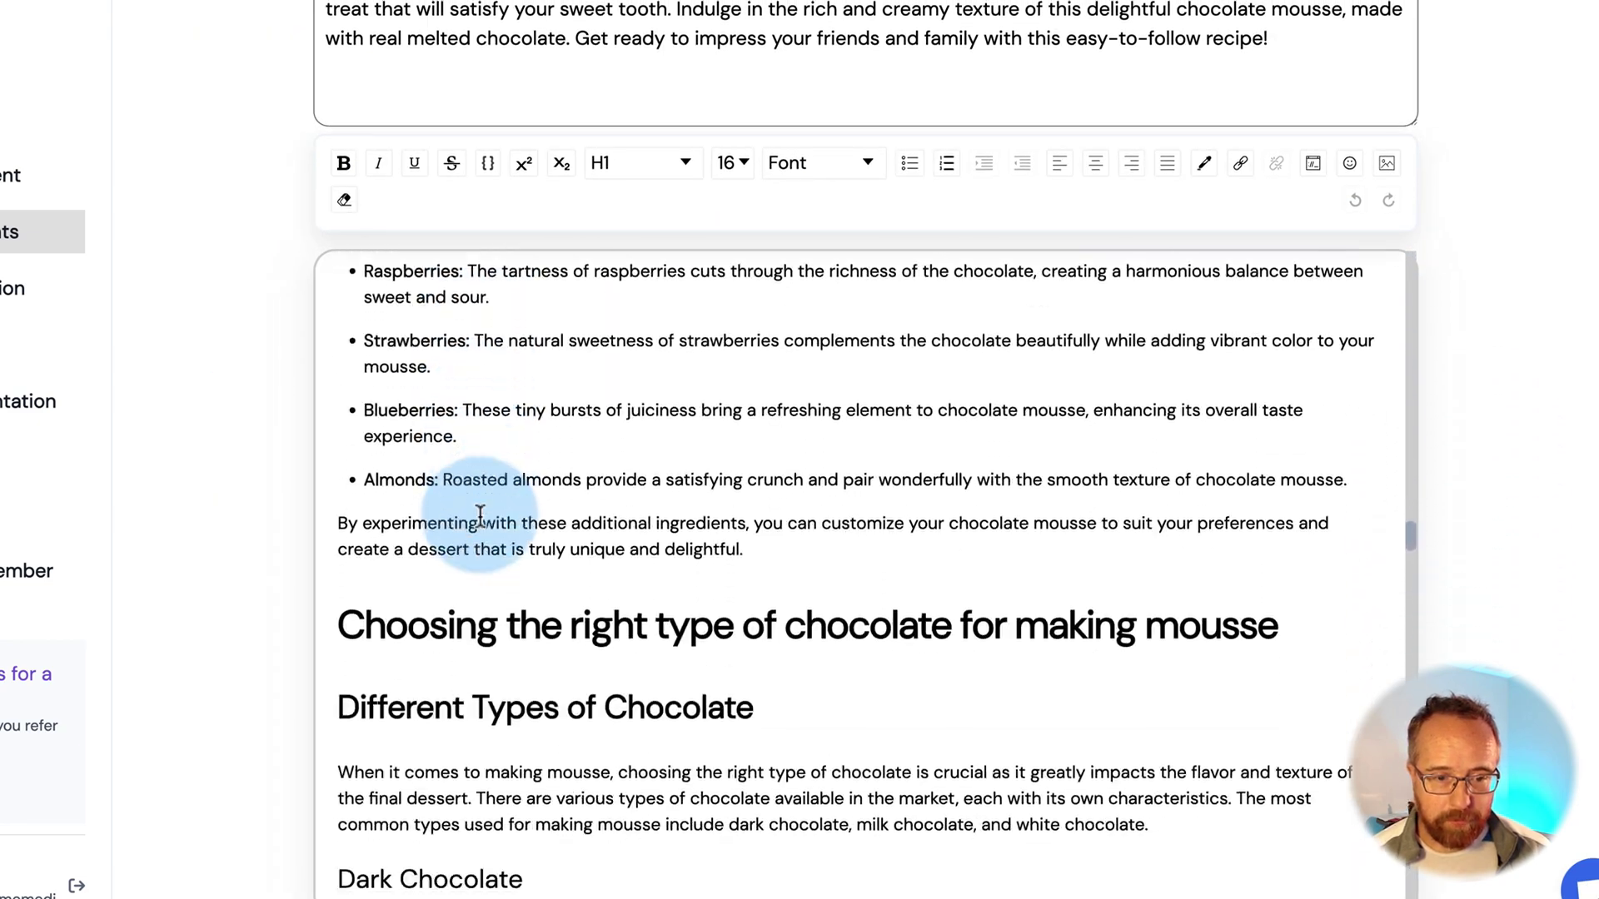
pyautogui.scroll(-20, 480, 517)
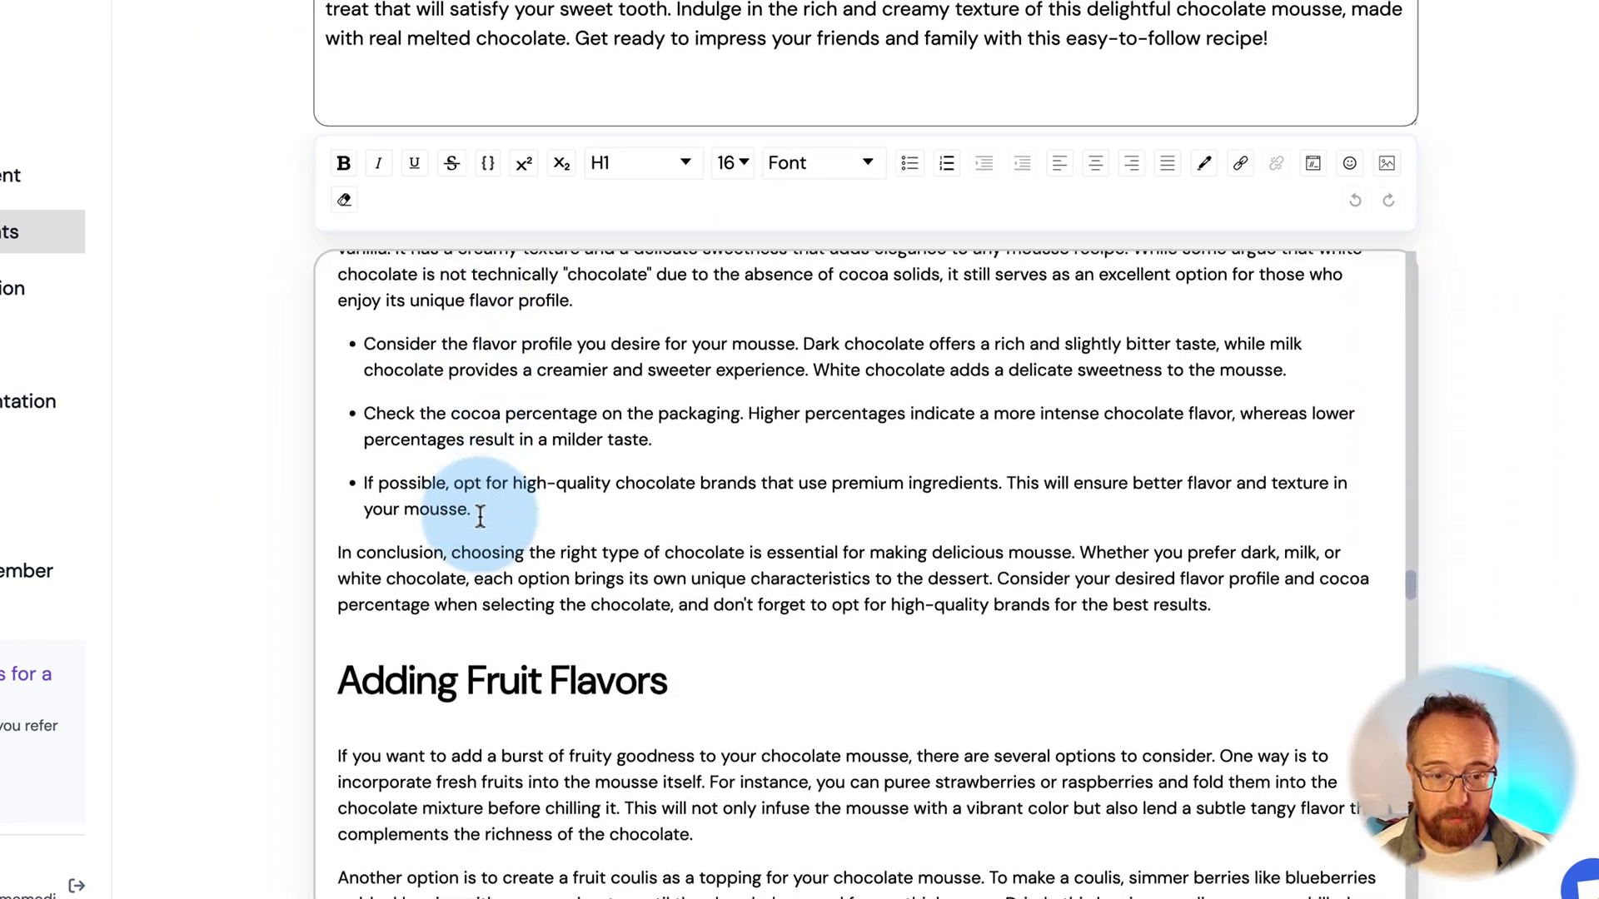
pyautogui.scroll(-15, 481, 517)
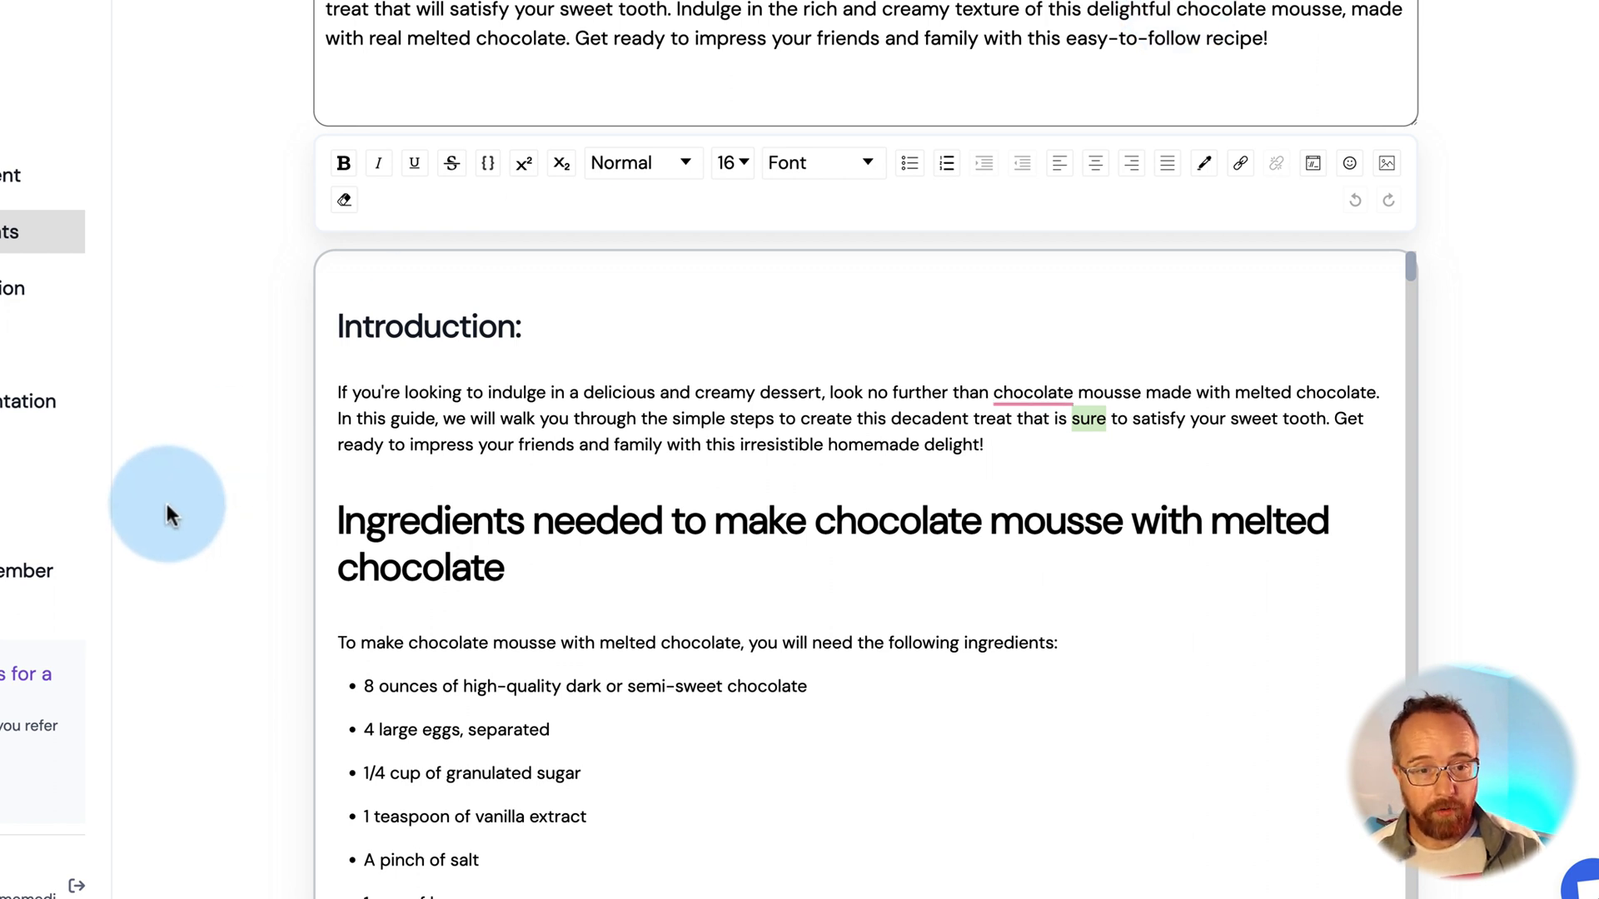
pyautogui.doubleClick(399, 525)
pyautogui.moveTo(400, 525); pyautogui.dragTo(556, 547)
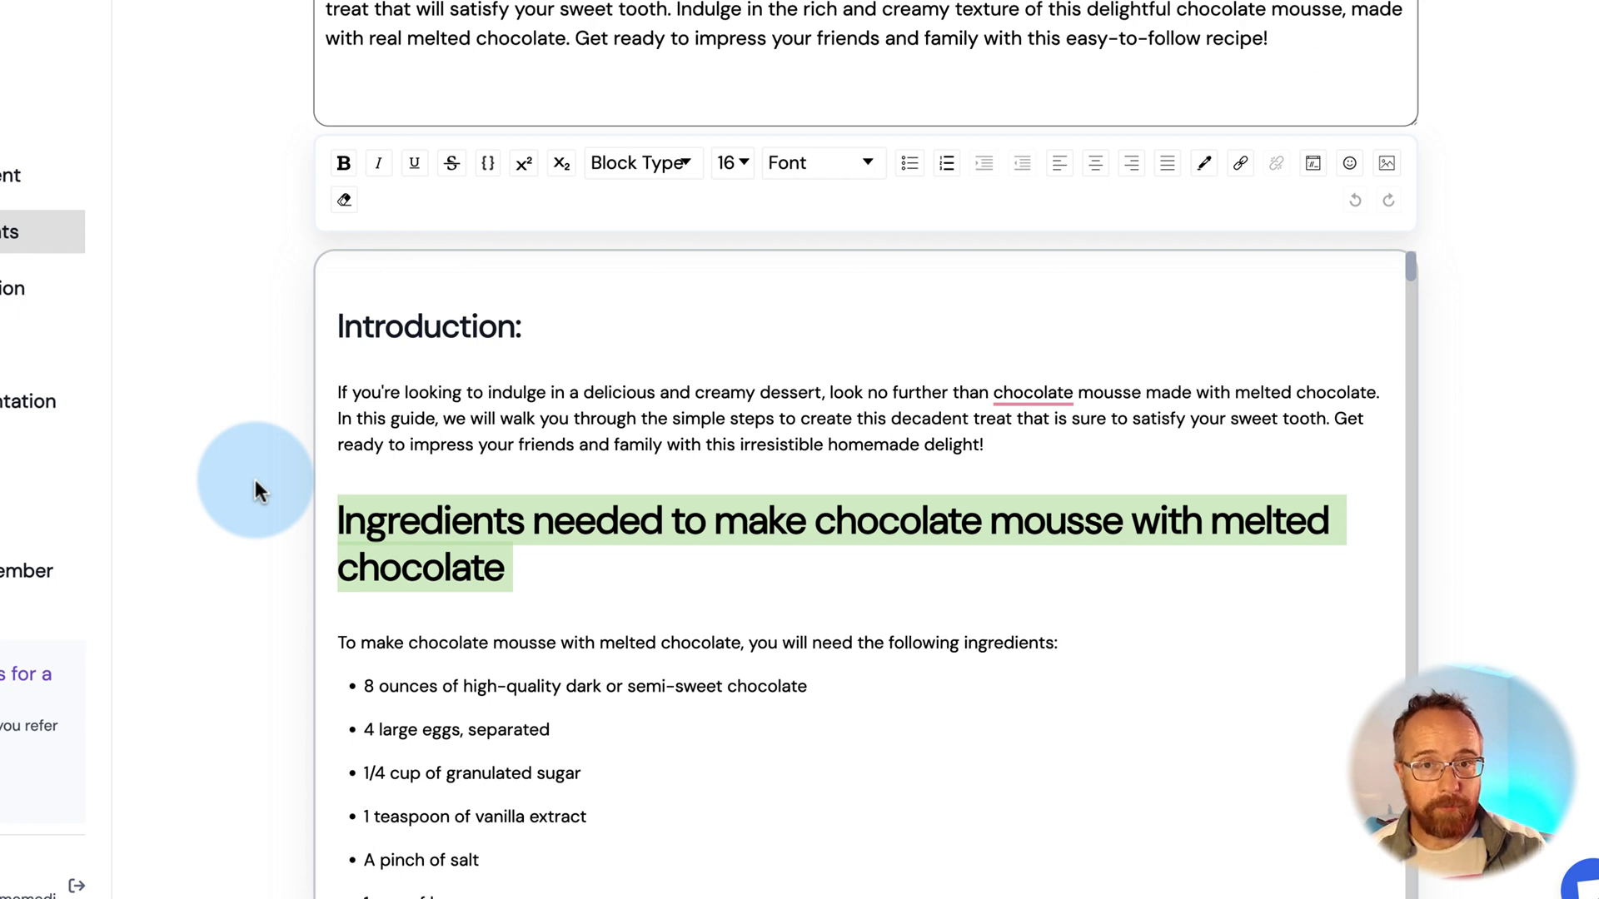
pyautogui.click(40, 232)
pyautogui.click(1125, 204)
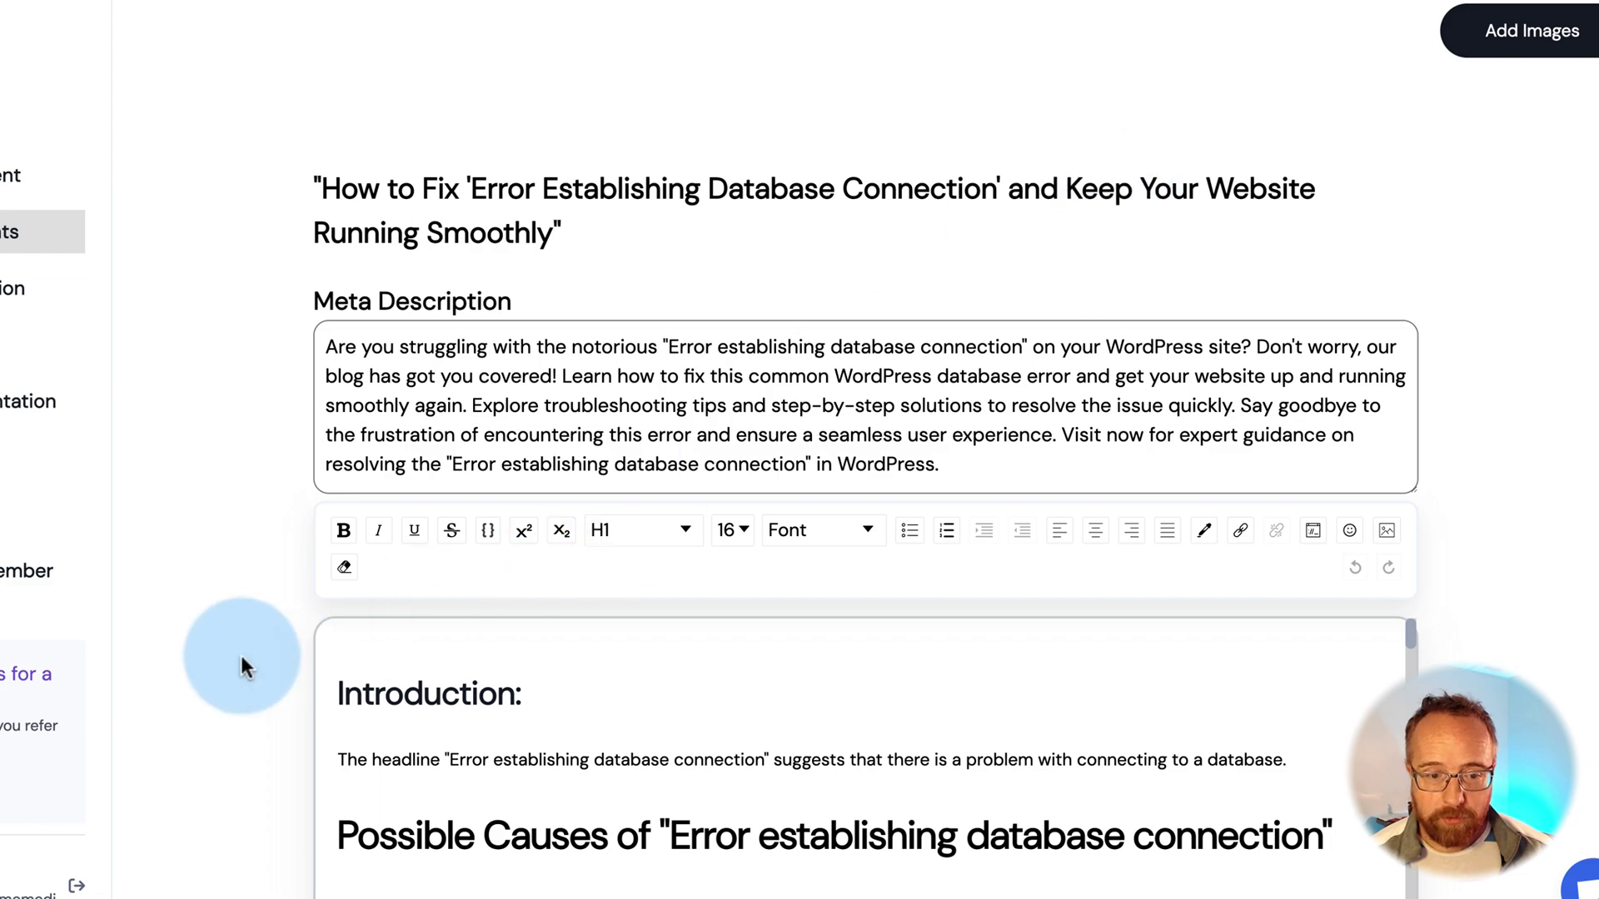
# Scroll through the open article in the Trolly.ai editor
pyautogui.scroll(-3, 242, 656)
pyautogui.scroll(-20, 515, 498)
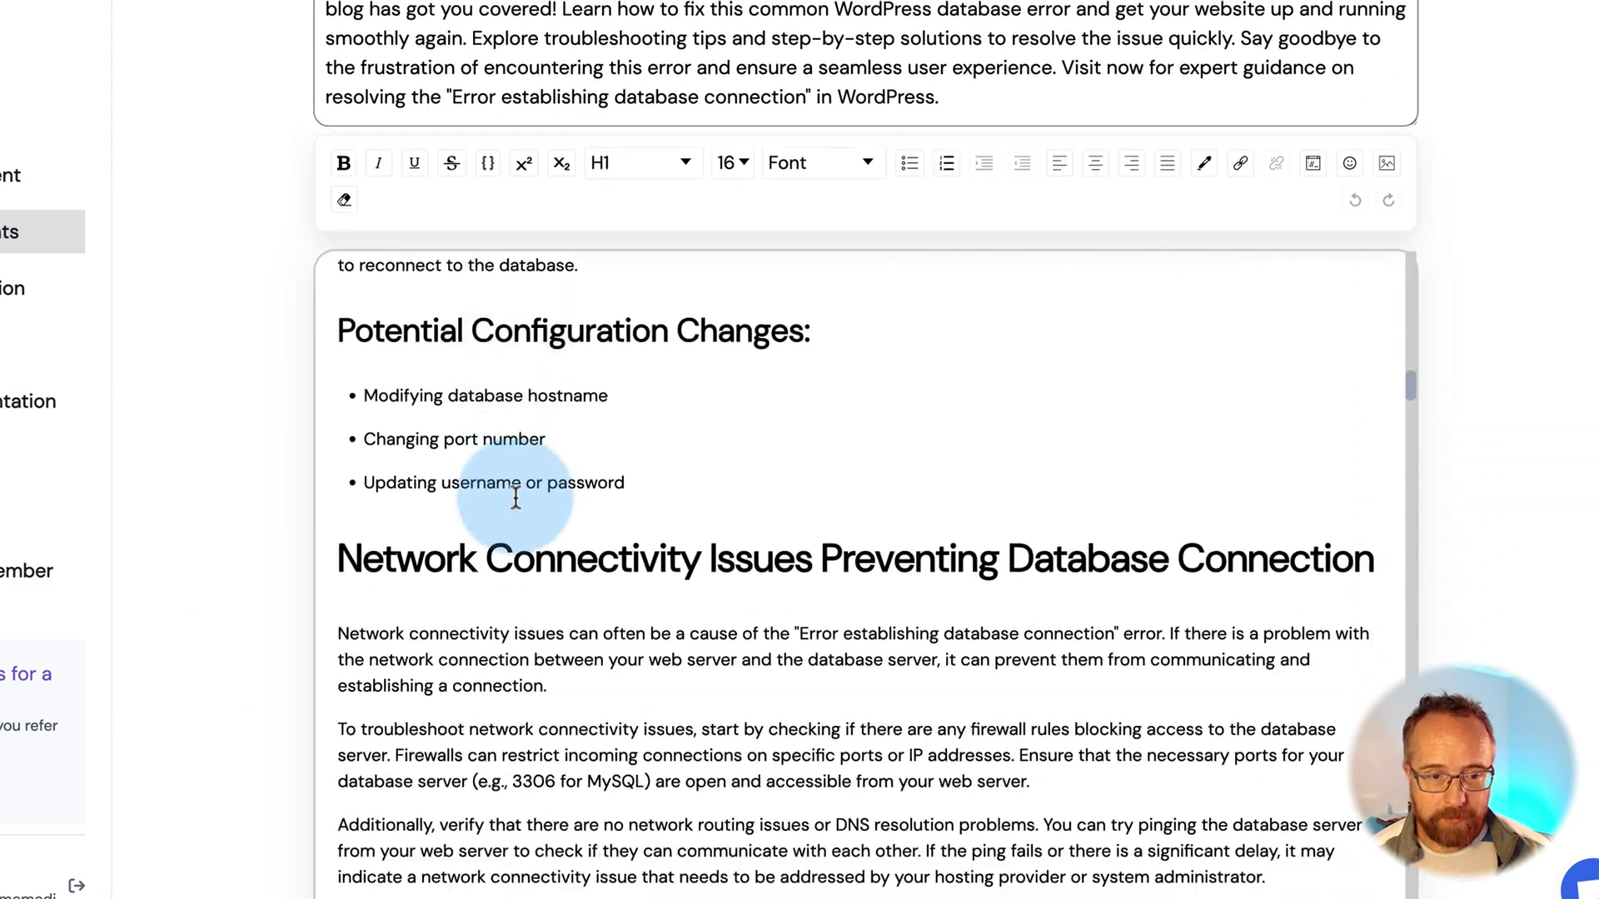
pyautogui.scroll(-8, 512, 494)
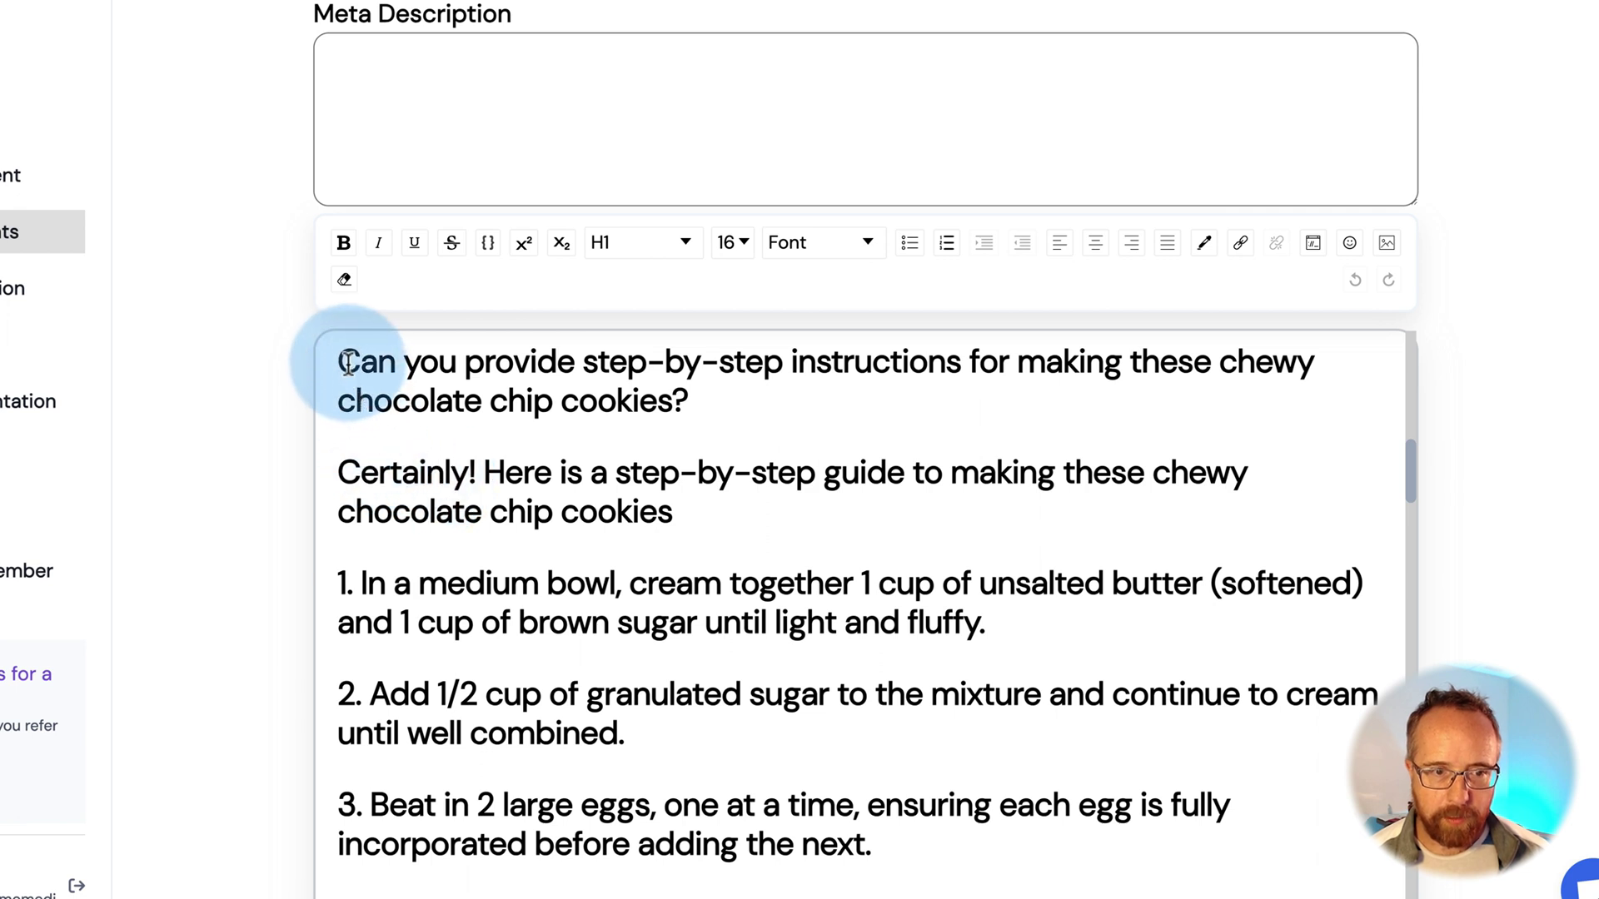
# Select the cookie article's opening question, step 1 text and leftover 'Certainly!' sentence
pyautogui.moveTo(349, 362); pyautogui.dragTo(735, 389)
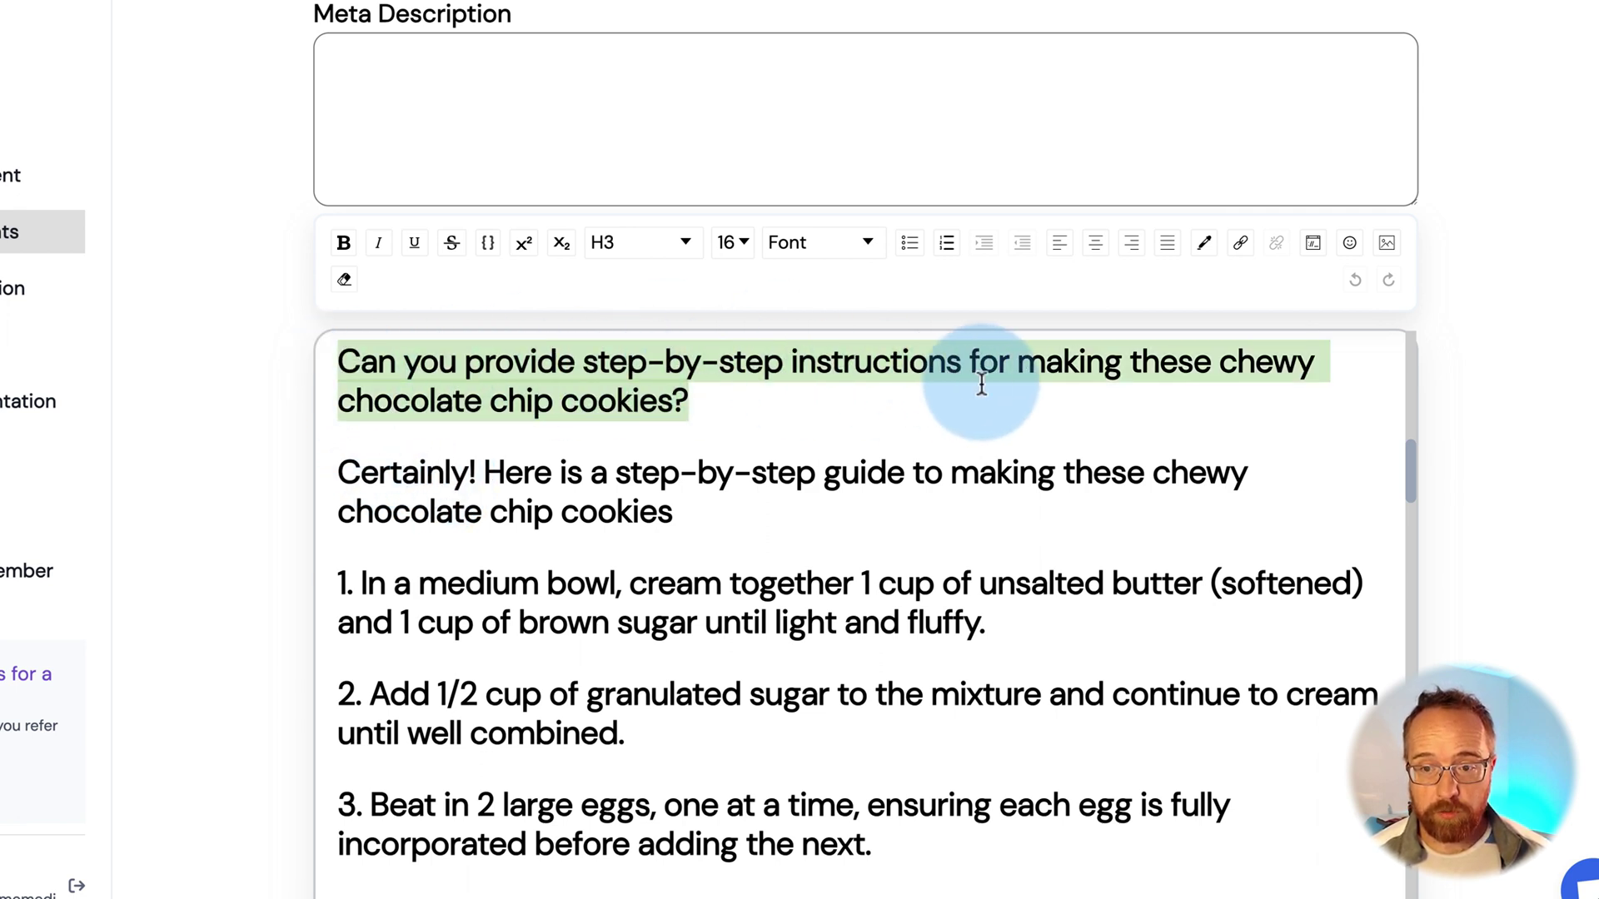
pyautogui.click(350, 477)
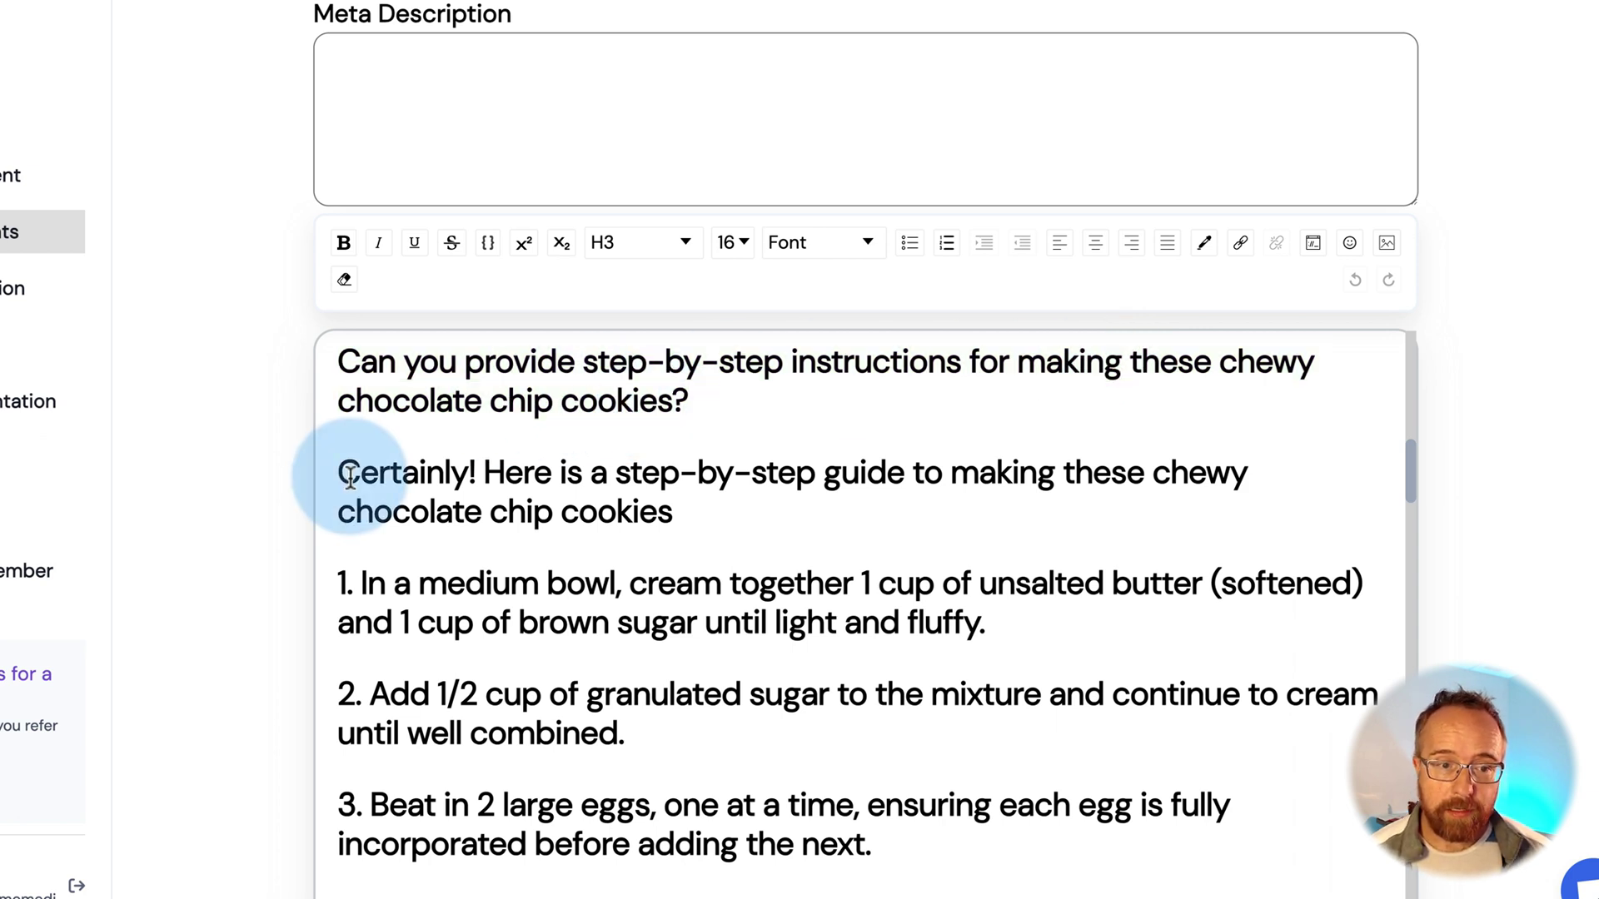
pyautogui.moveTo(350, 477); pyautogui.dragTo(874, 495)
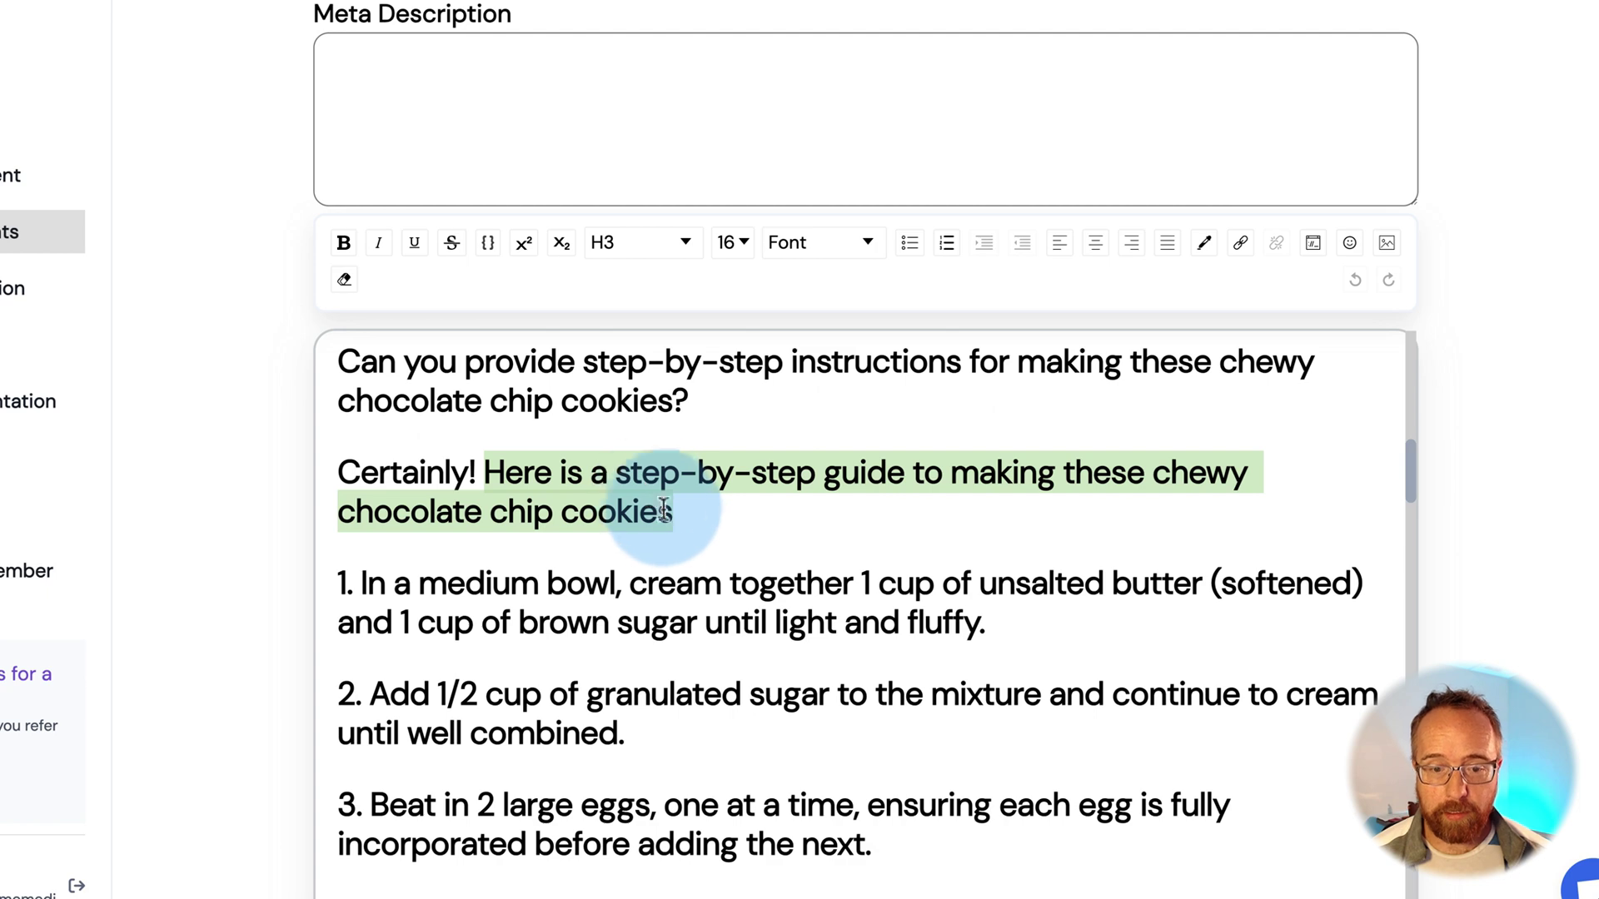
pyautogui.scroll(-2, 658, 504)
pyautogui.moveTo(343, 456); pyautogui.dragTo(949, 498)
pyautogui.scroll(1, 552, 521)
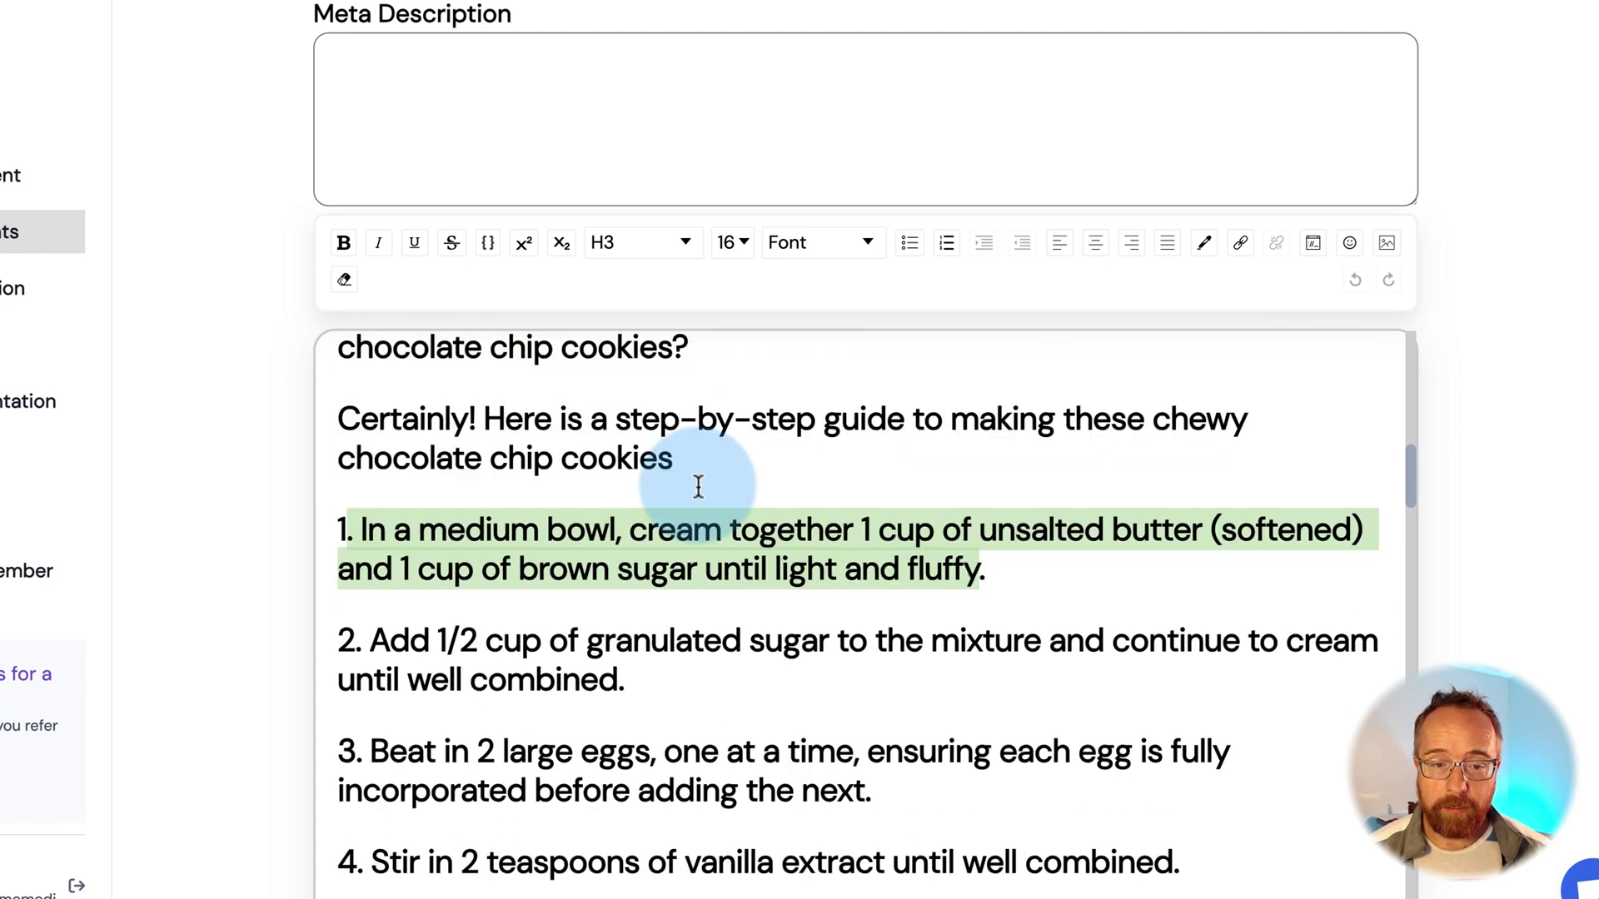
pyautogui.click(410, 569)
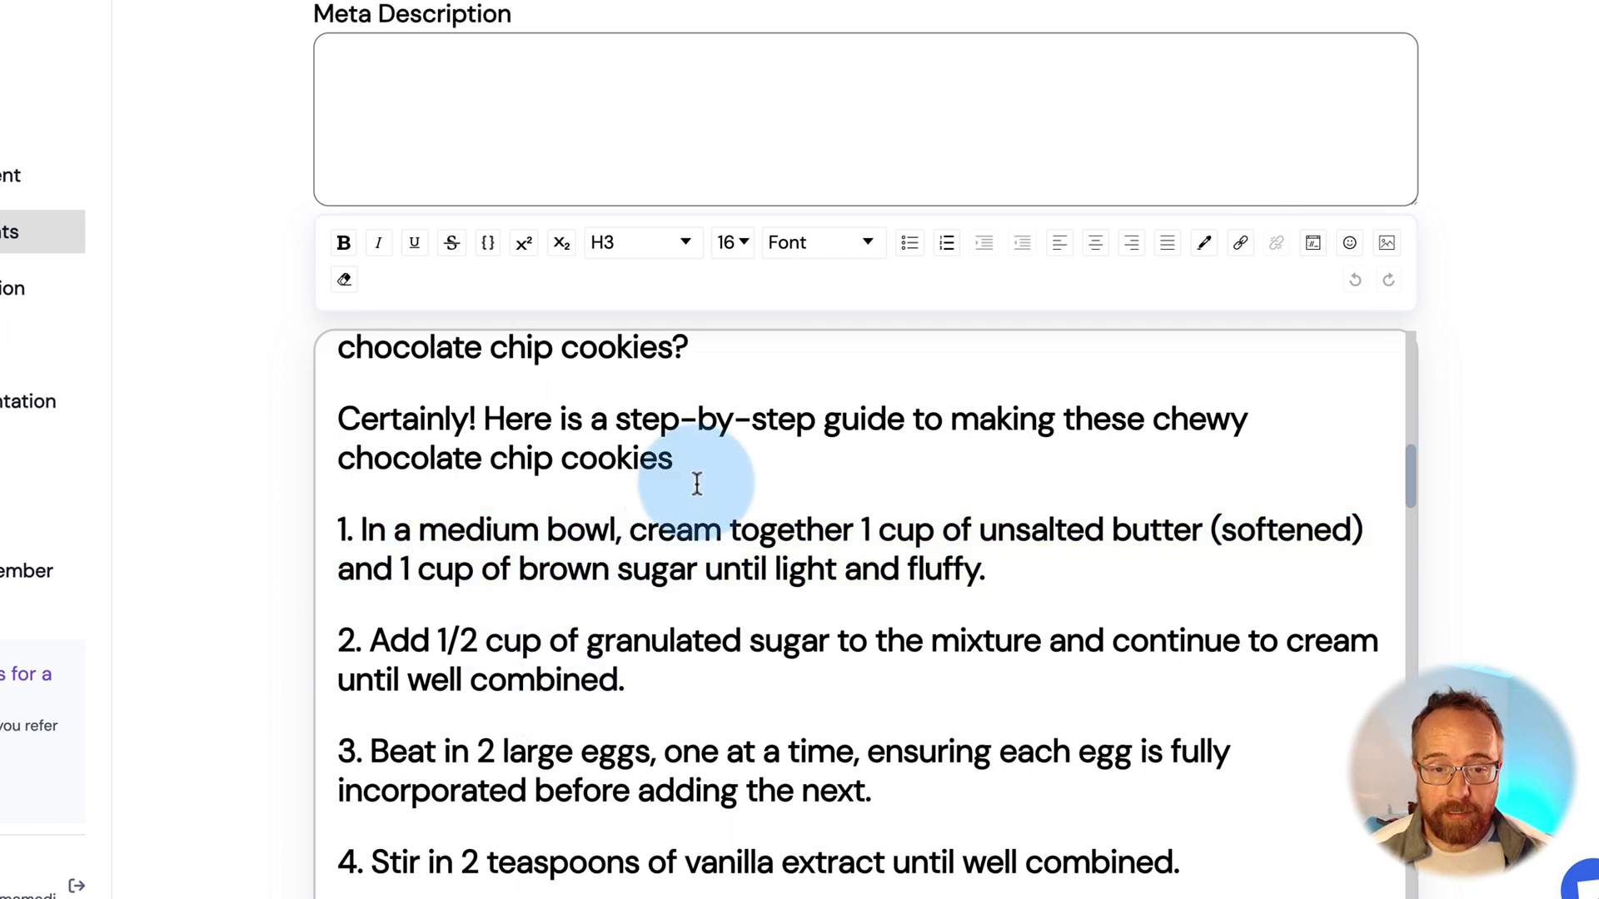
pyautogui.moveTo(700, 467); pyautogui.dragTo(346, 426)
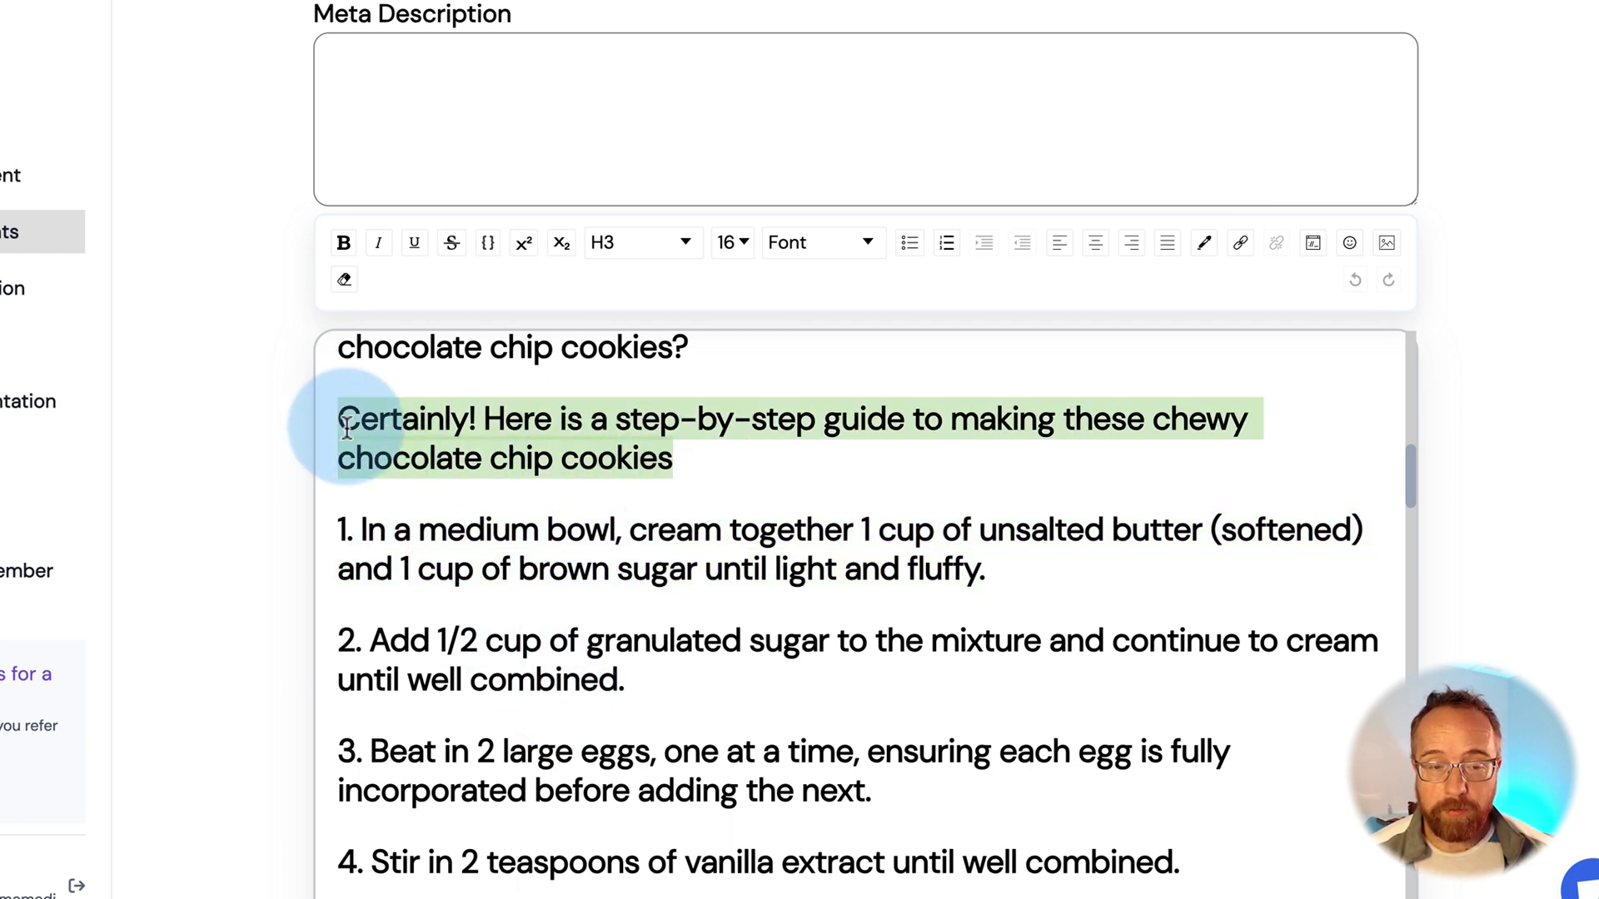
pyautogui.scroll(1, 369, 429)
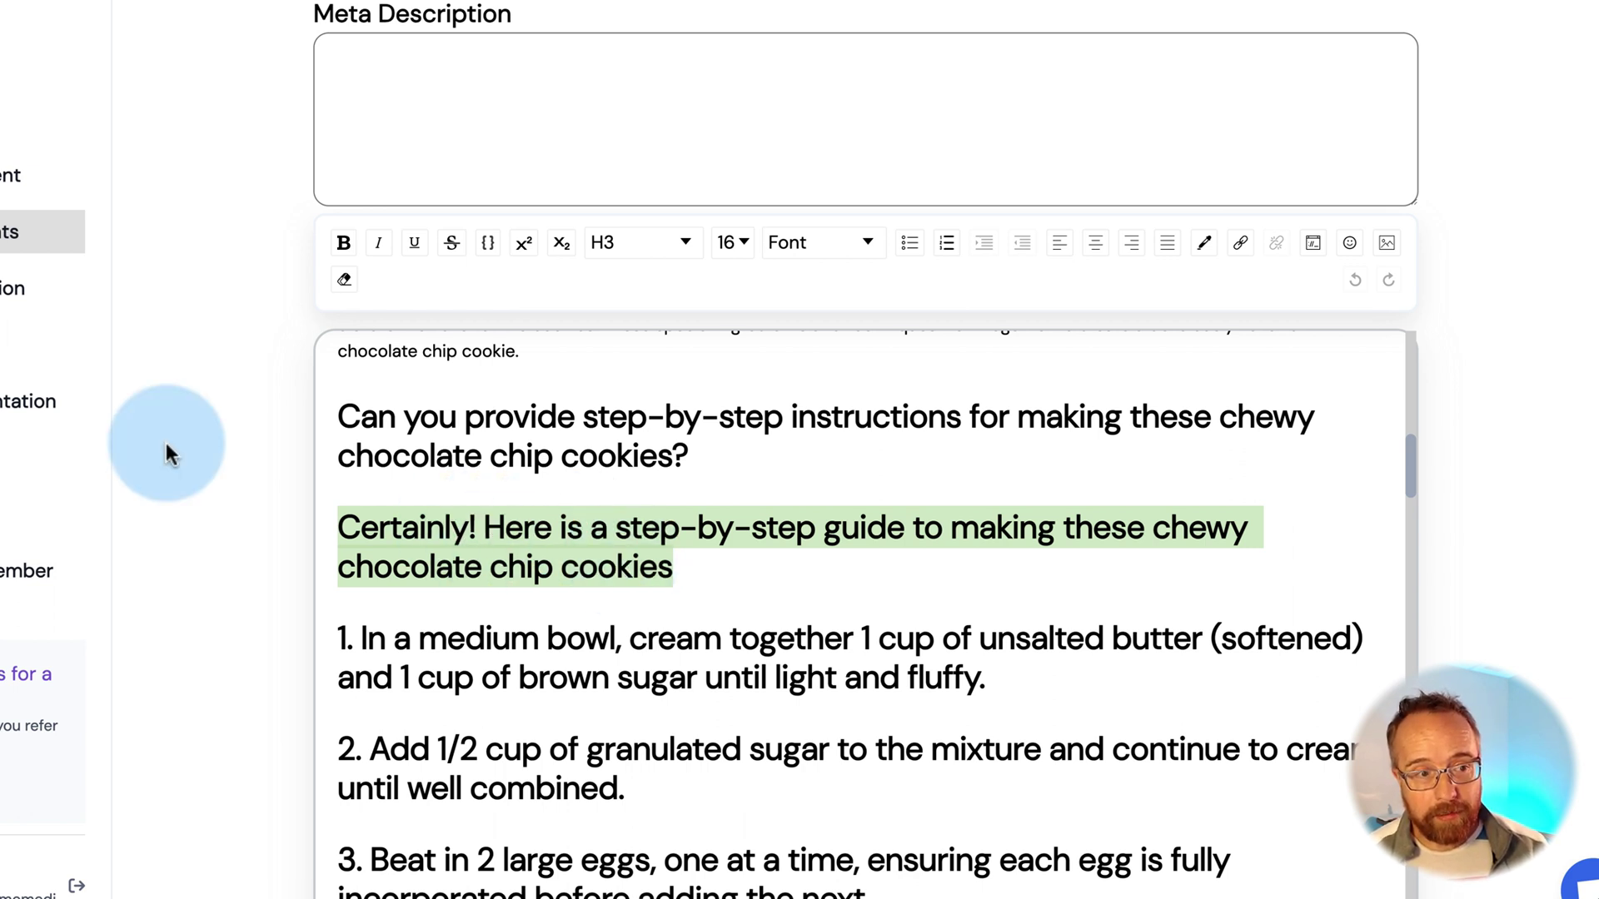
# Create a new bulk campaign set to Automatic, publishing after 1 day, then choose Manual
pyautogui.click(4, 307)
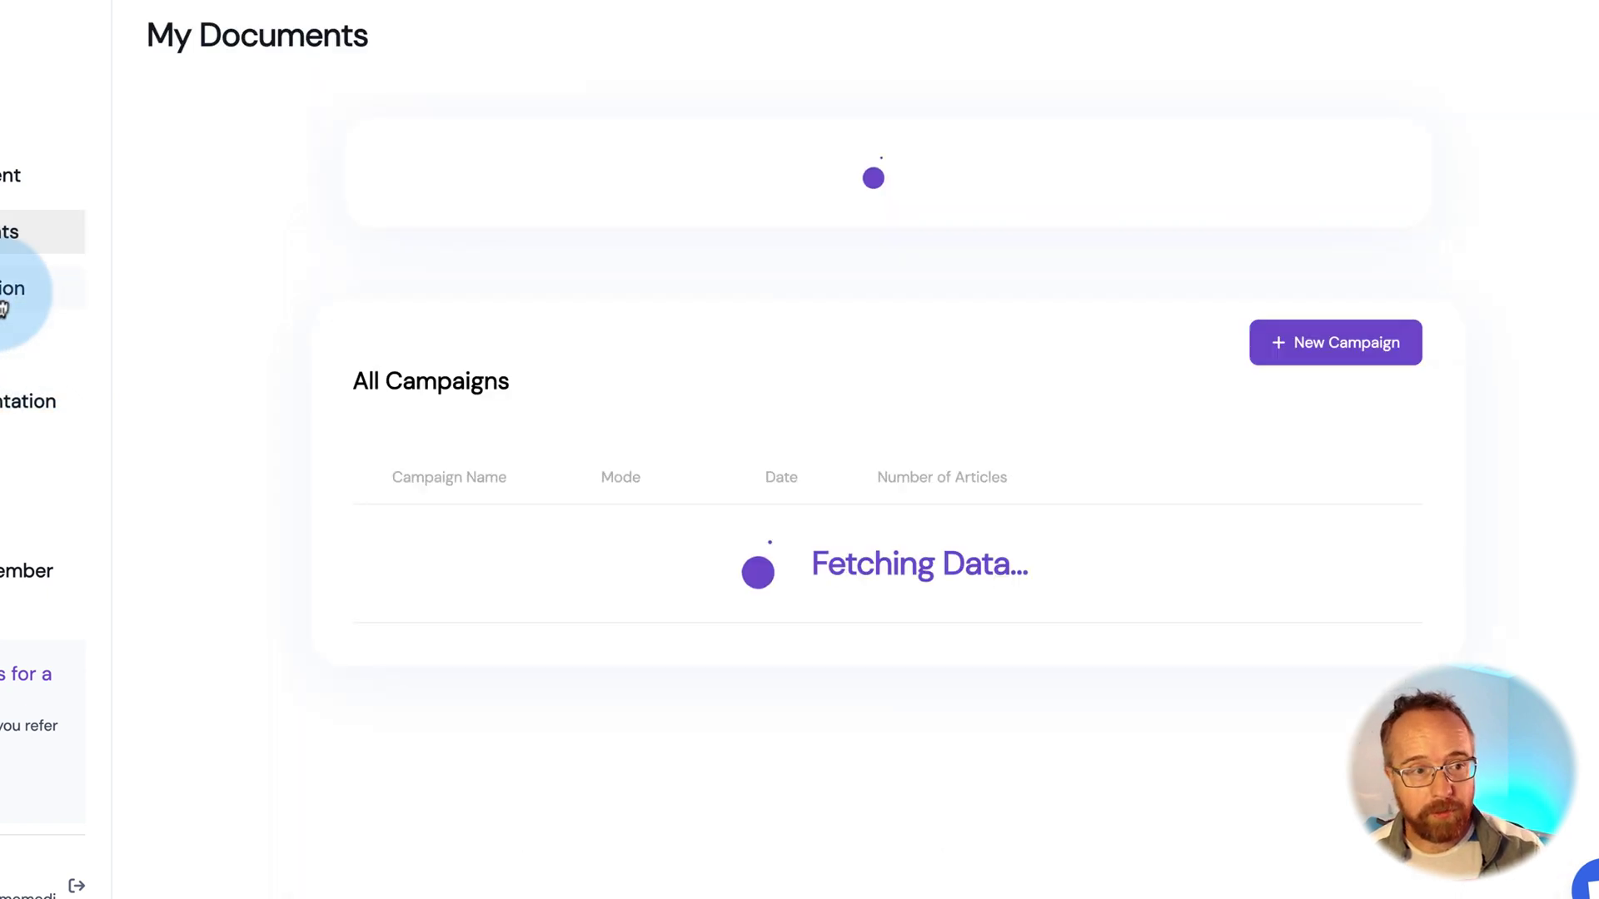
pyautogui.click(1341, 348)
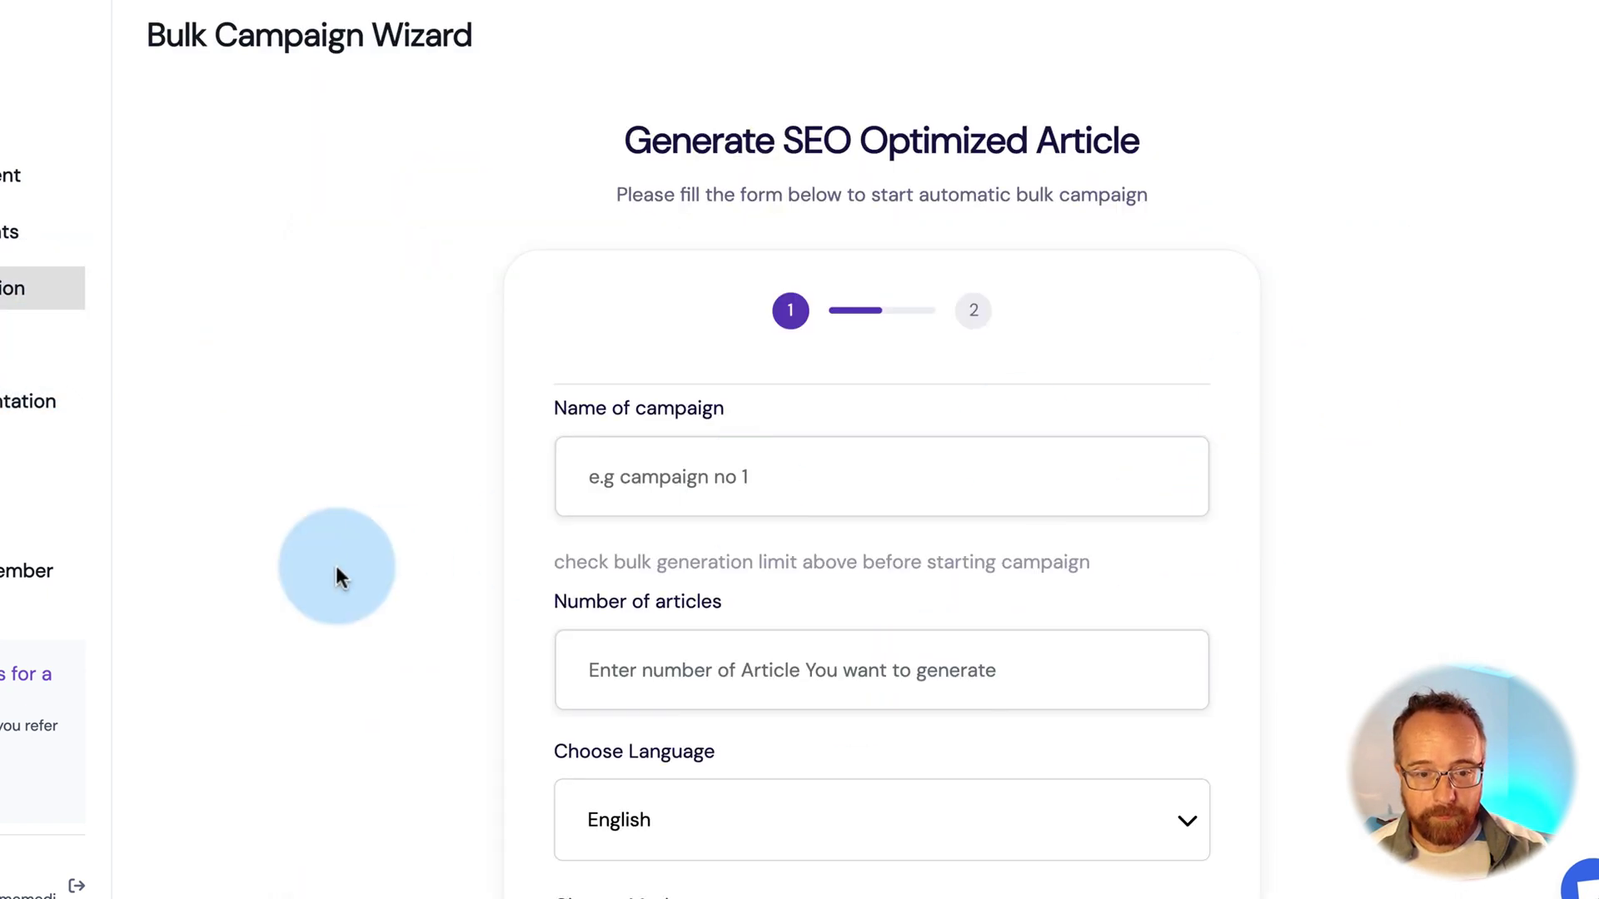
pyautogui.scroll(-5, 336, 572)
pyautogui.click(562, 512)
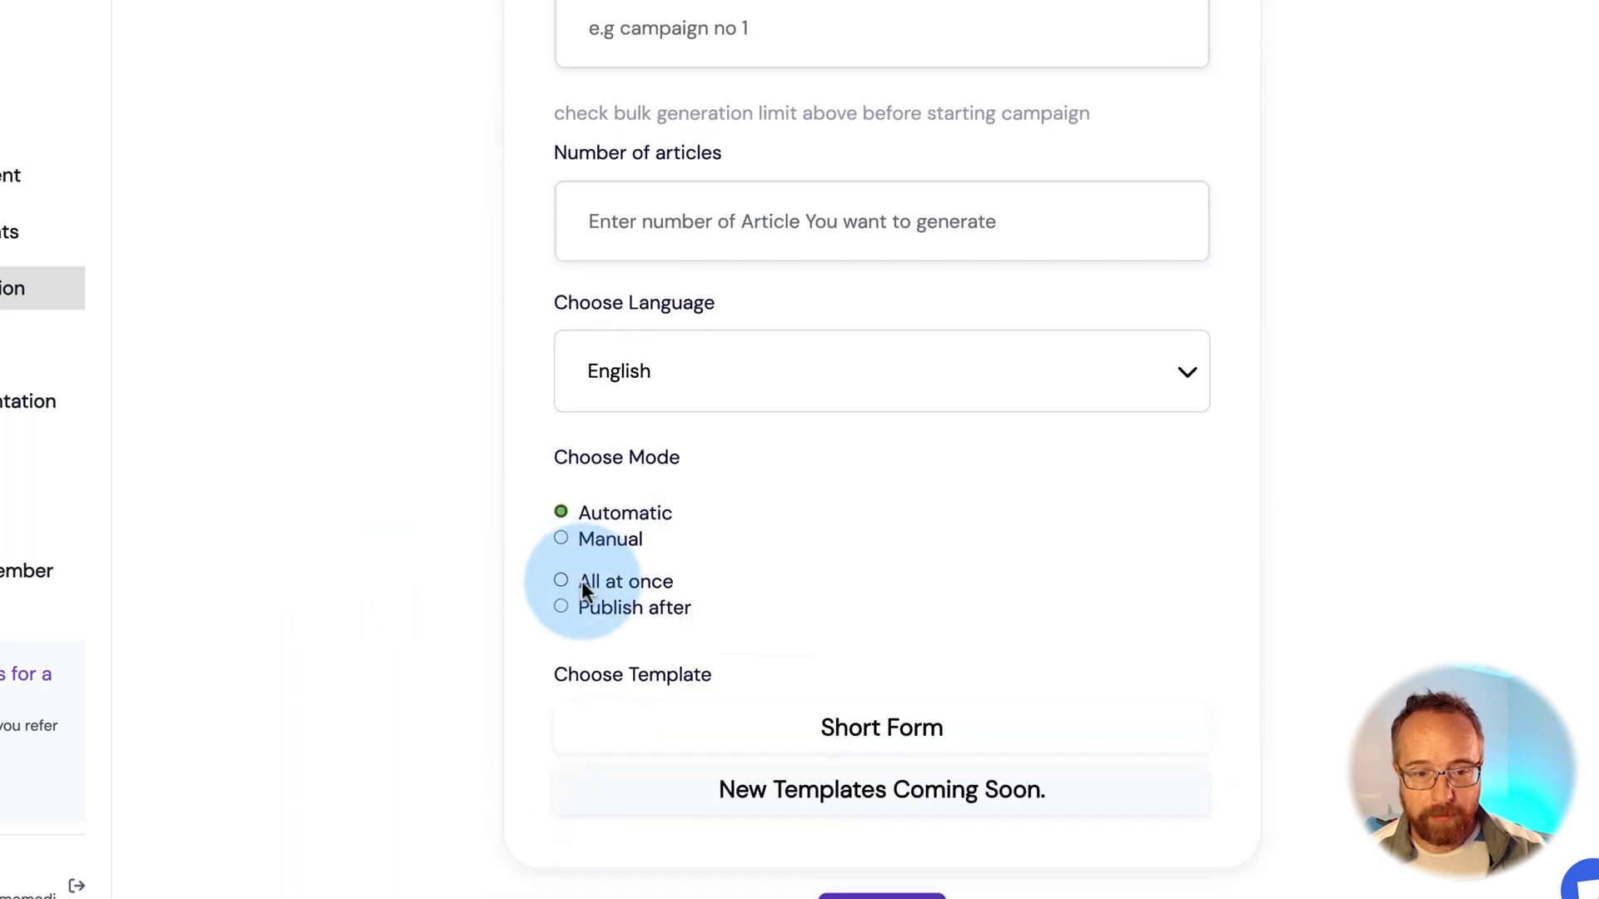
pyautogui.click(561, 607)
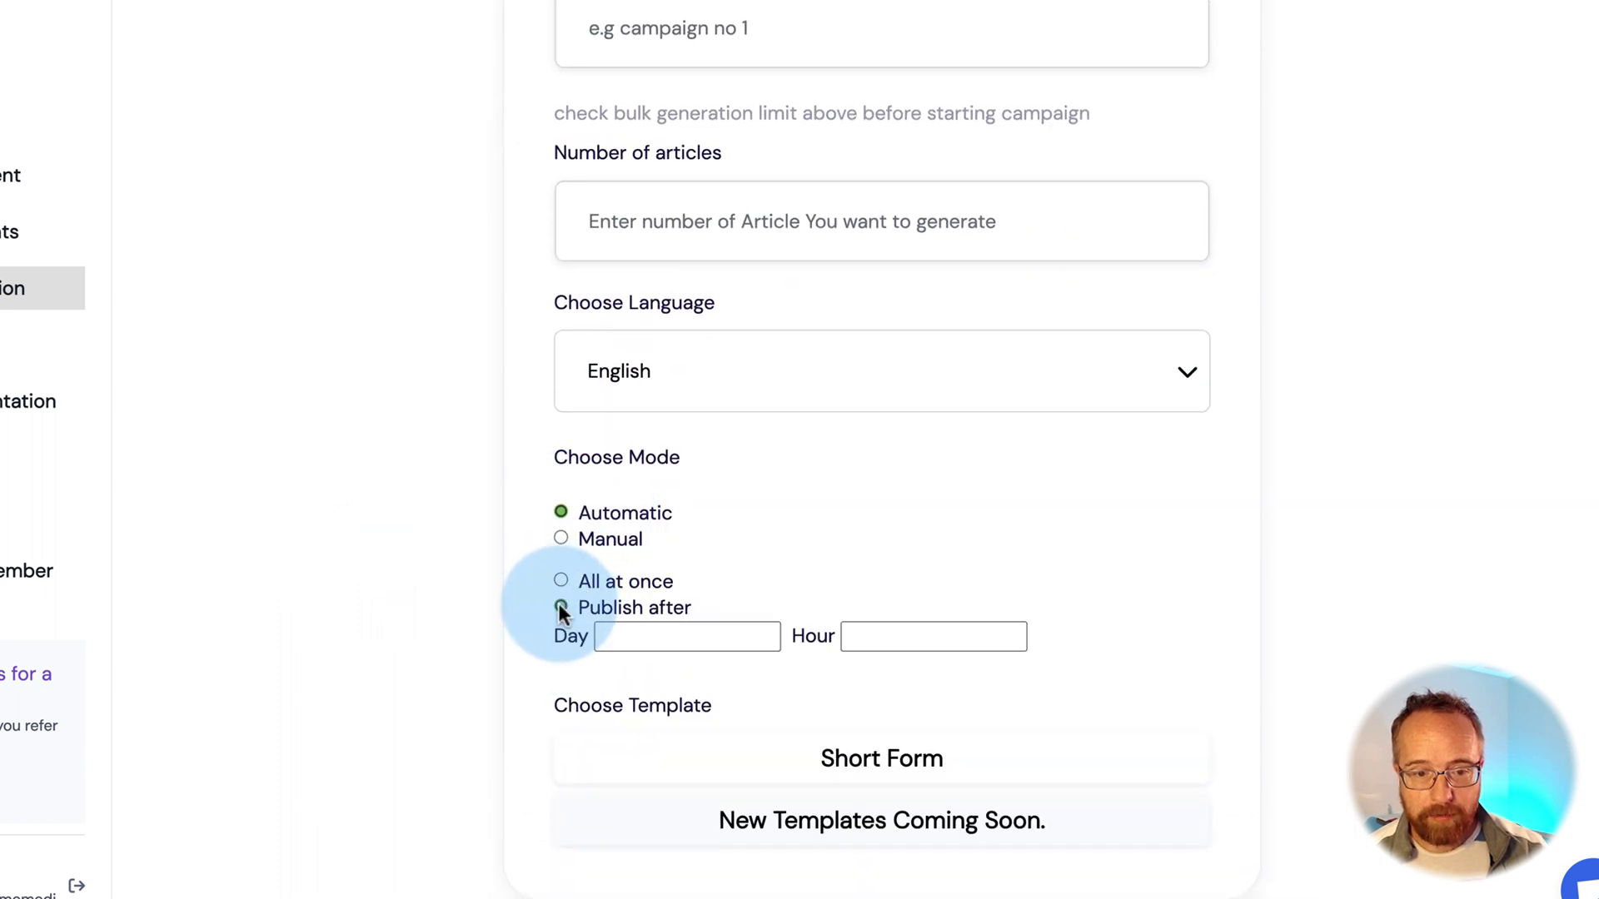
pyautogui.click(658, 641)
pyautogui.write('1')
pyautogui.click(842, 646)
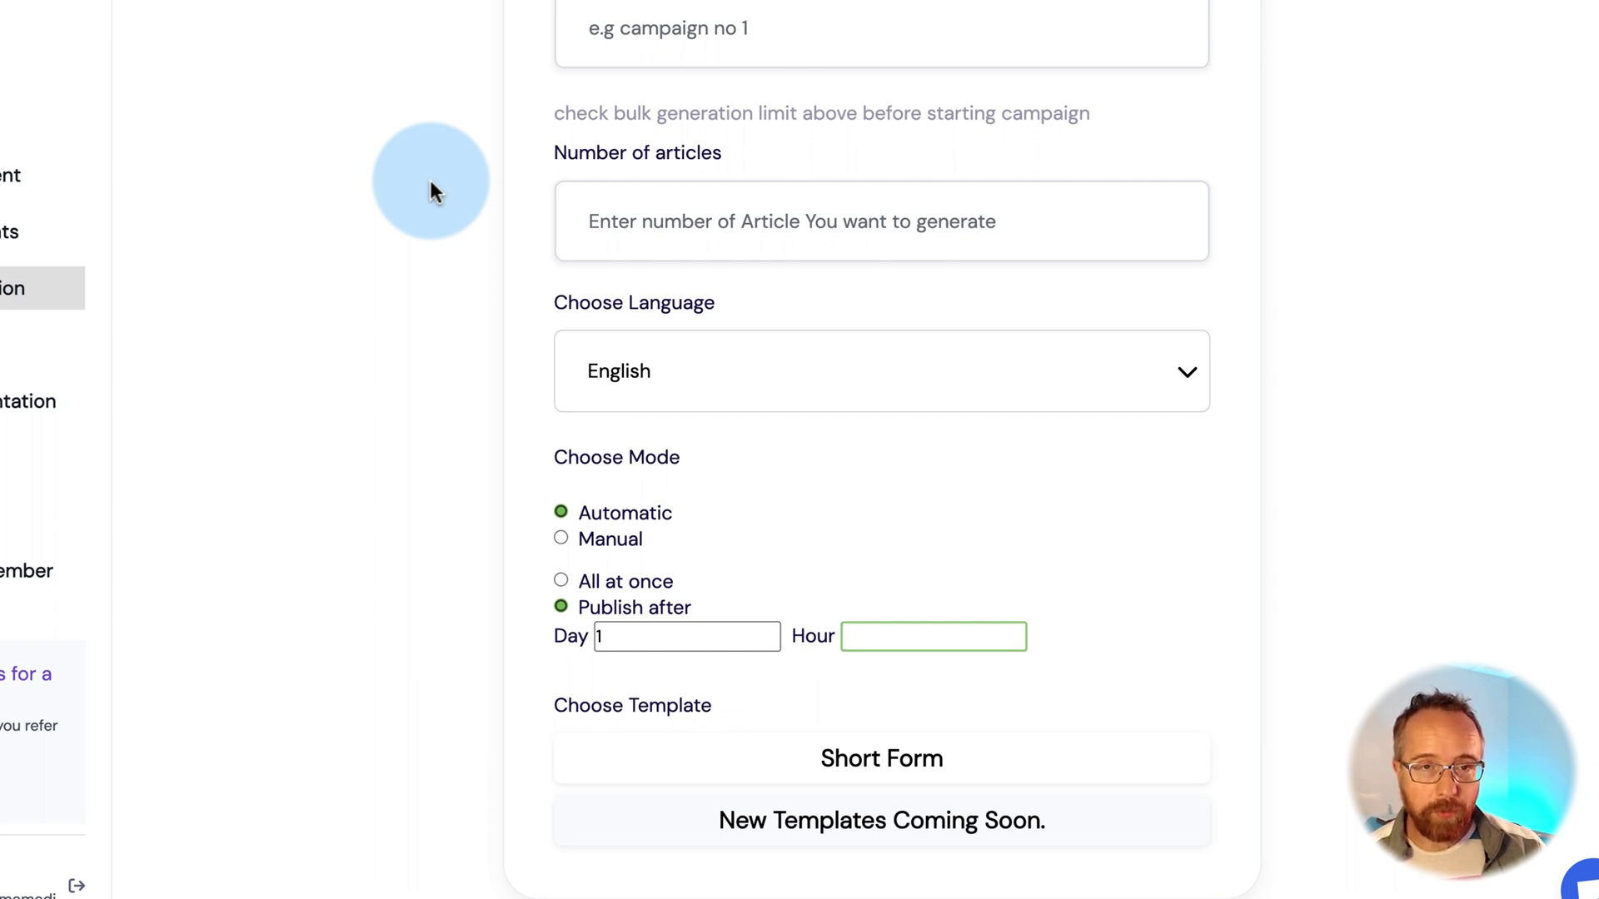
pyautogui.click(560, 539)
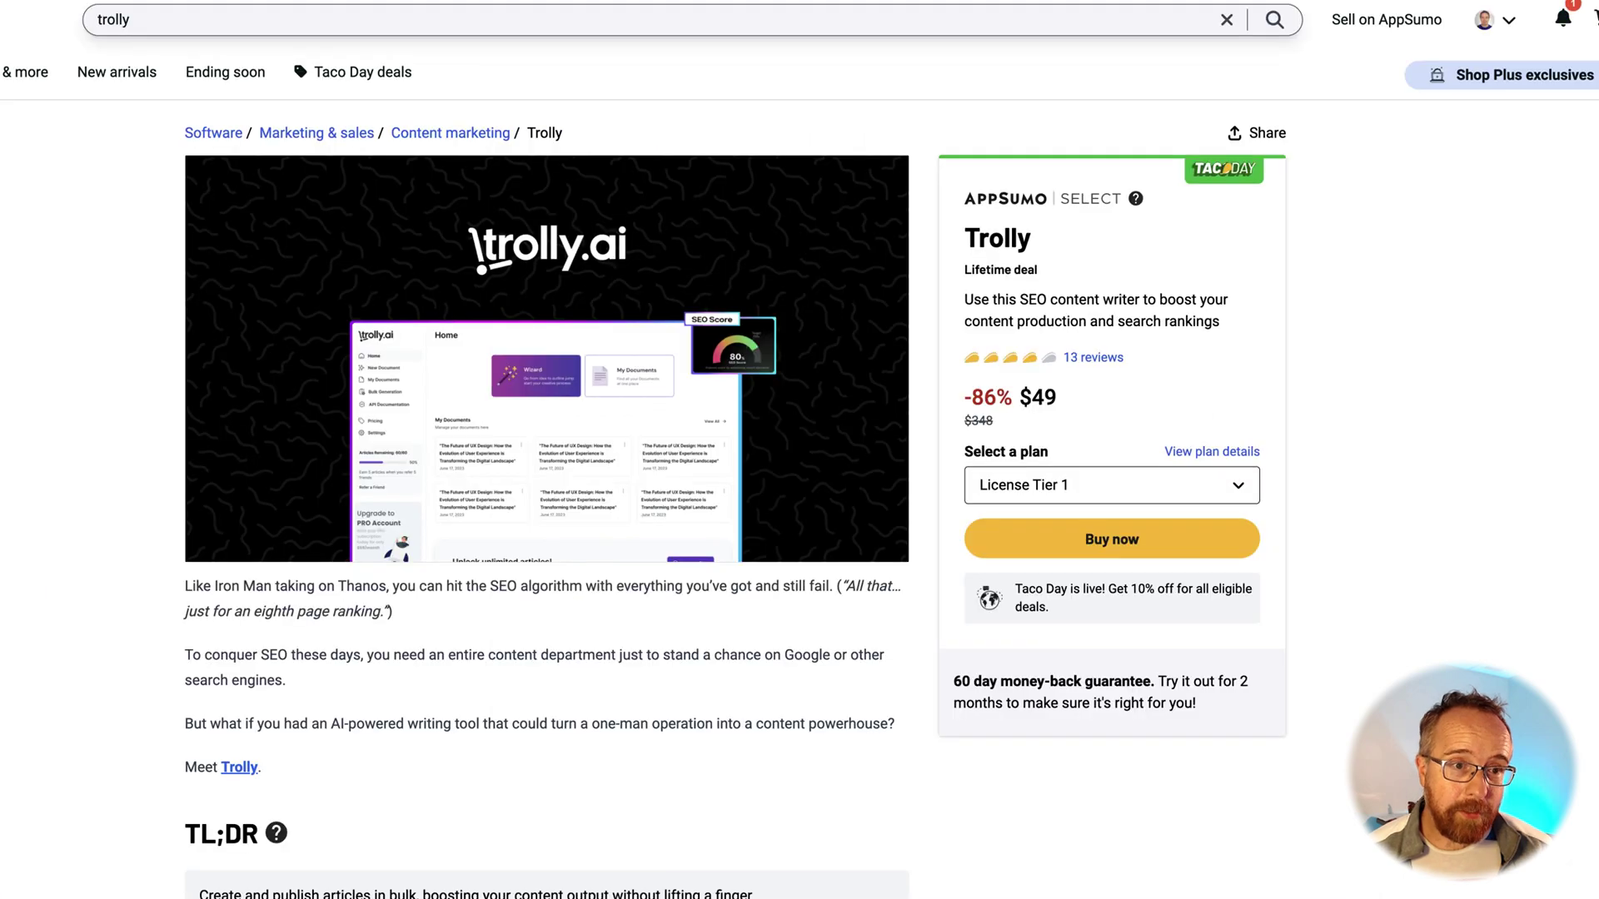